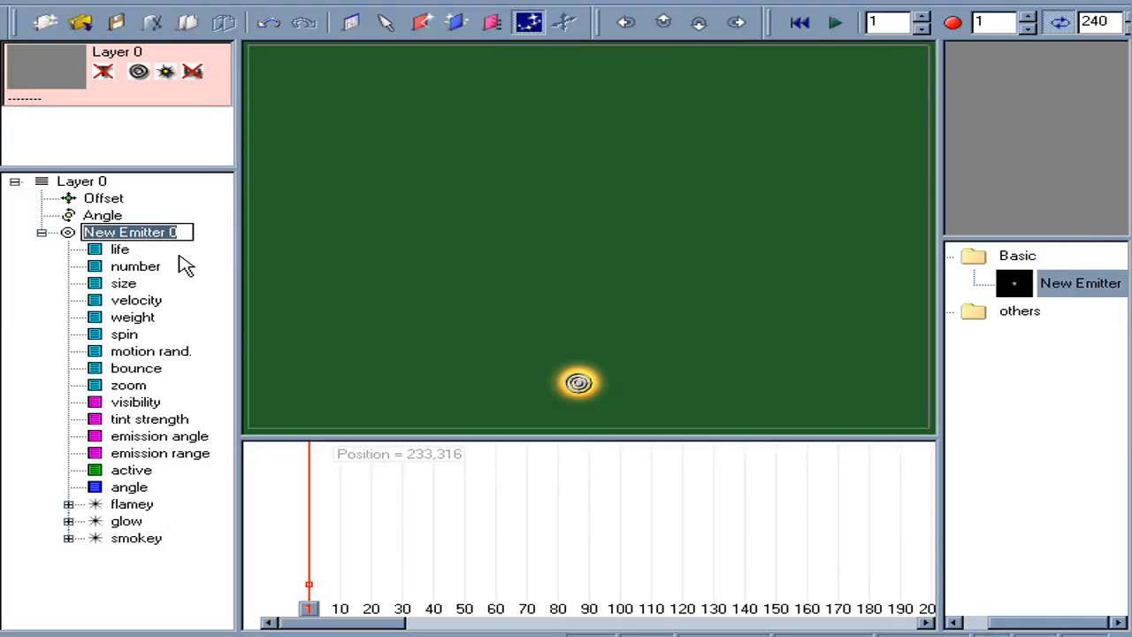
- Rename New Emitter 0 in Layer 0 as explosion
text(explosion)
key(Return)
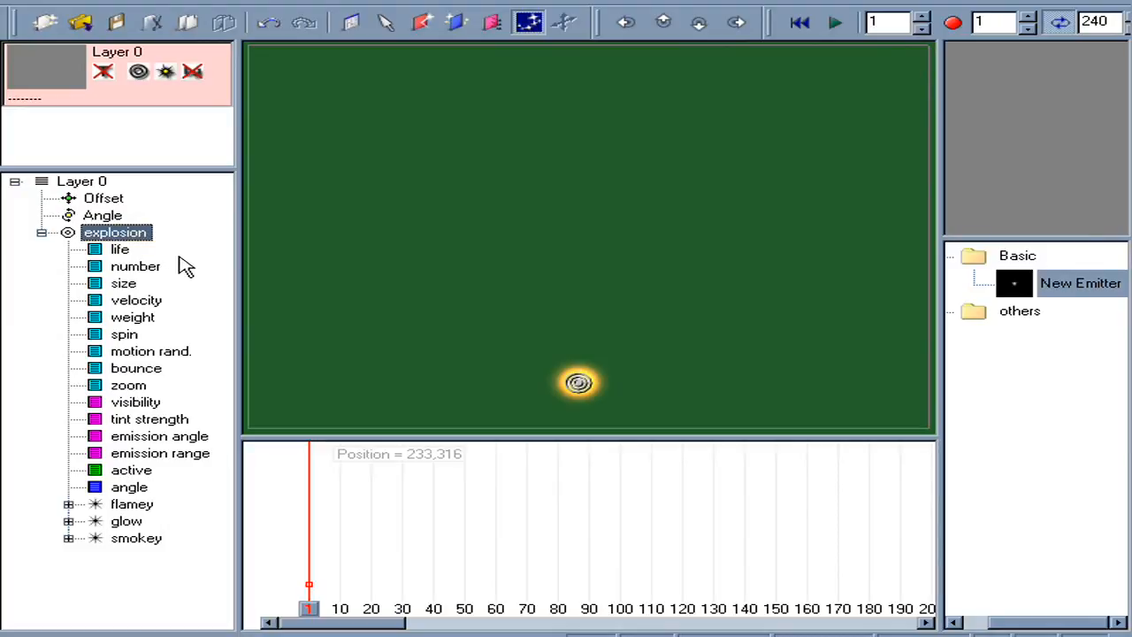
- Convert the explosion emitter into a super emitter and preview its animation
right_click(141, 251)
click(252, 437)
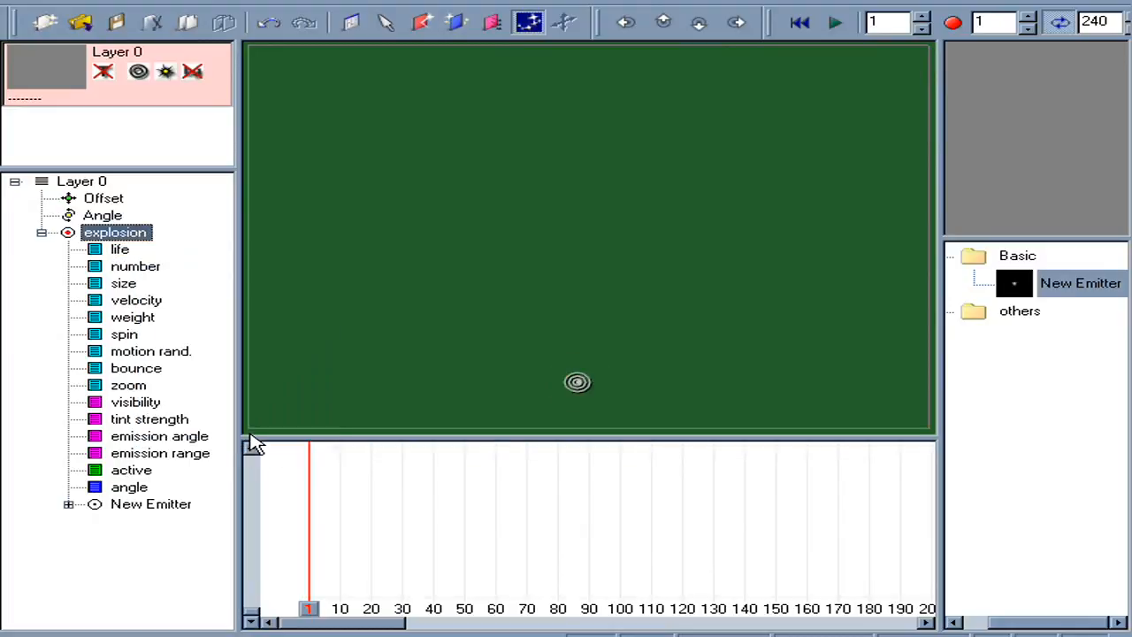
key(space)
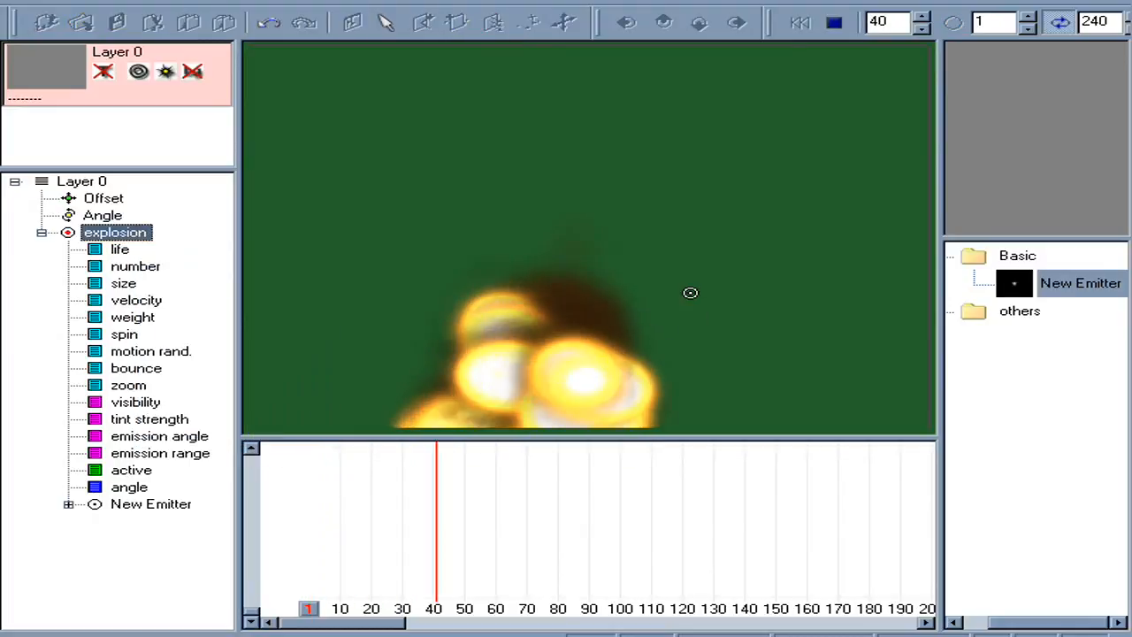
key(space)
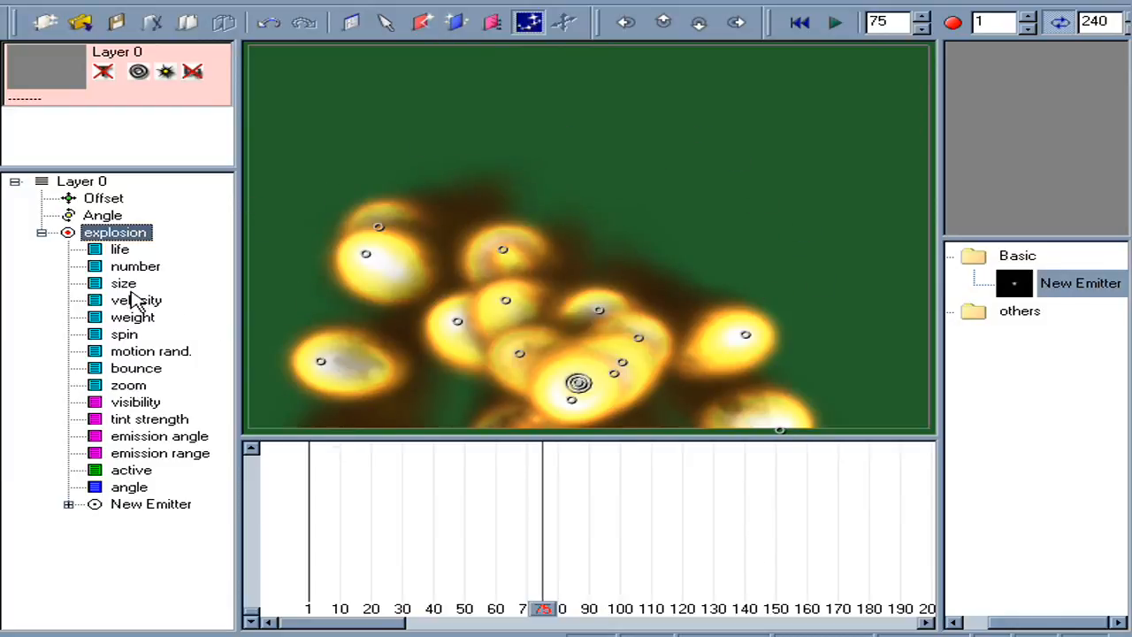
- Set the explosion super emitter's emission range to 180 degrees at frame 1
click(180, 437)
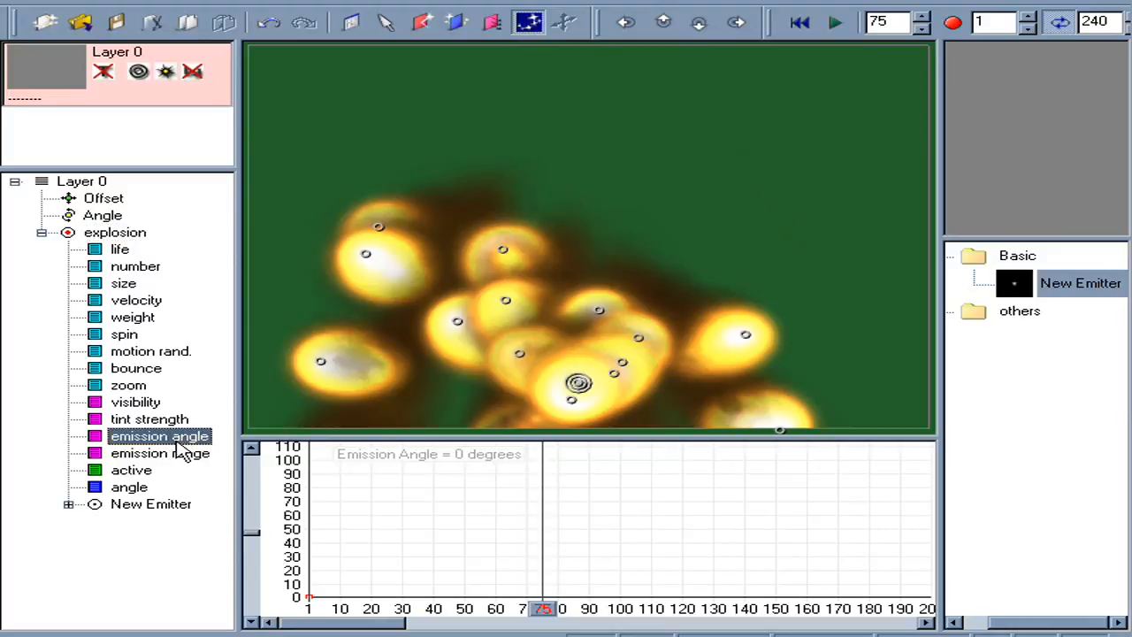
click(183, 453)
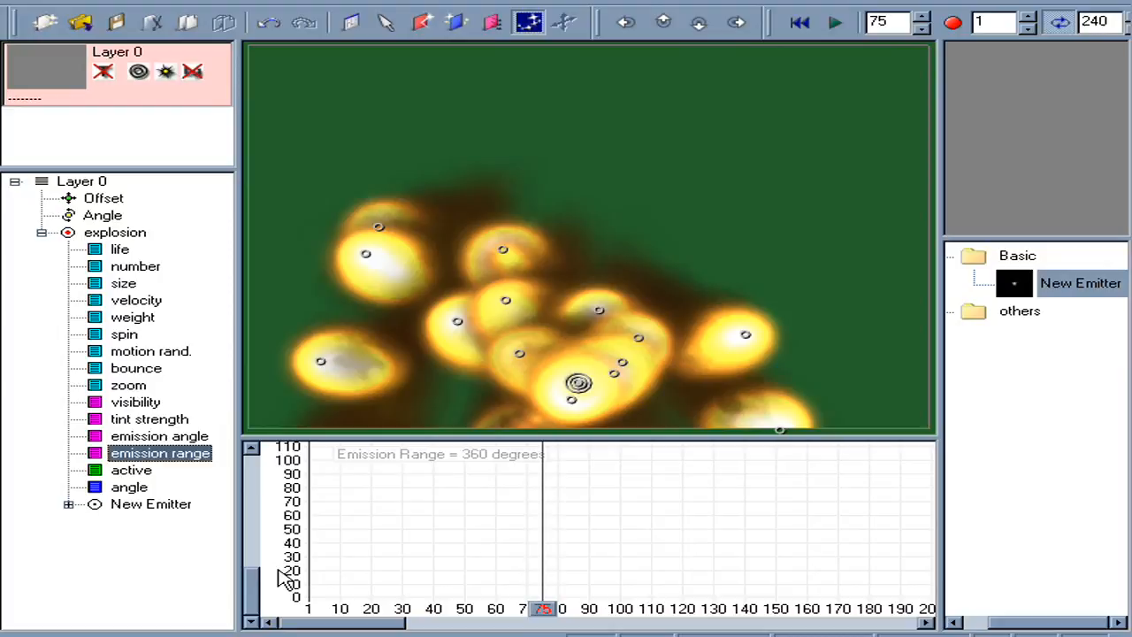
drag(257, 591, 260, 470)
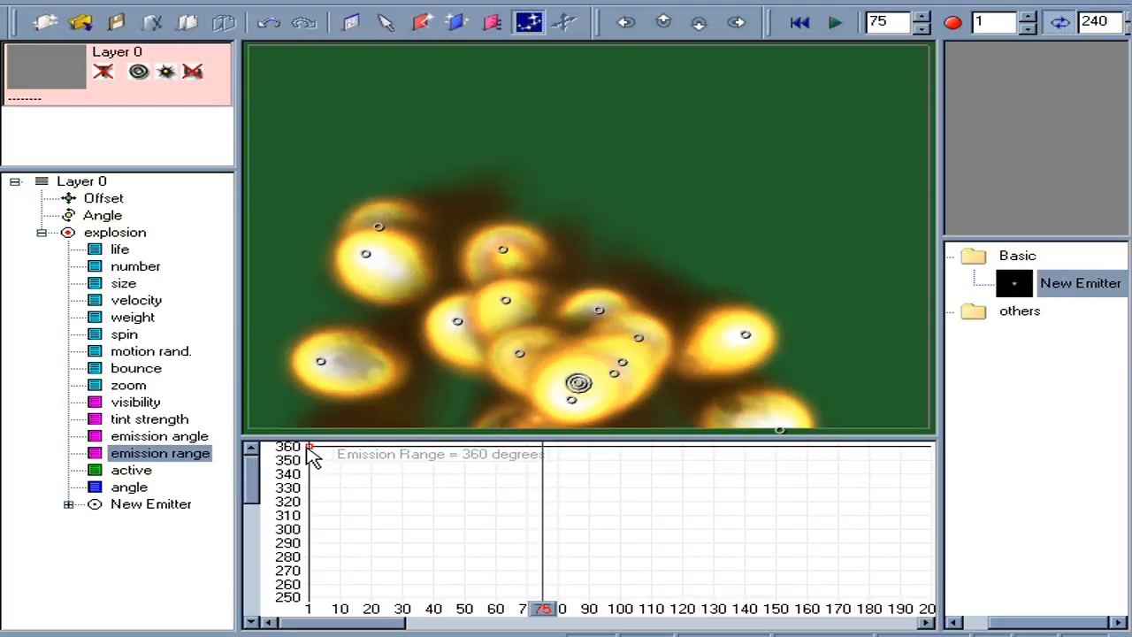
drag(296, 571, 305, 598)
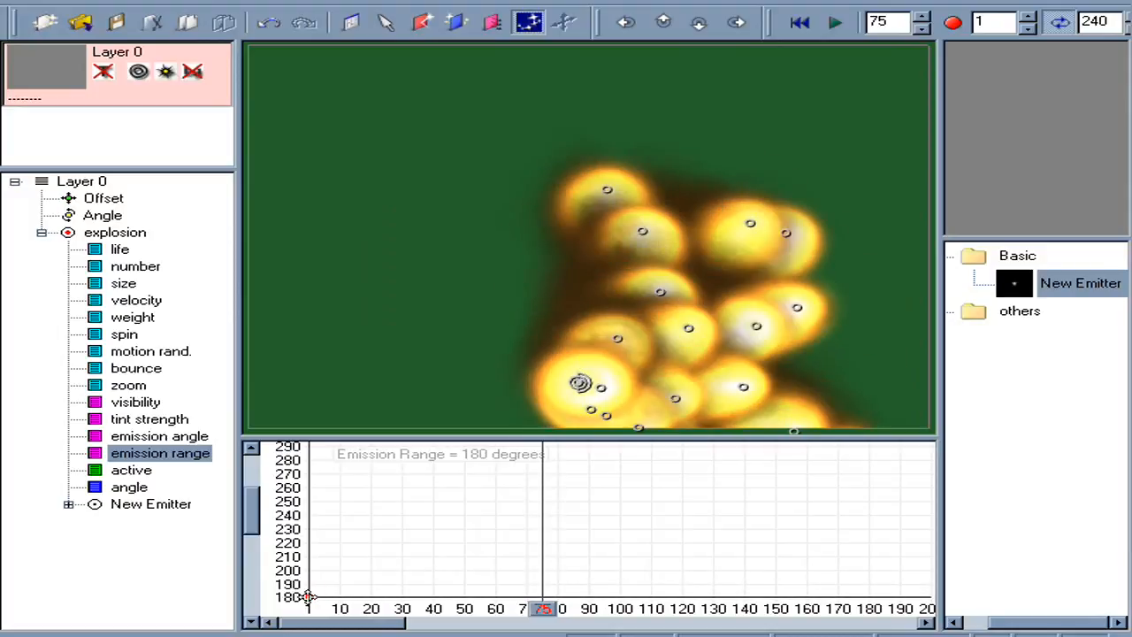
- Set the super emitter's emission angle to 90 degrees at frame 1 and preview the animation
click(176, 437)
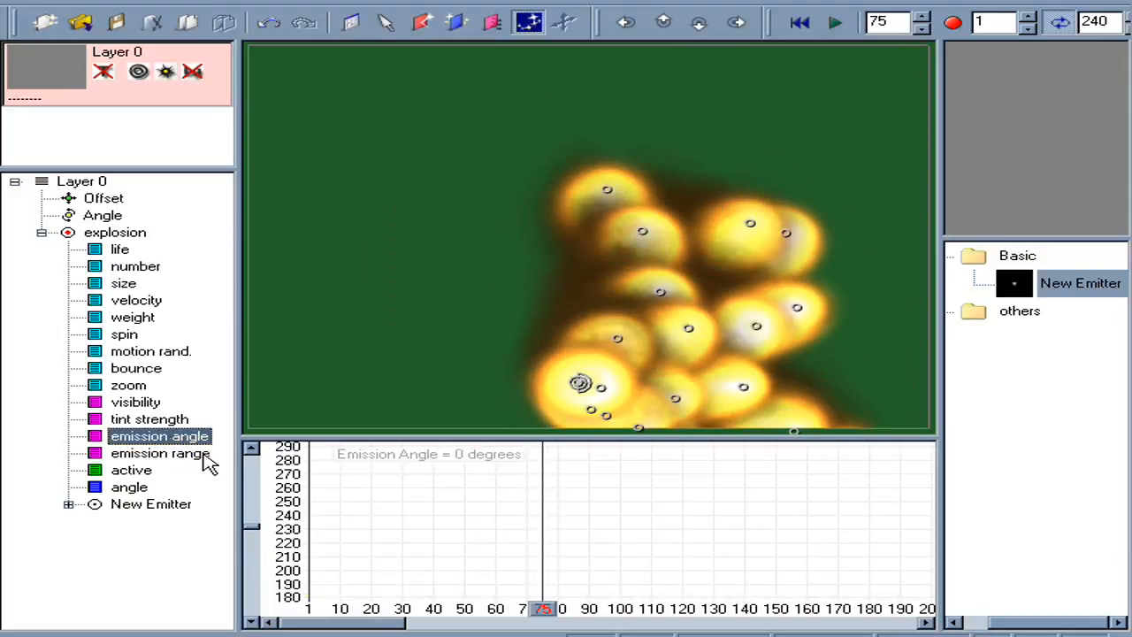
click(311, 609)
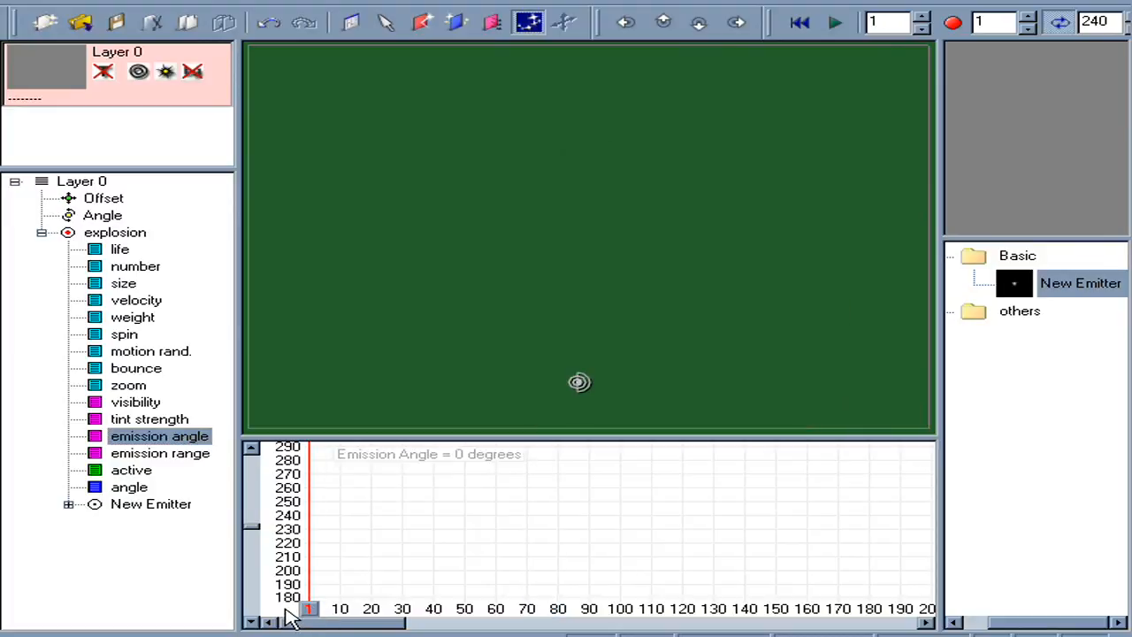
double_click(293, 617)
text(90)
key(Return)
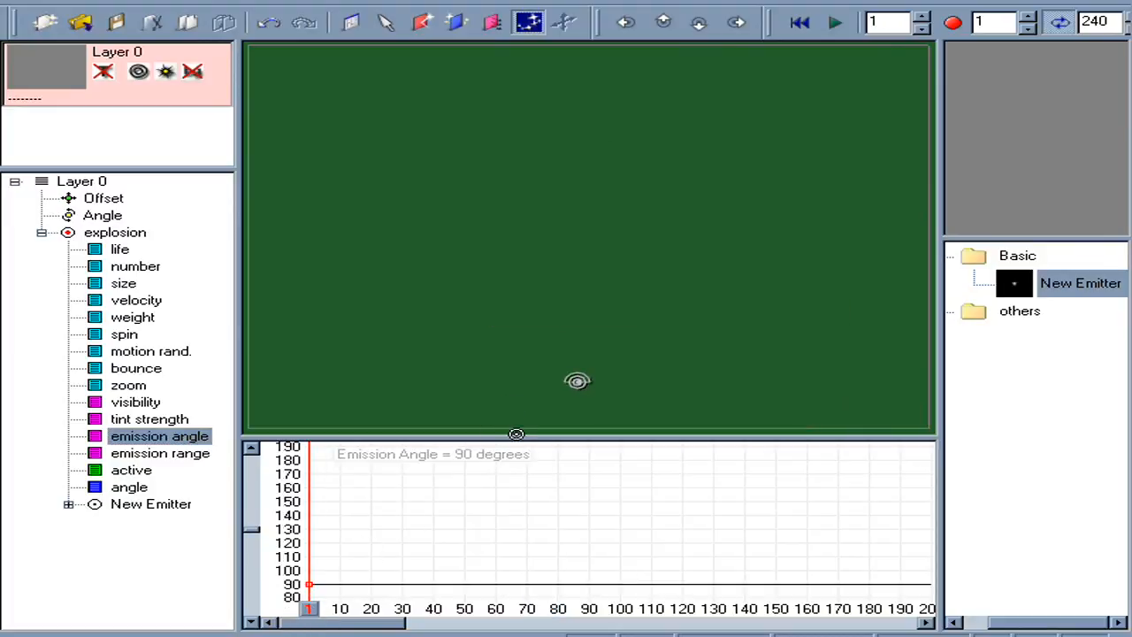
key(space)
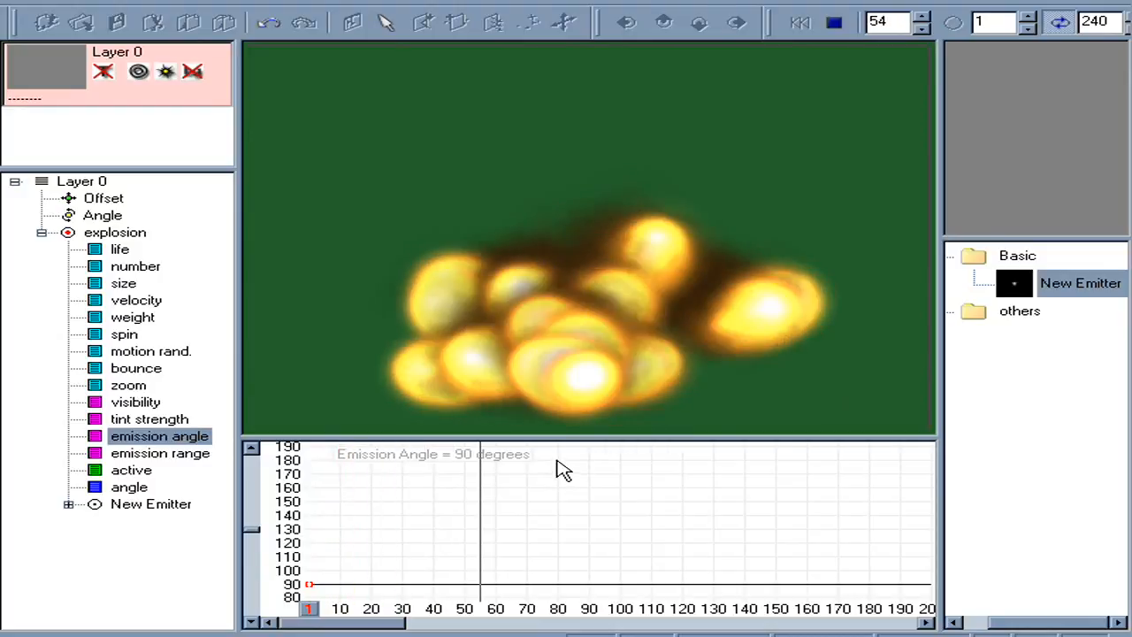
key(space)
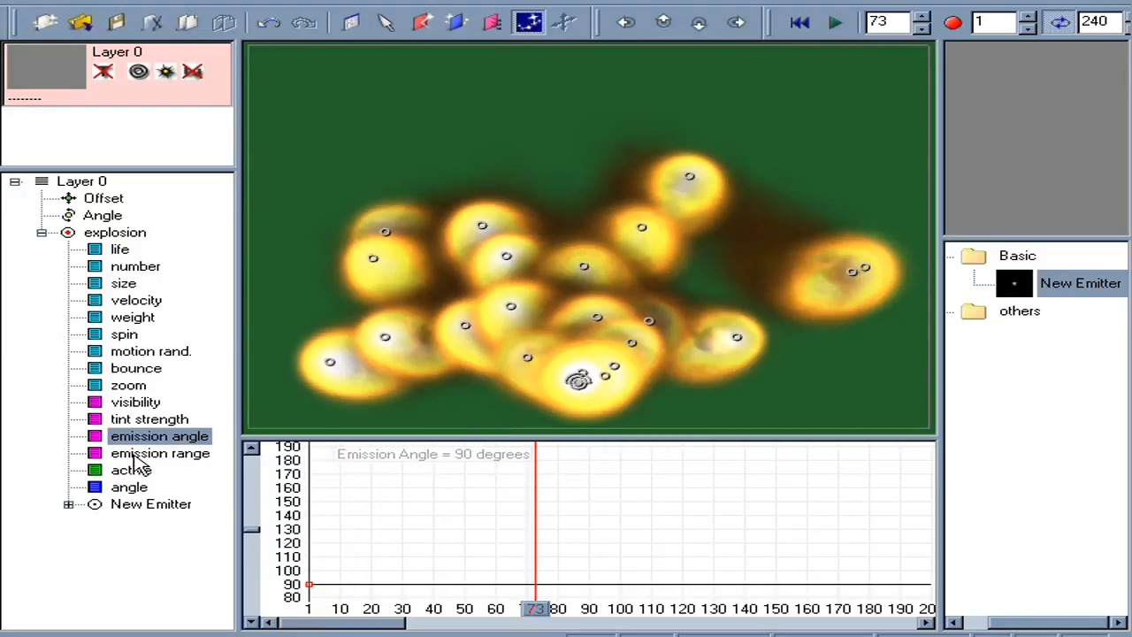
- Rename the New Emitter nested inside the super emitter as explosion
click(155, 506)
click(162, 510)
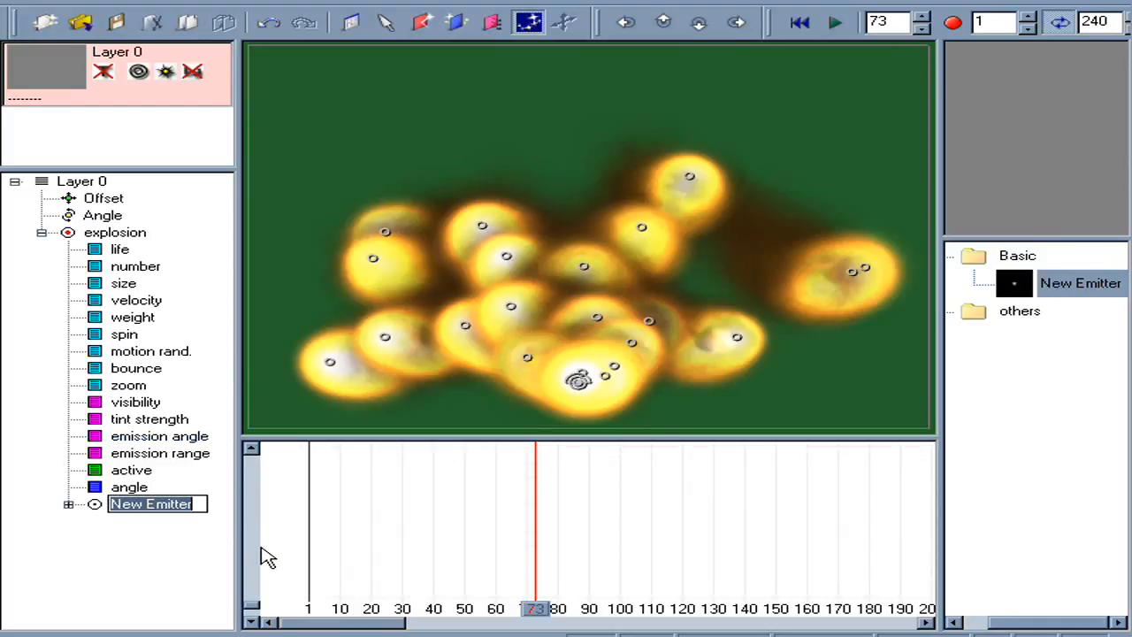
text(ex)
text(plo)
key(BackSpace)
text(los)
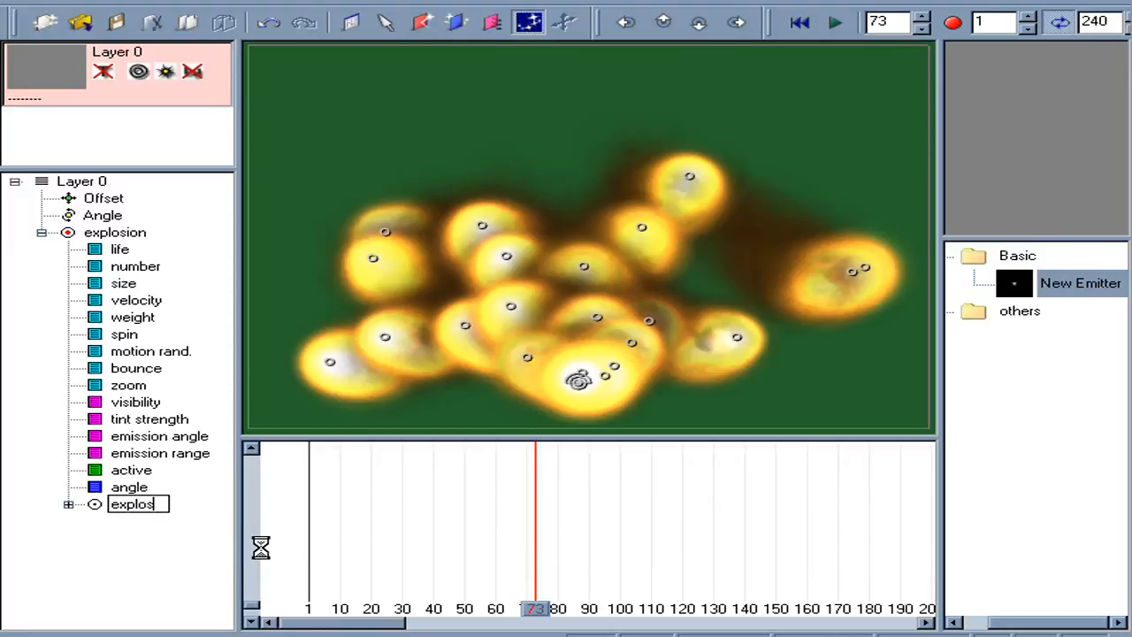
key(Return)
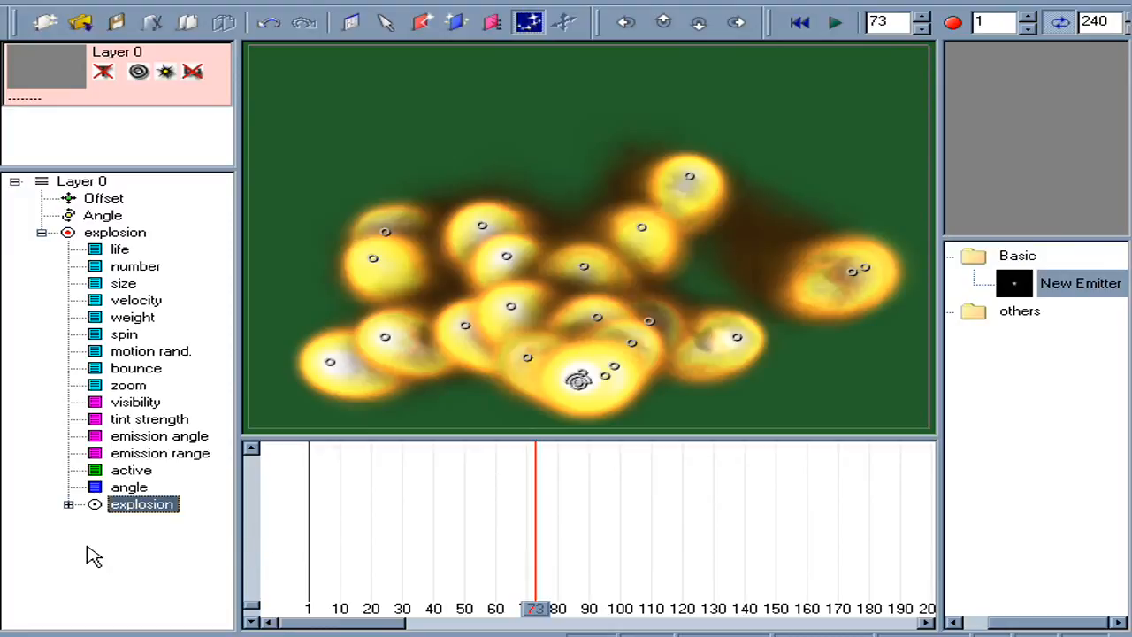
- Expand the nested explosion emitter's properties and set its f-life to 50 at frame 1
click(71, 500)
drag(76, 624, 122, 626)
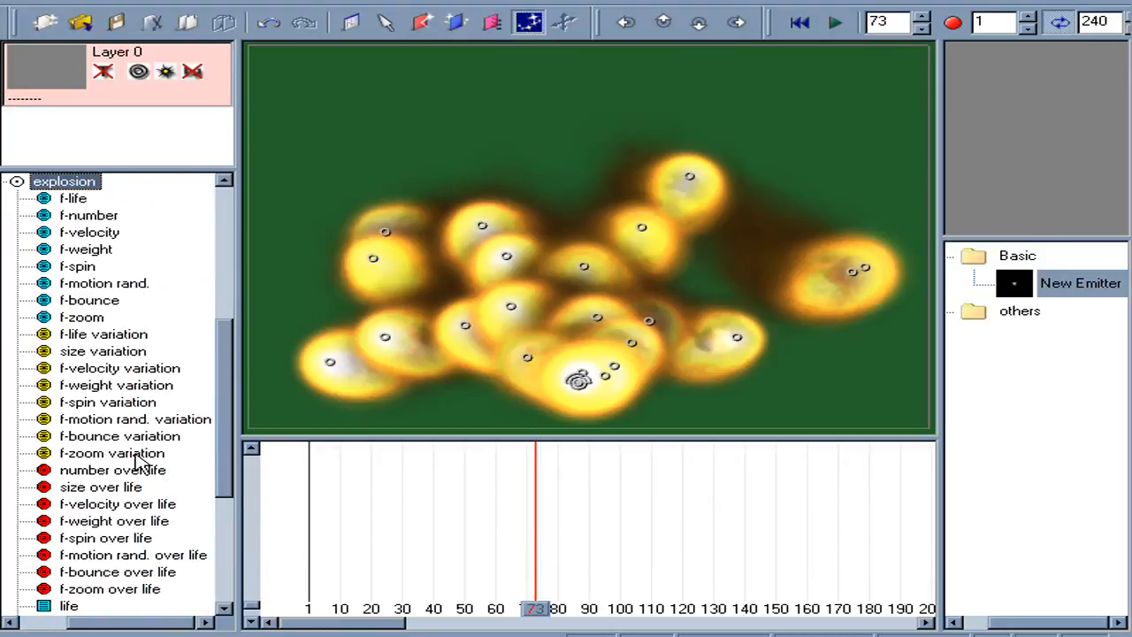
click(71, 200)
drag(251, 605, 250, 622)
drag(308, 460, 303, 528)
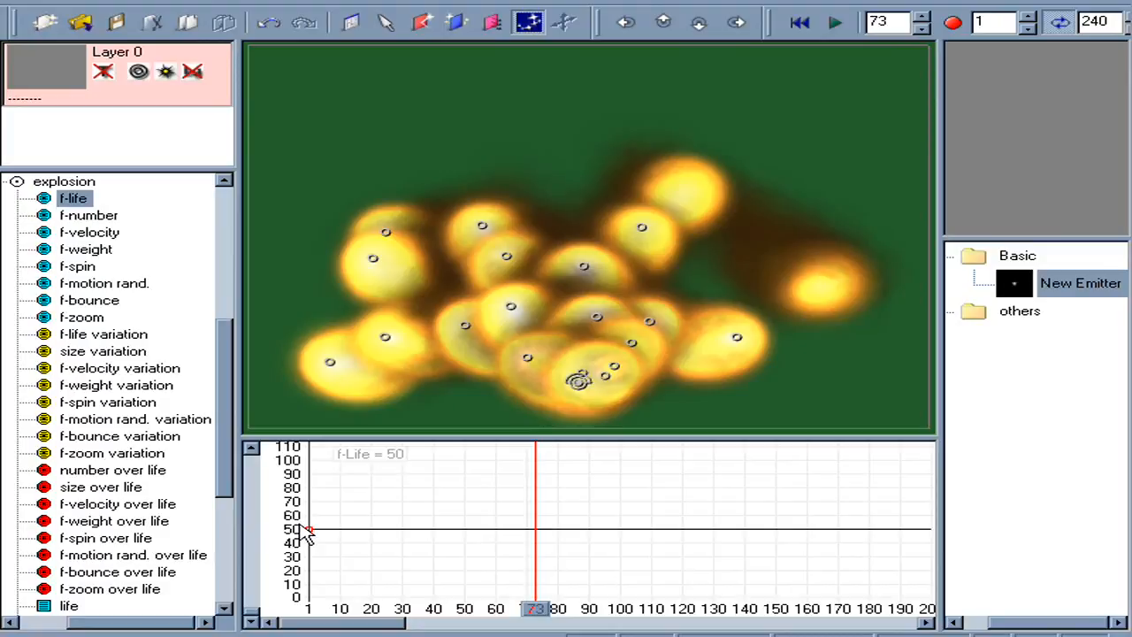
- Set the nested emitter's f-velocity to 750 at frame 1 and preview the animation
click(93, 233)
click(310, 608)
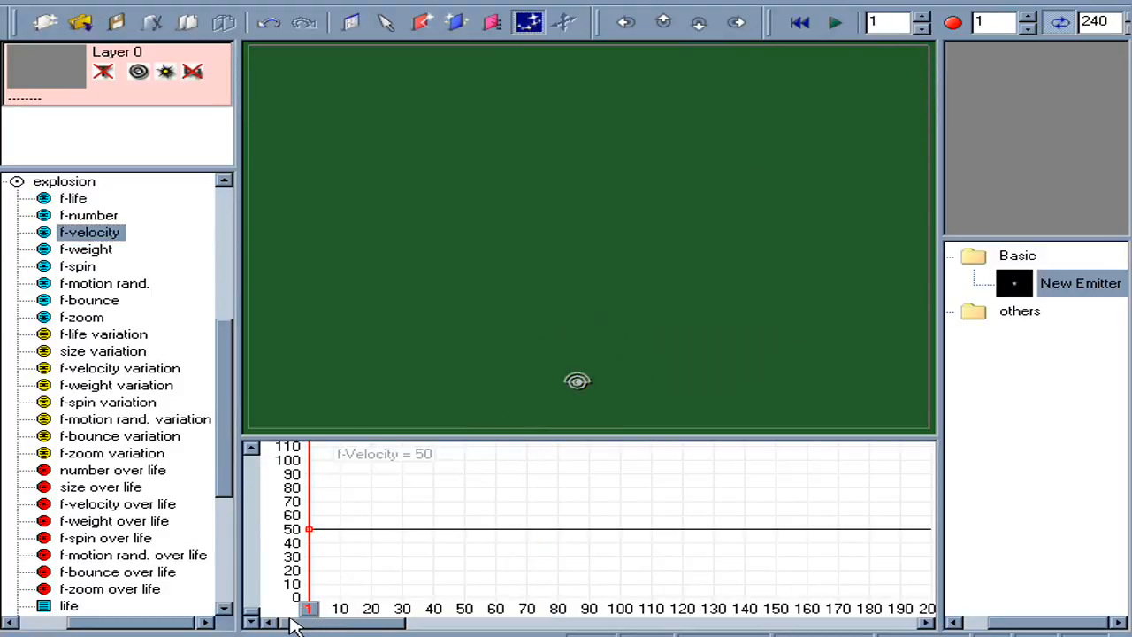
key(Return)
text(75)
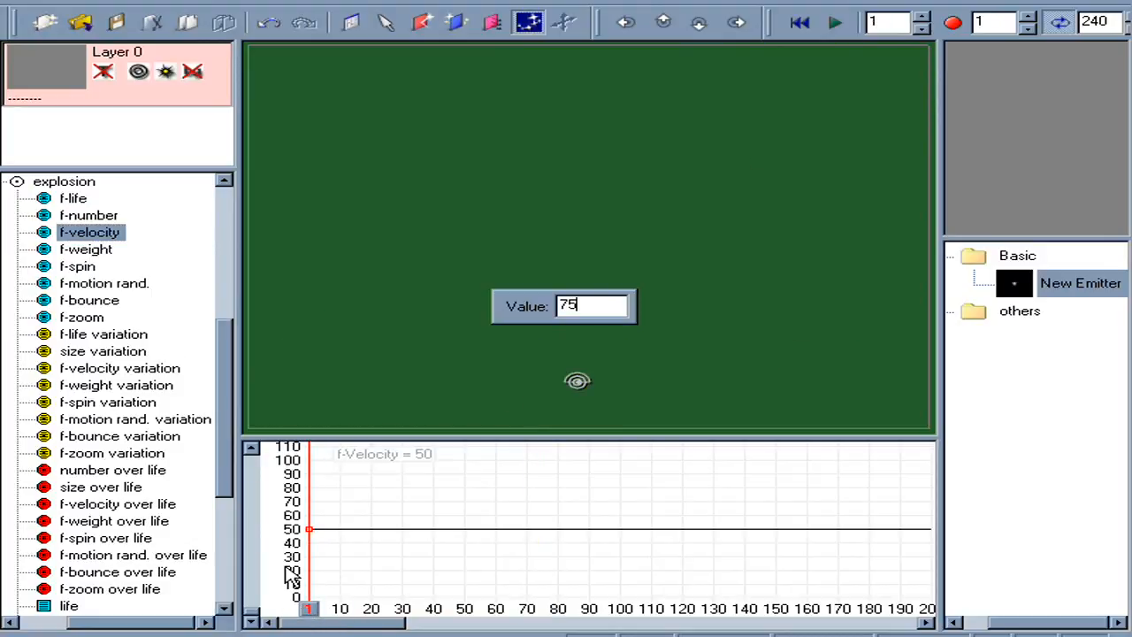
text(0)
key(Return)
key(space)
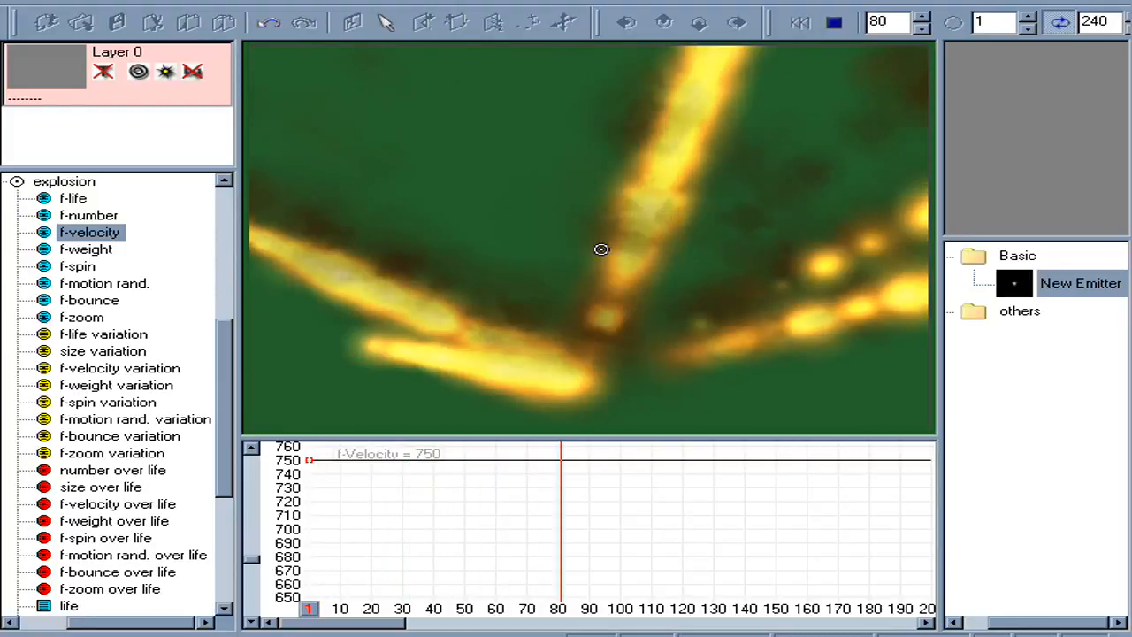
key(space)
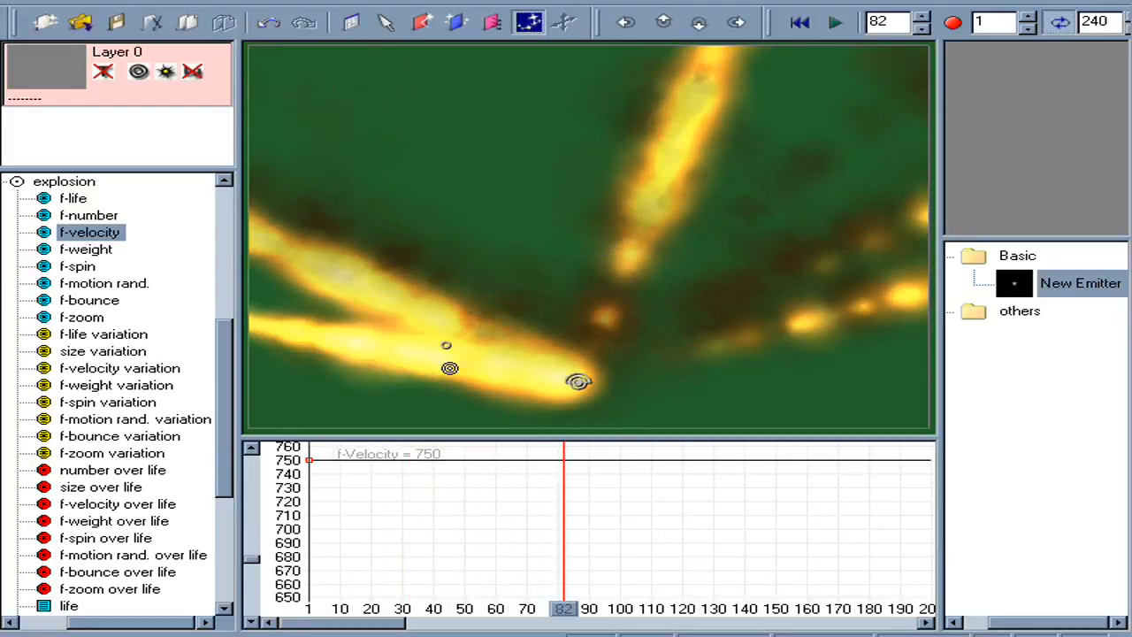
- Set the nested emitter's f-weight to 2000 at frame 1 and preview the animation
click(87, 249)
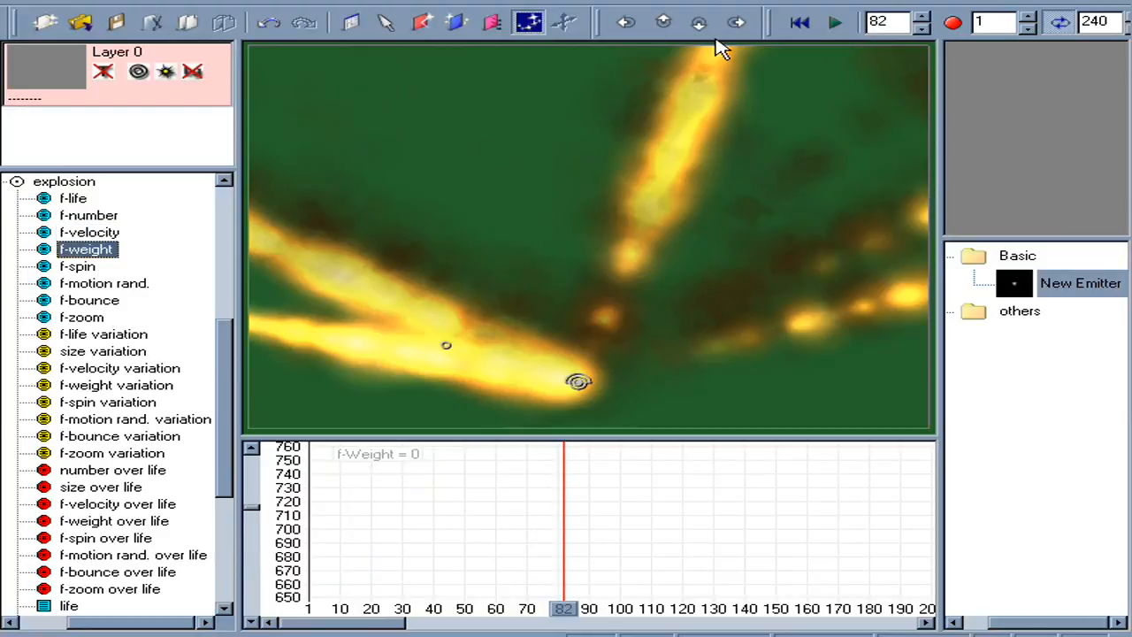
click(800, 23)
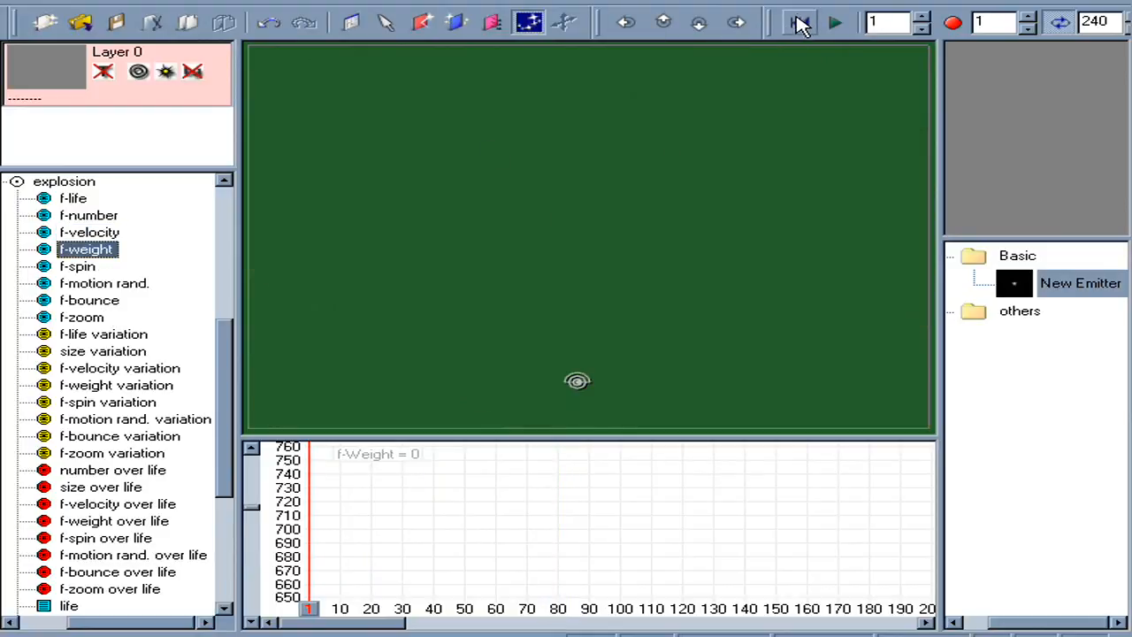
key(Return)
text(2000)
key(Return)
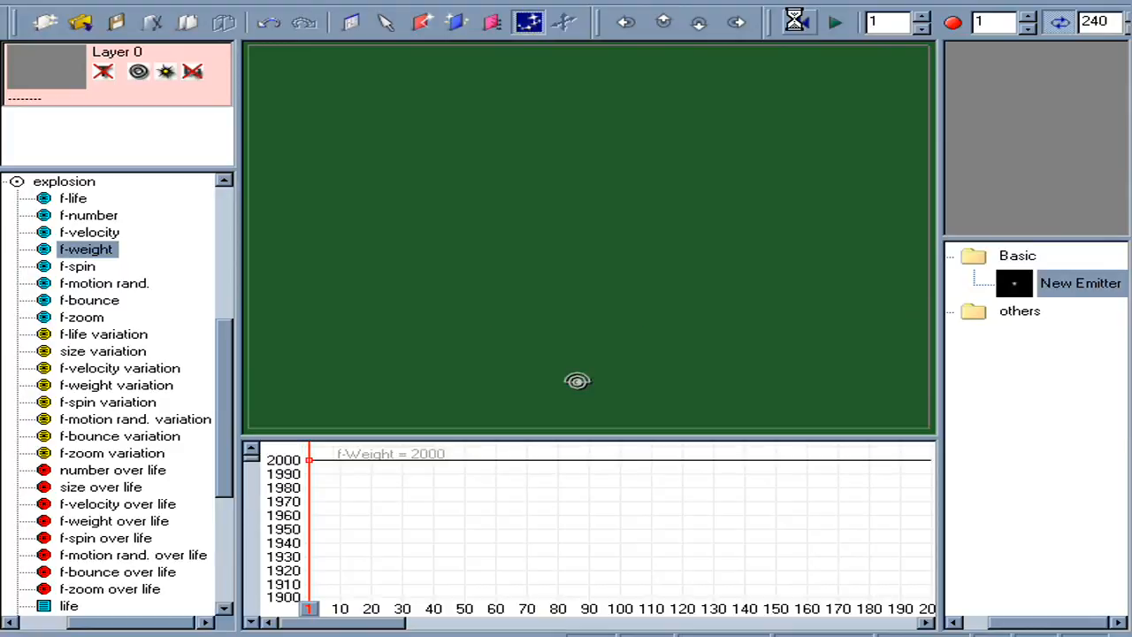
key(space)
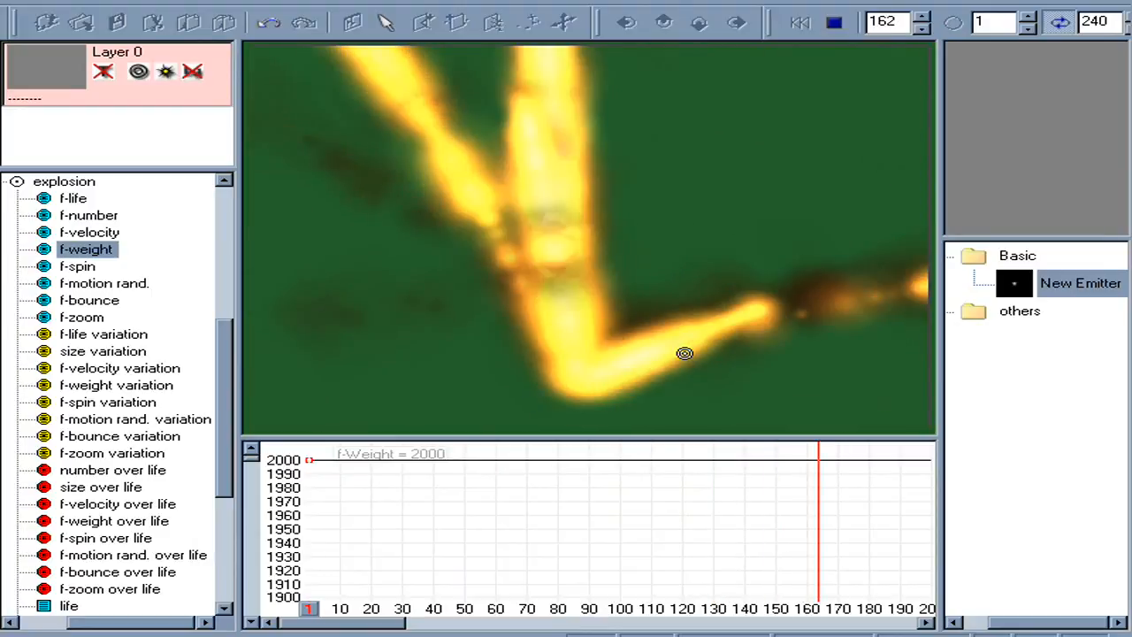
key(space)
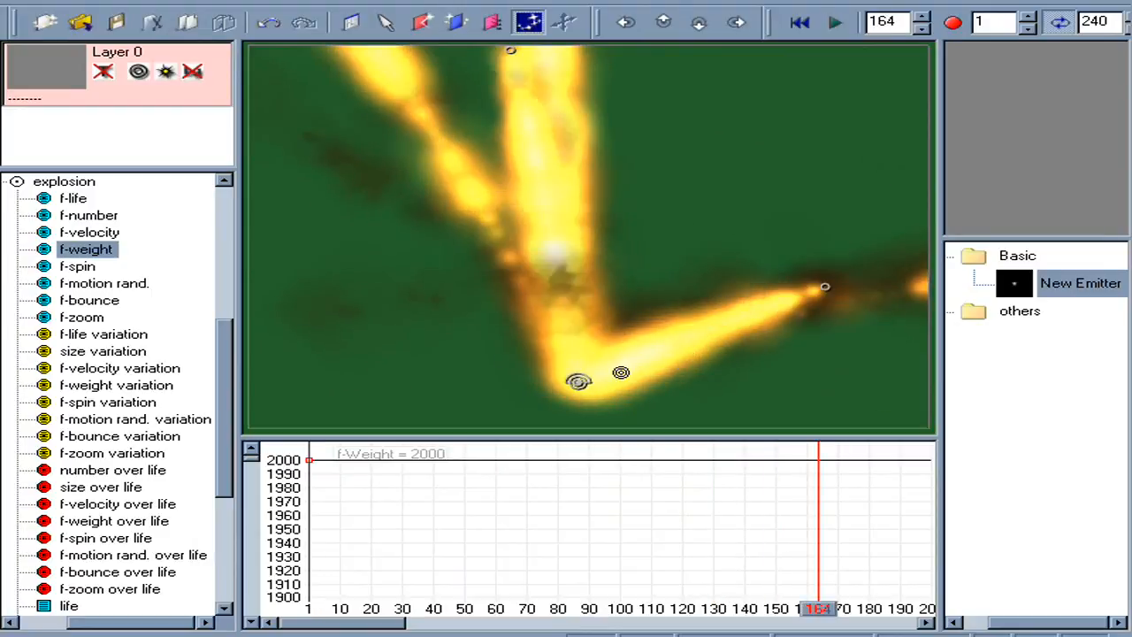
- Set the nested emitter's f-zoom to 28 and f-zoom variation to 48 at frame 1, checking the result in playback
click(101, 338)
drag(254, 462, 301, 460)
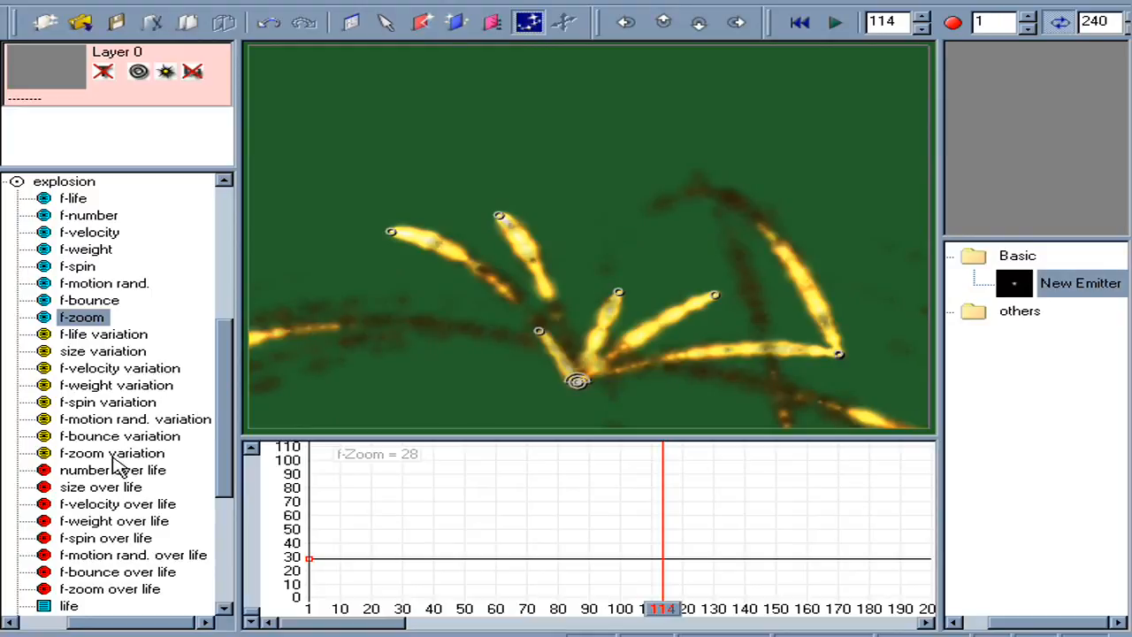
click(120, 453)
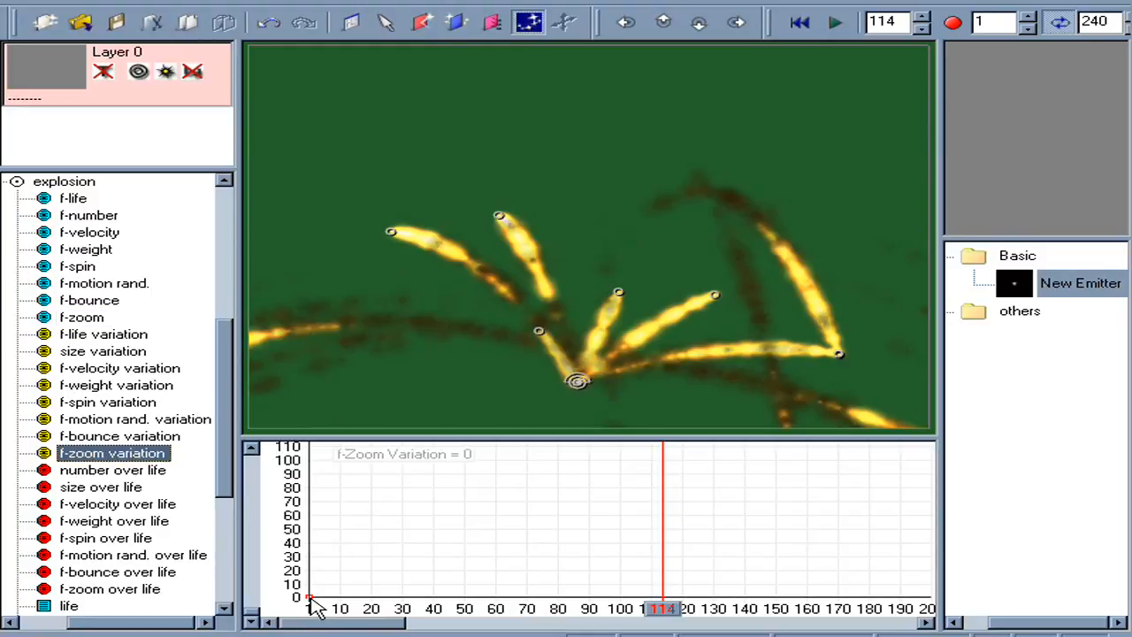
drag(304, 542, 305, 531)
click(835, 23)
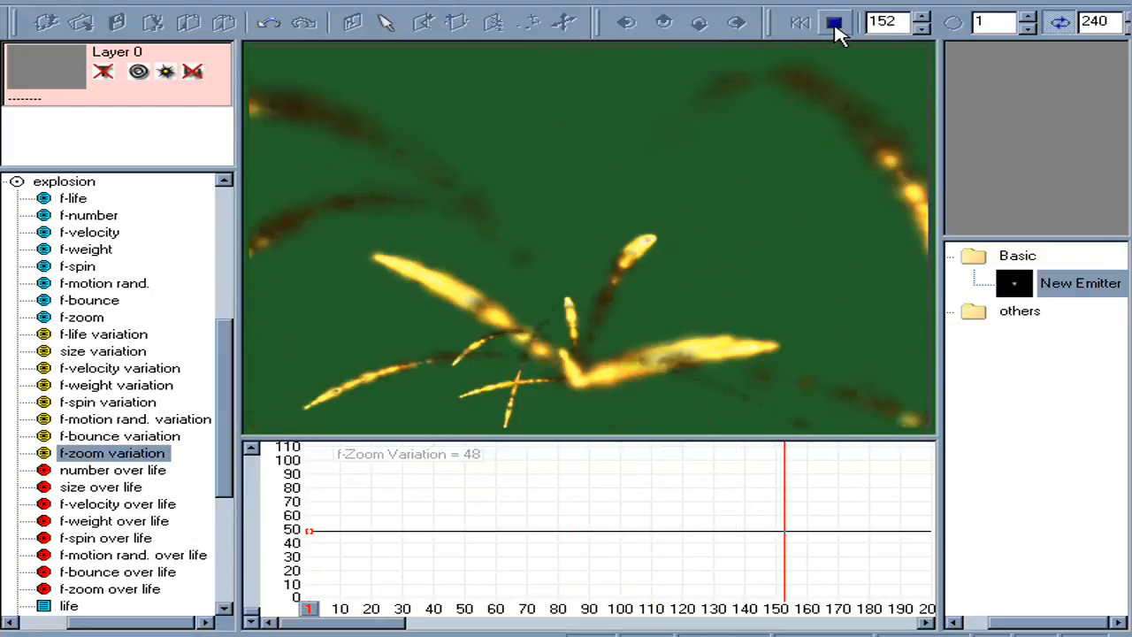
click(835, 25)
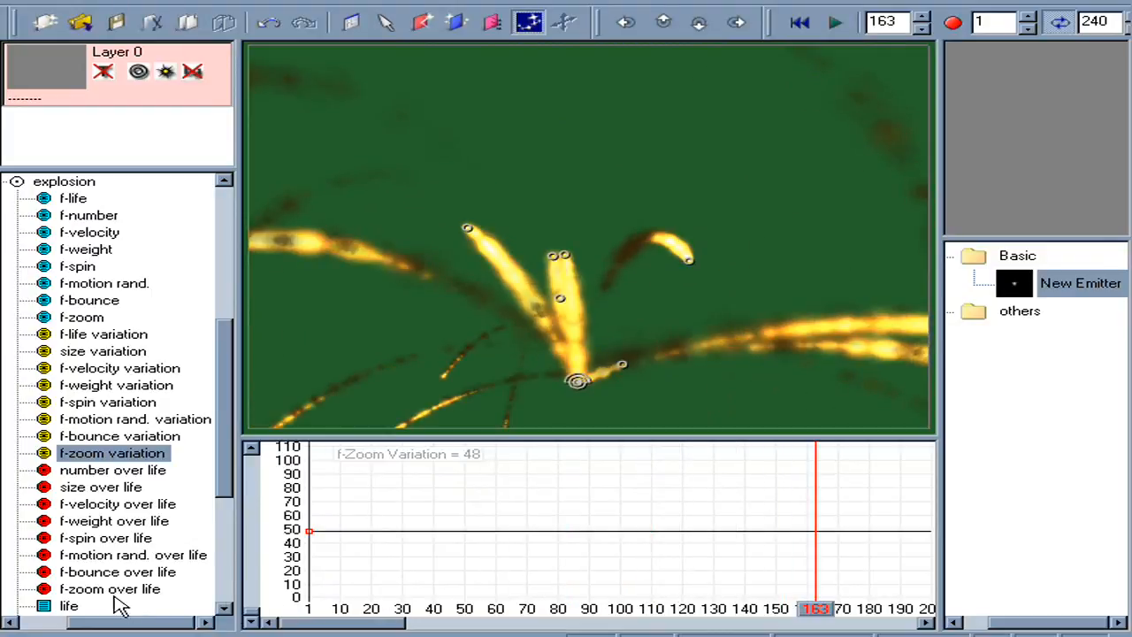
- Add a point at 0.5 with 200% to the f-velocity over life graph and make it a smooth curve point
click(115, 505)
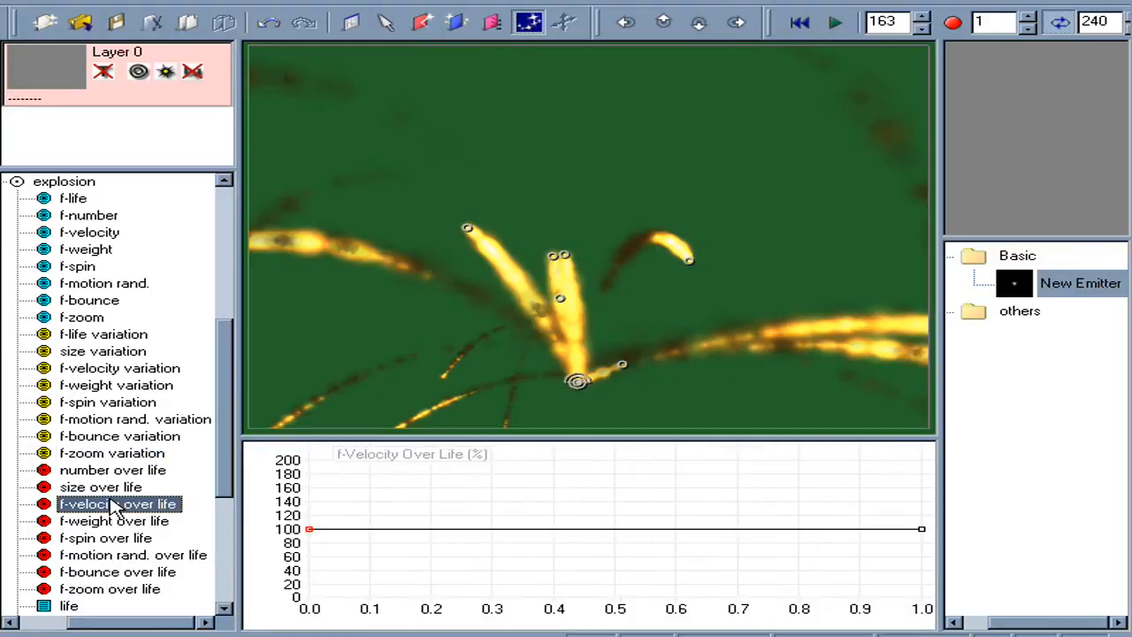
click(616, 529)
drag(614, 530, 616, 456)
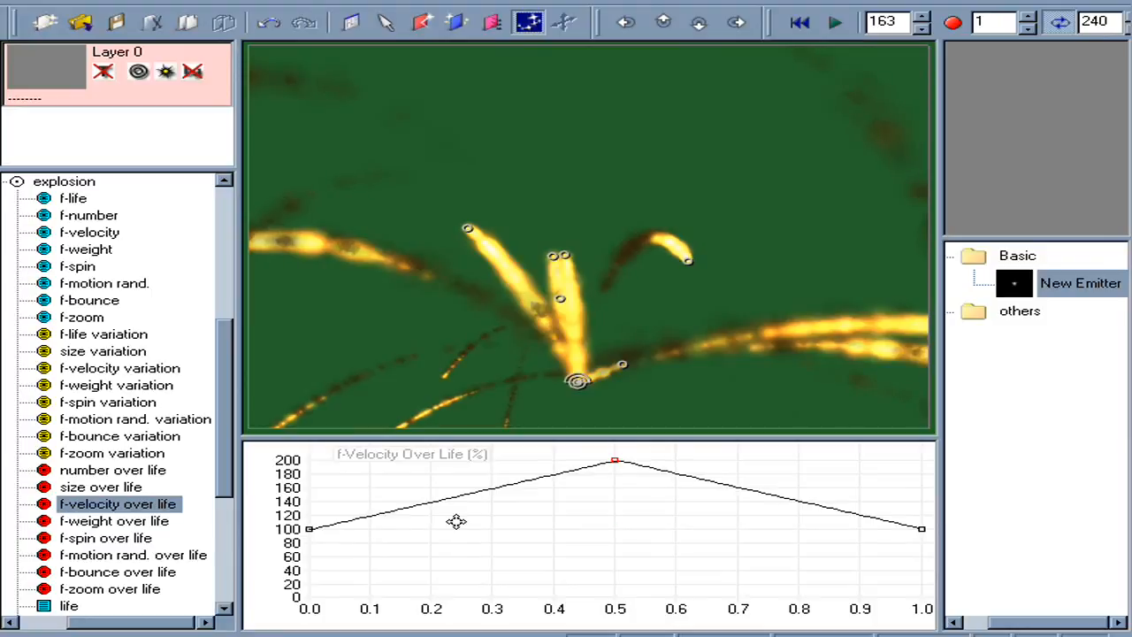
double_click(617, 462)
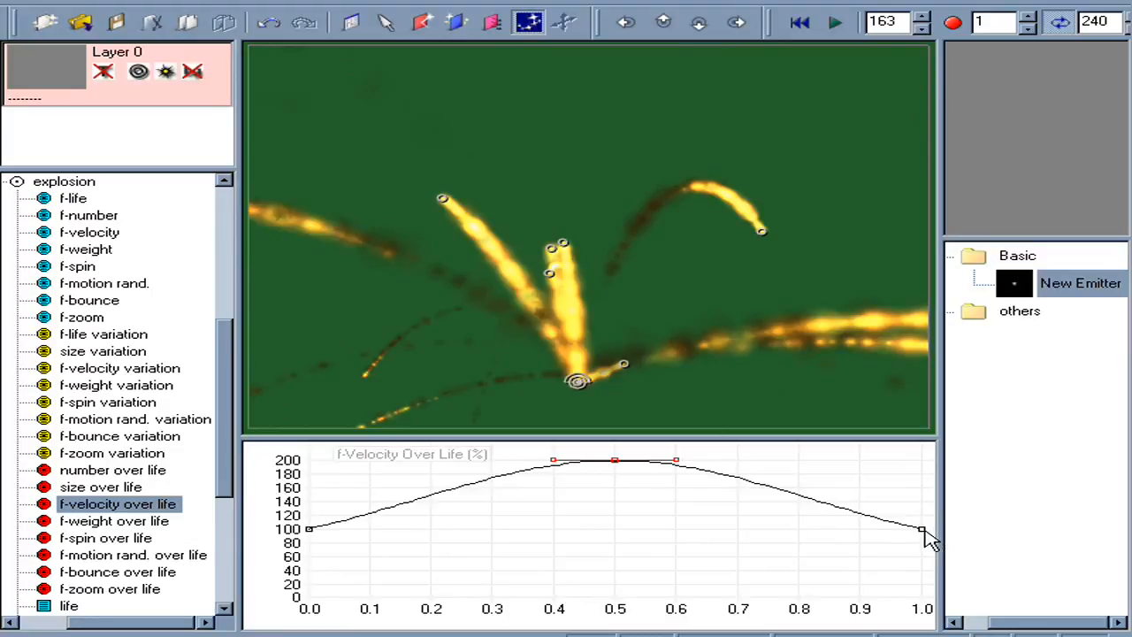
- Add a point at 0.5 with 200% to the f-zoom over life graph, make it a smooth curve point and preview
click(100, 592)
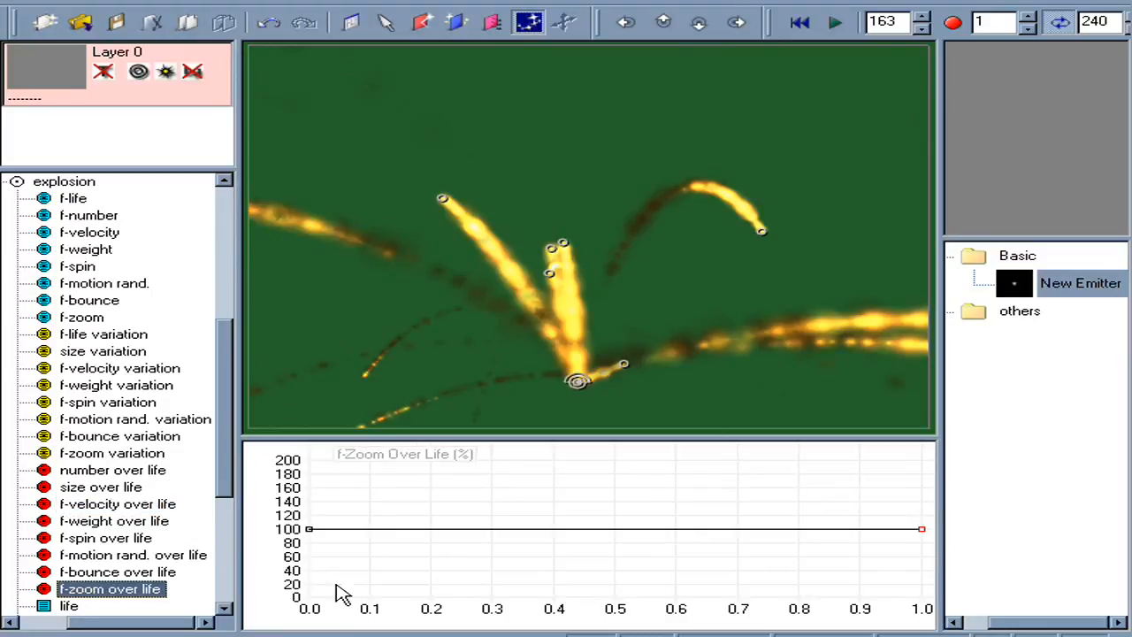
drag(618, 531, 615, 455)
right_click(615, 461)
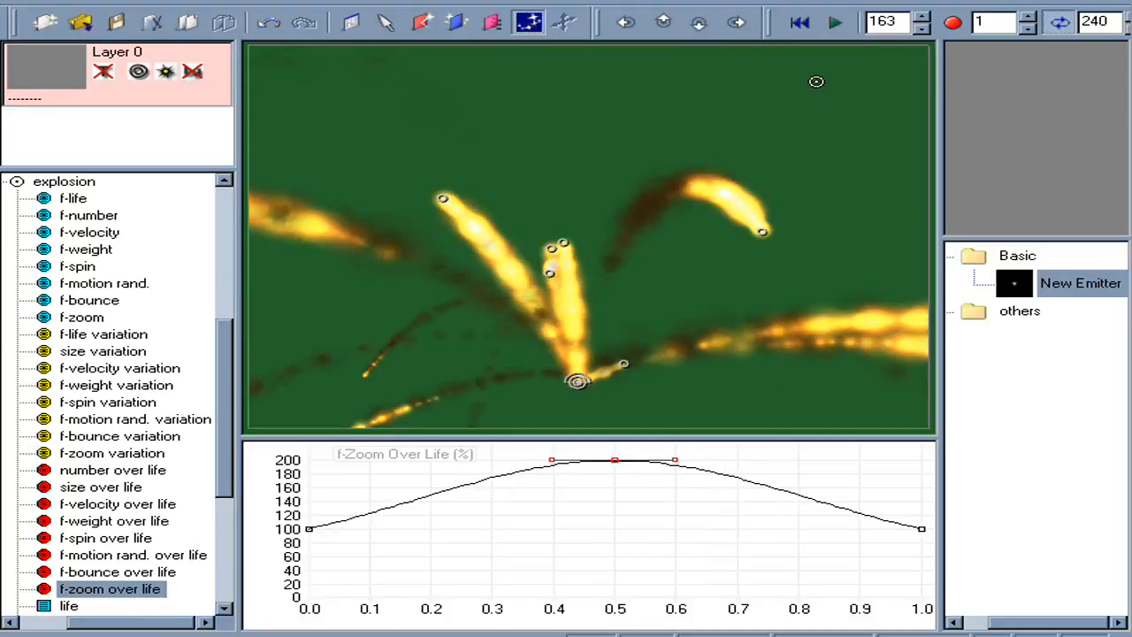
click(799, 22)
click(849, 23)
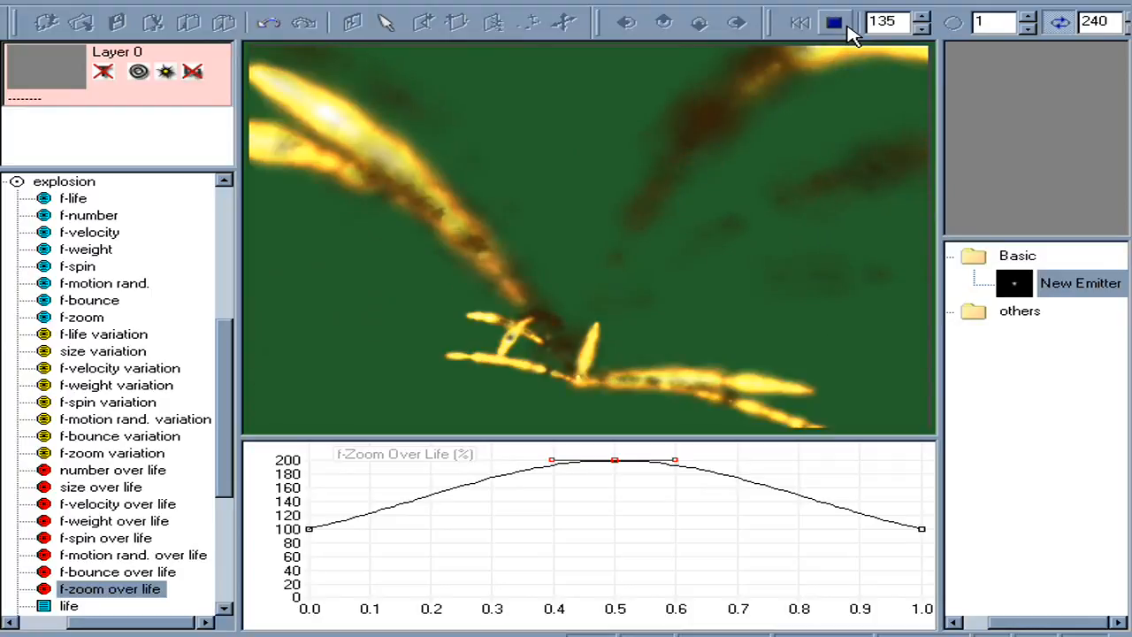
click(847, 27)
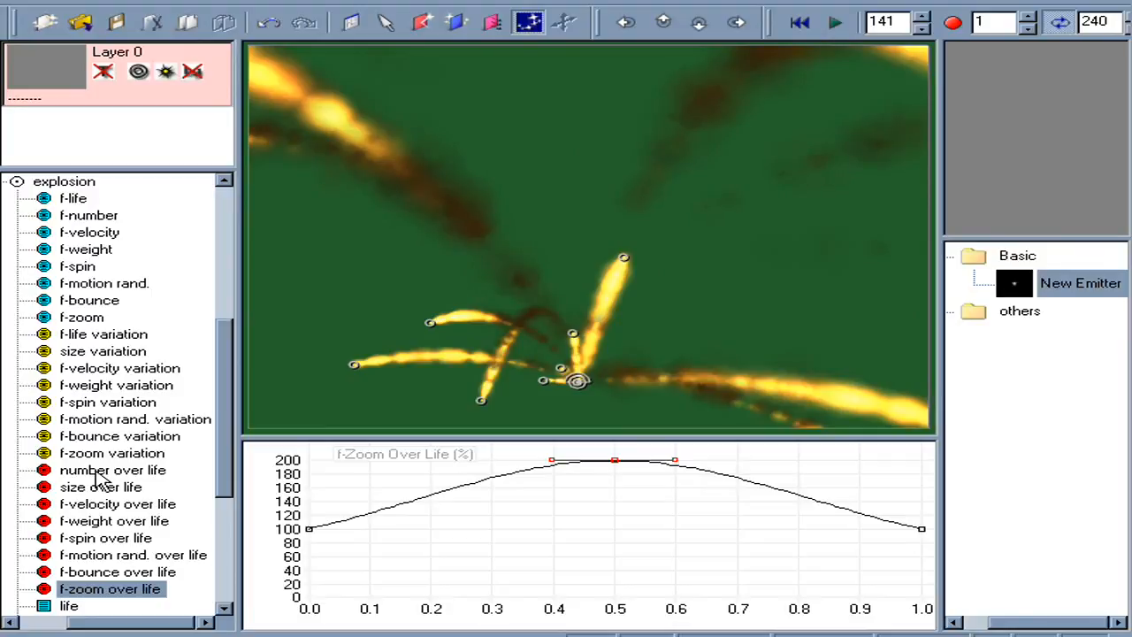
- Set the nested emitter's f-number to 500 at frame 1 and preview the animation
click(92, 219)
drag(372, 613, 292, 619)
key(Return)
text(5)
key(Return)
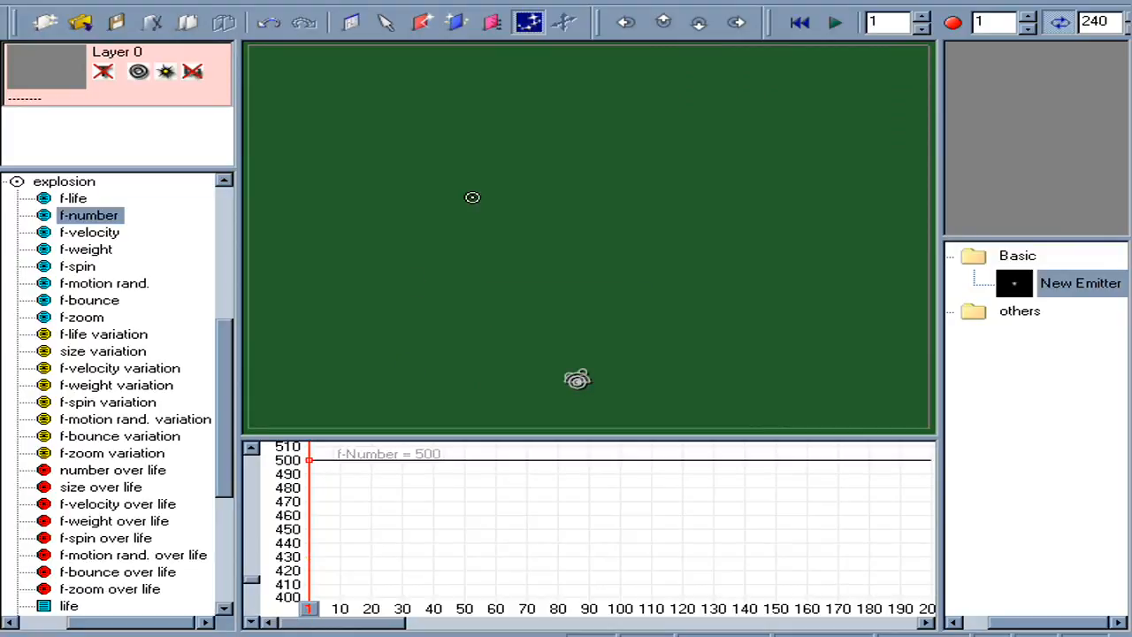
click(834, 22)
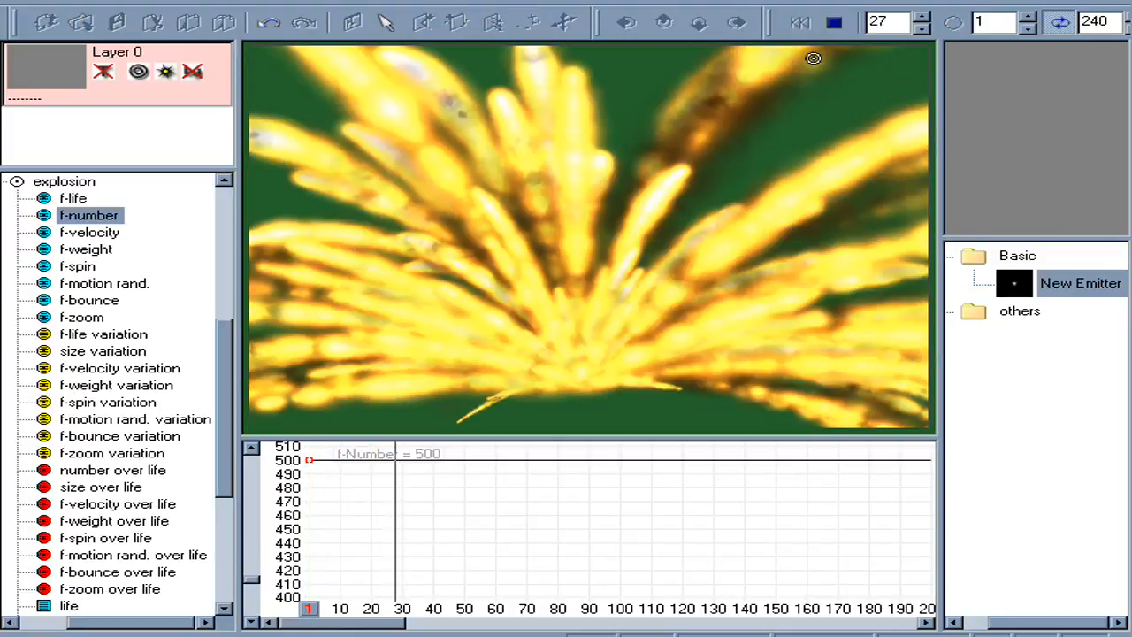
key(space)
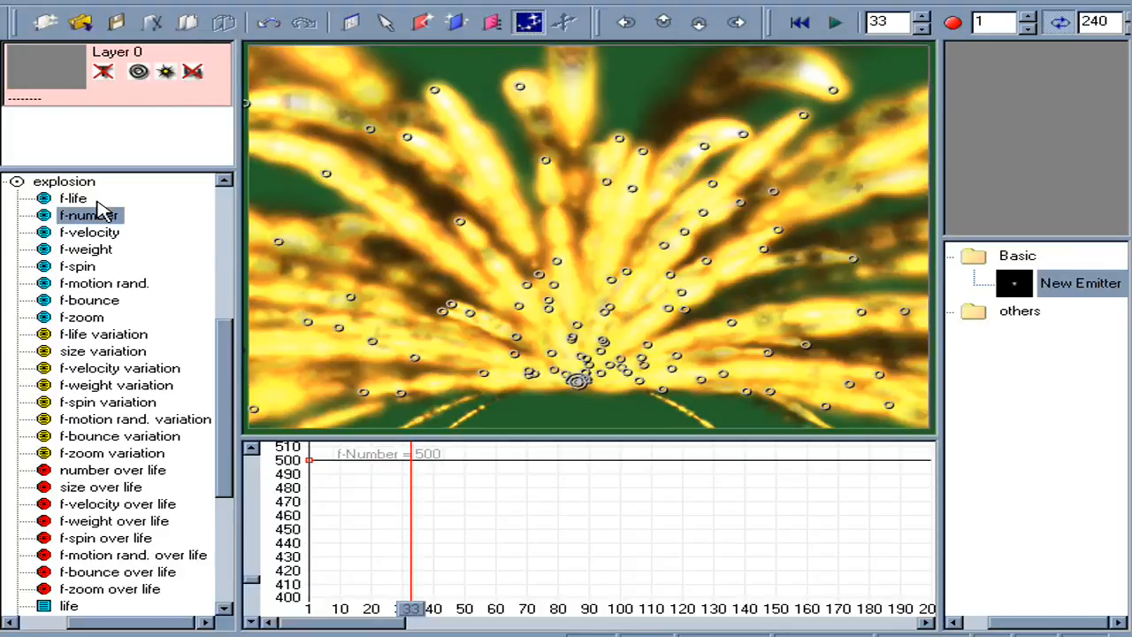
- Key the super emitter's number at 100% through frame 10, drop it to 0% just after, and preview the burst
click(224, 202)
drag(153, 623, 130, 623)
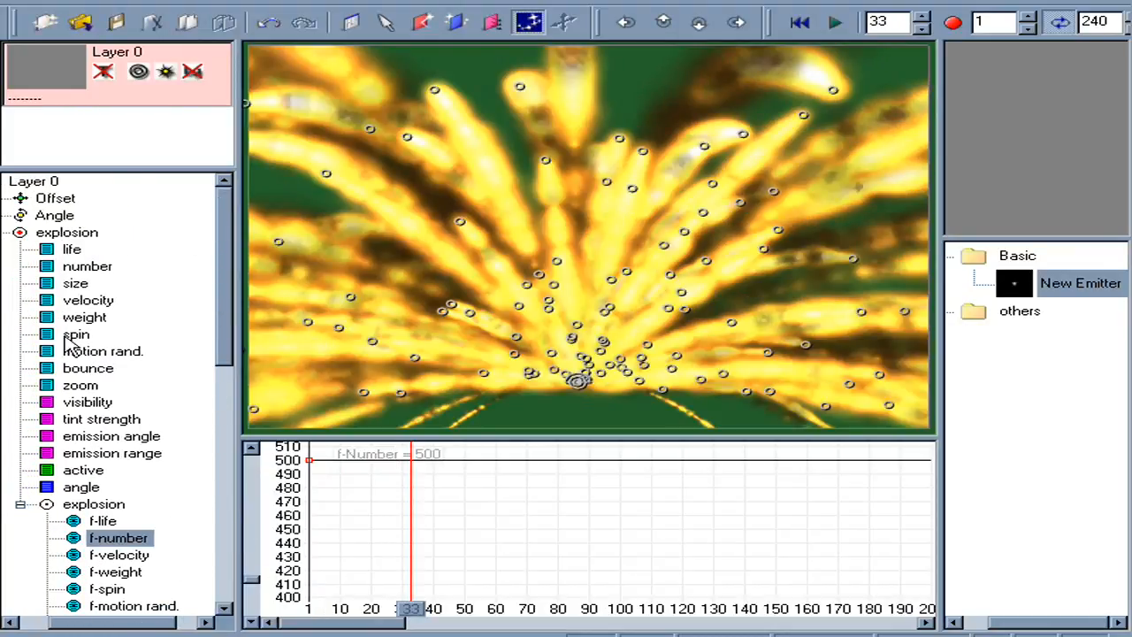
click(88, 268)
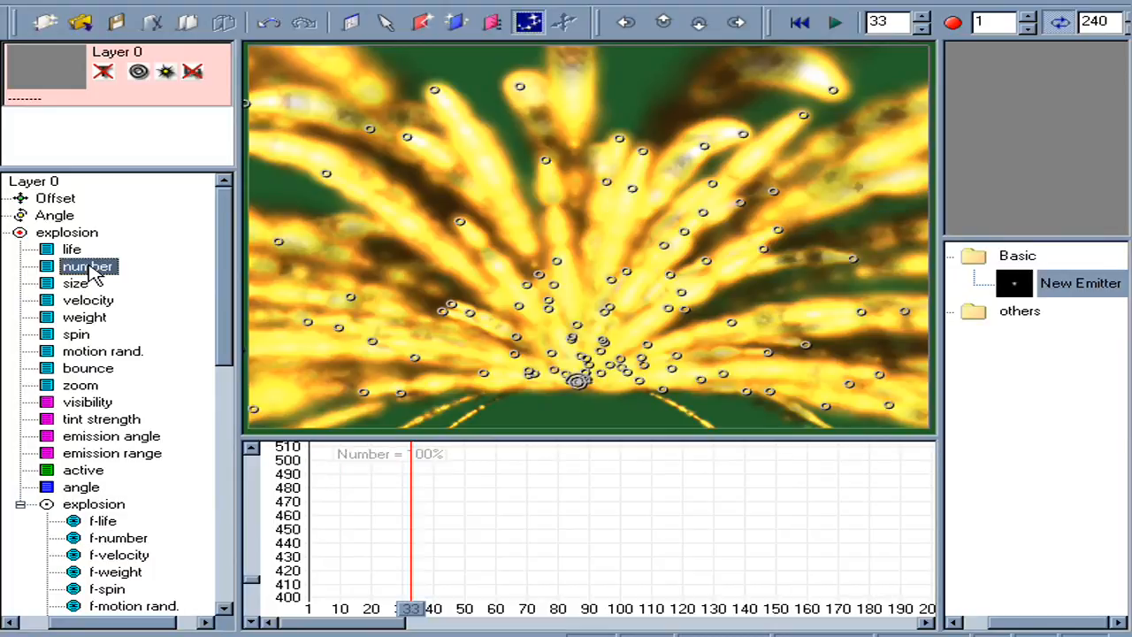
click(805, 23)
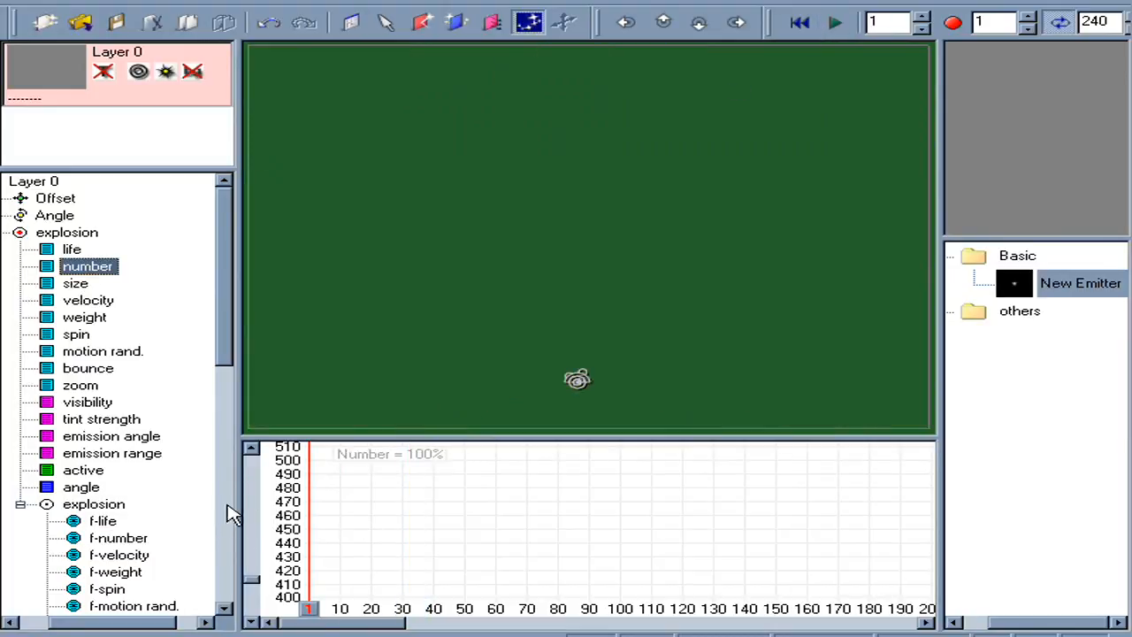
click(253, 615)
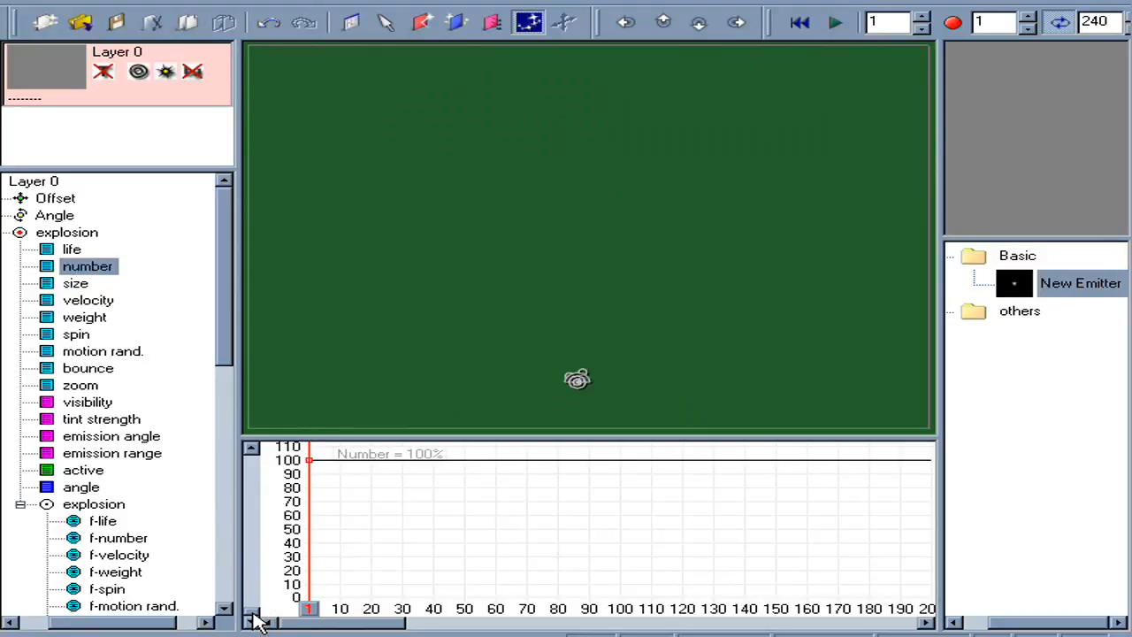
drag(361, 460, 340, 576)
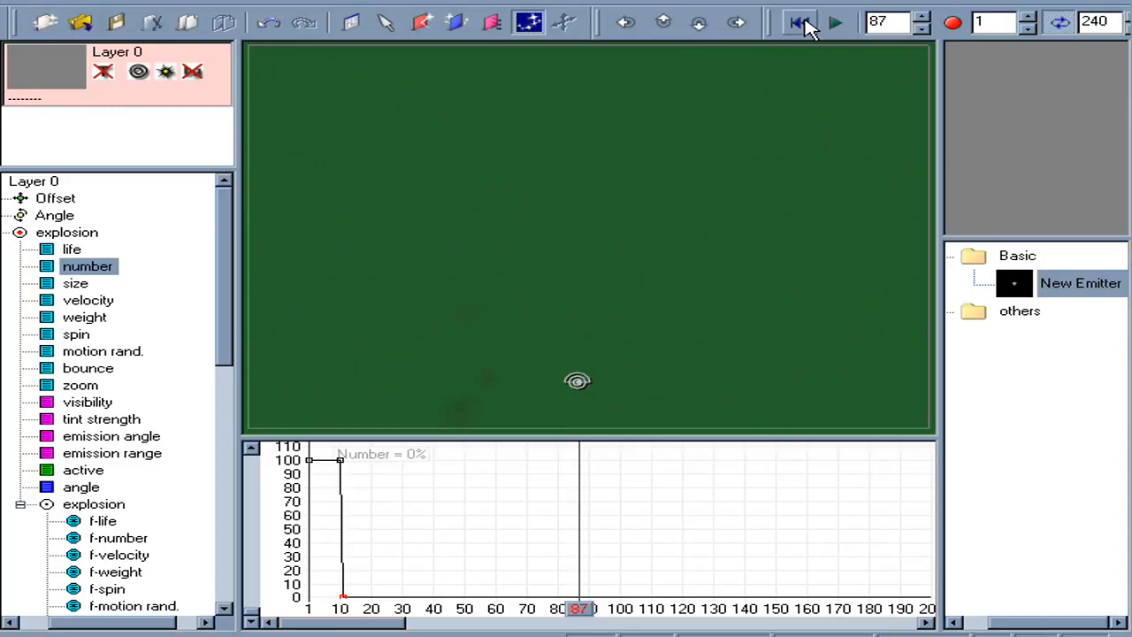
click(800, 24)
key(space)
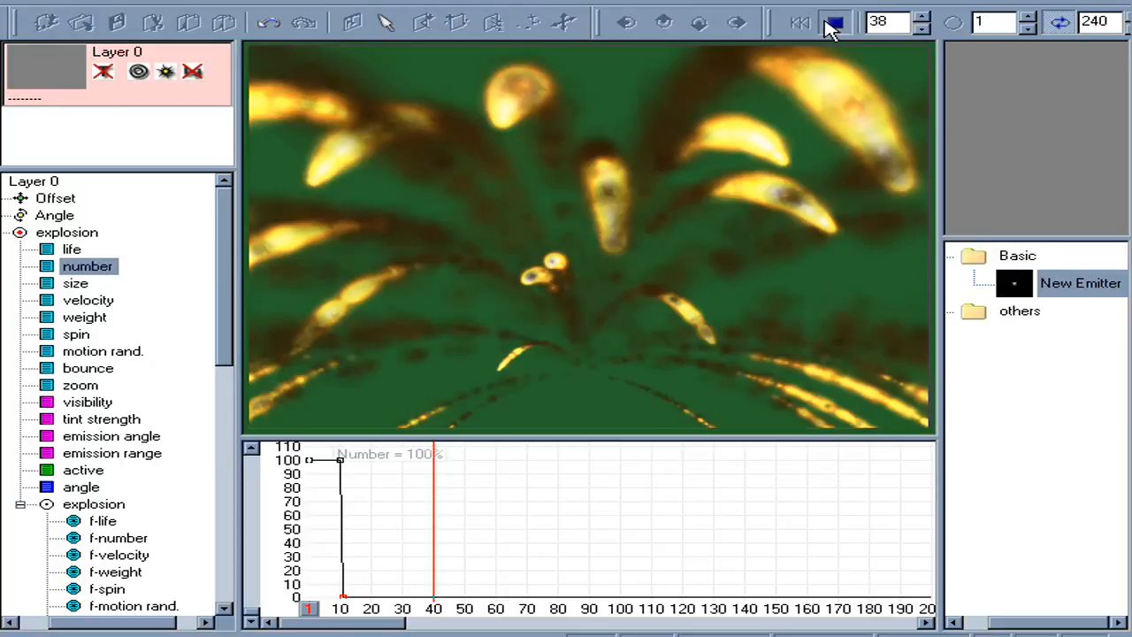
key(space)
- Shake the explosion by keying Layer 0's offset to scattered positions around the centre, frame by frame from frame 2 to 16
click(801, 24)
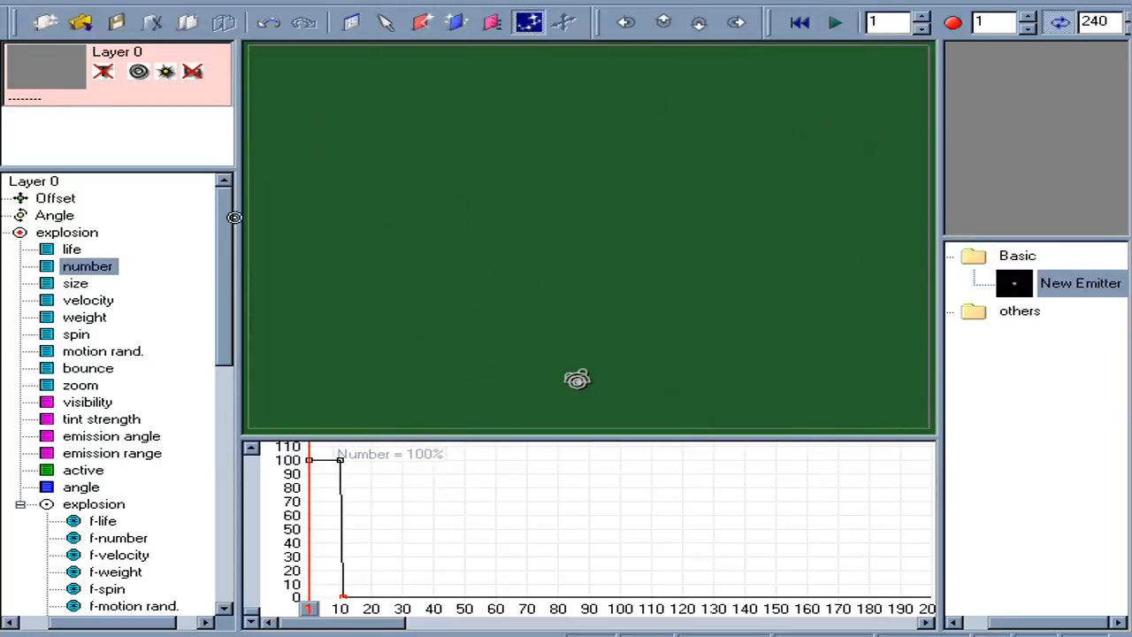
click(73, 200)
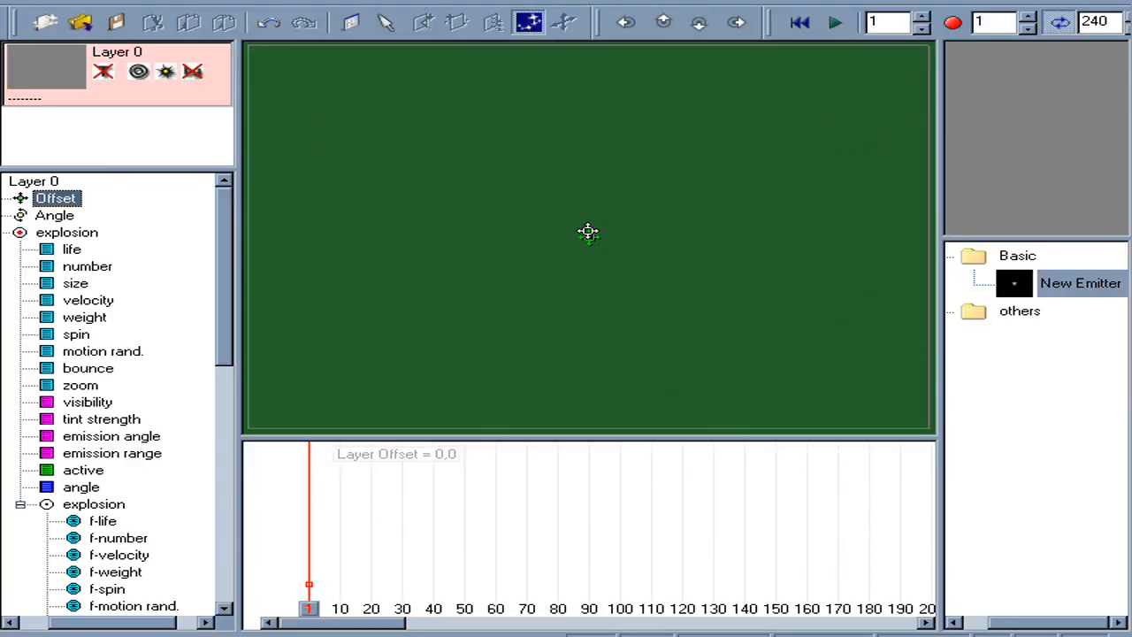
key(space)
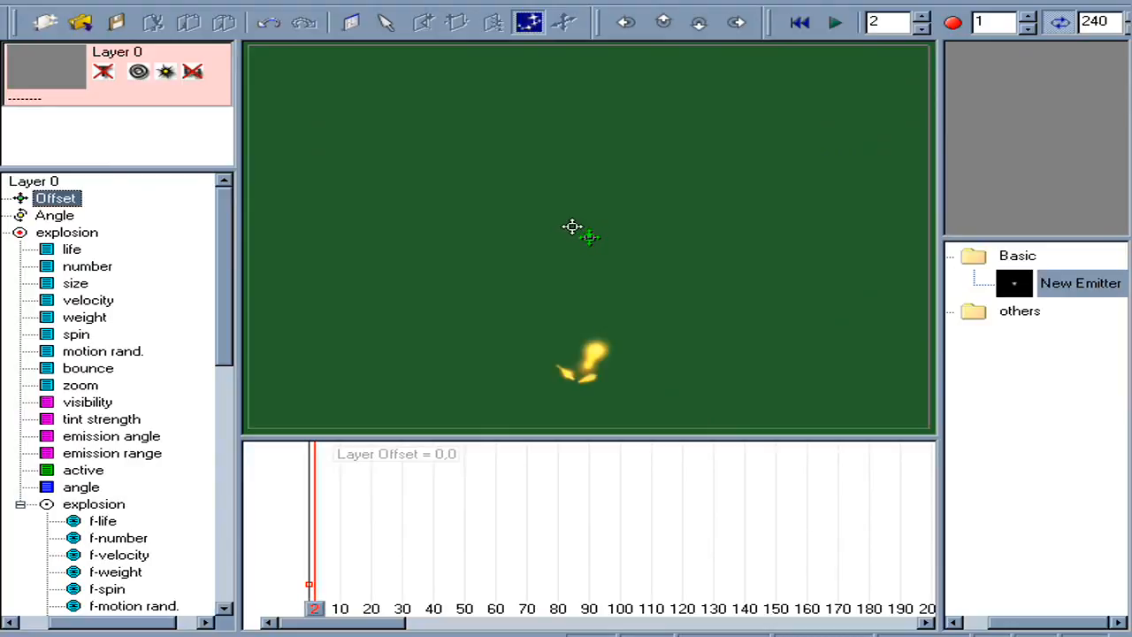
click(569, 224)
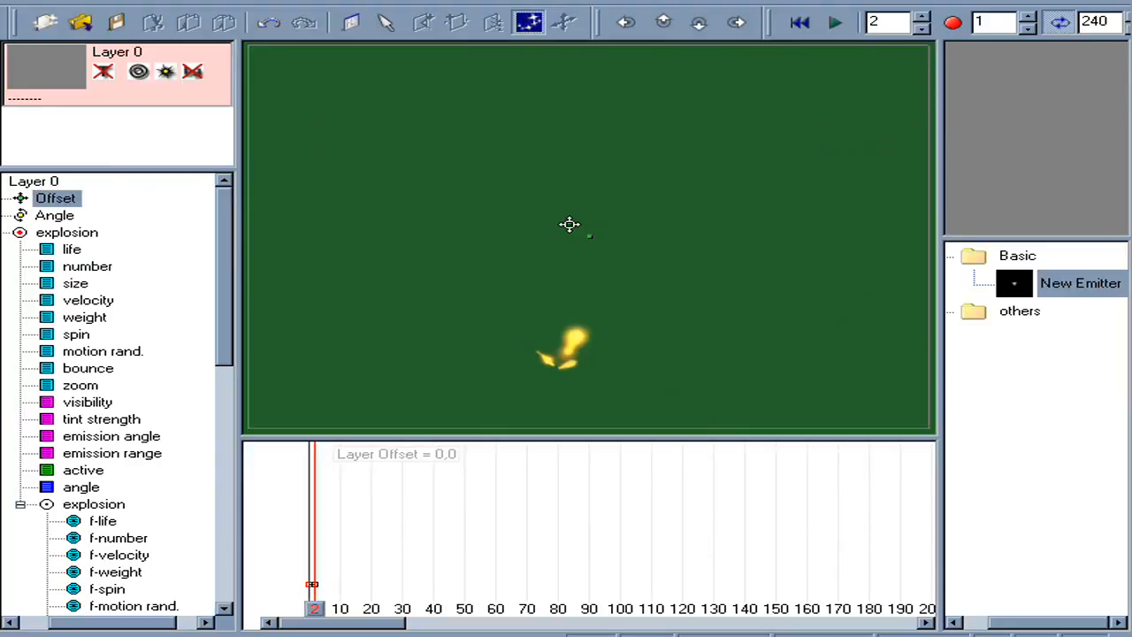
click(619, 242)
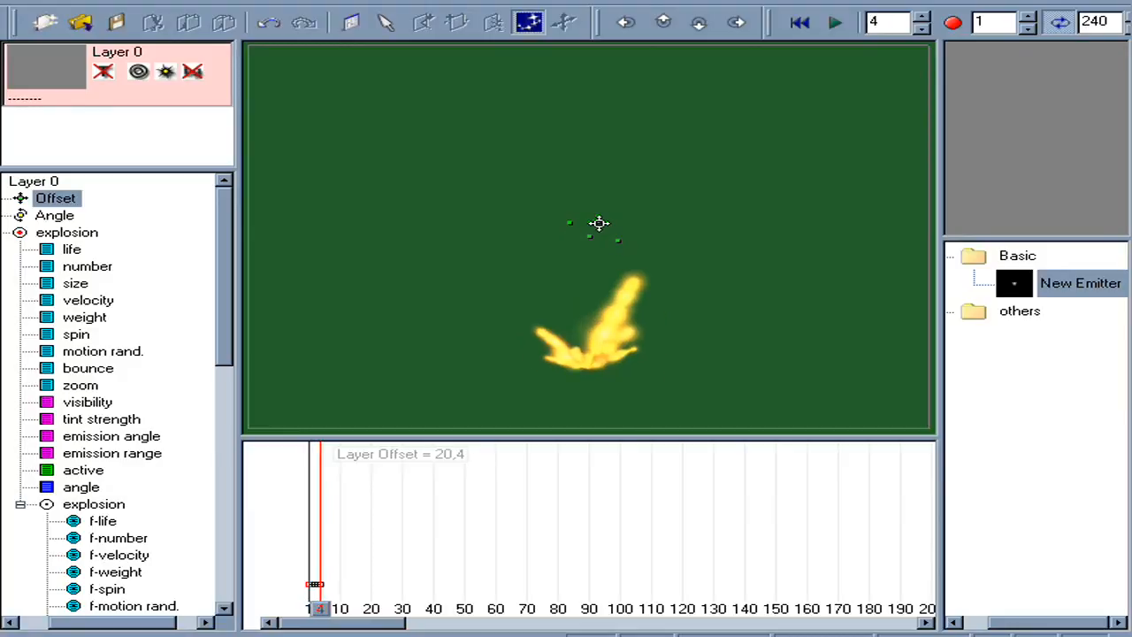
click(599, 223)
click(549, 252)
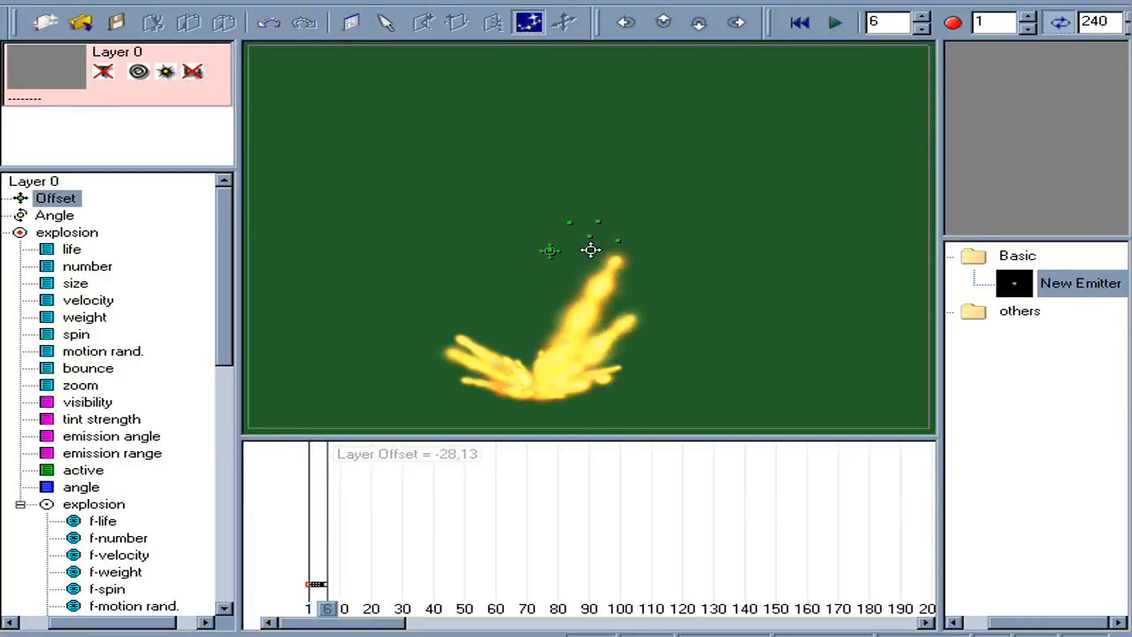
click(588, 244)
click(582, 209)
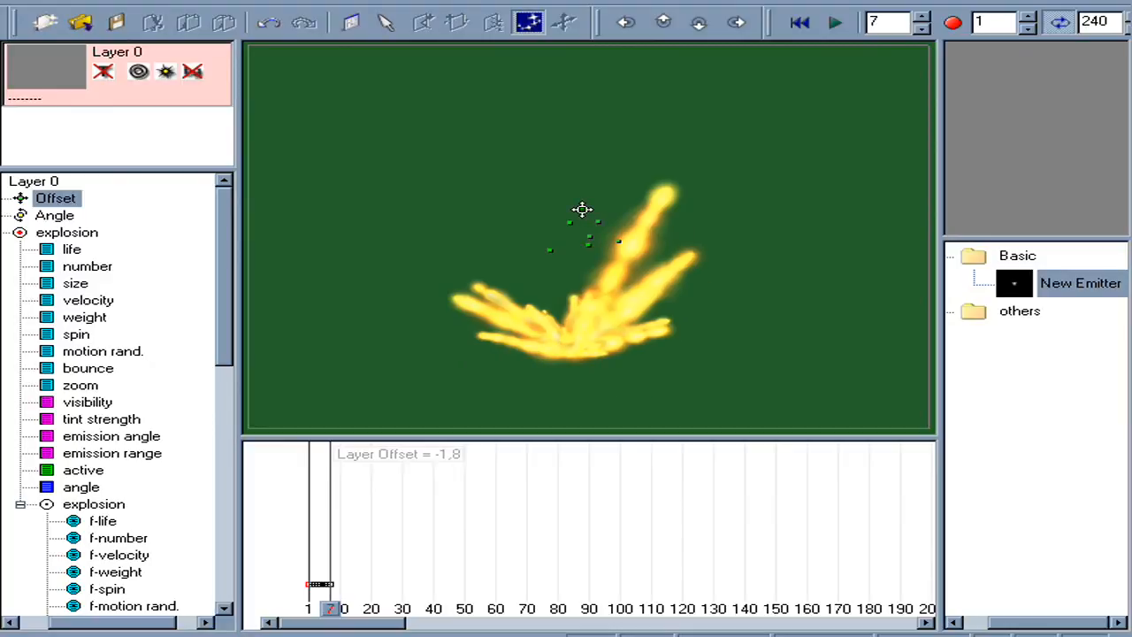
key(Right)
click(636, 248)
key(Right)
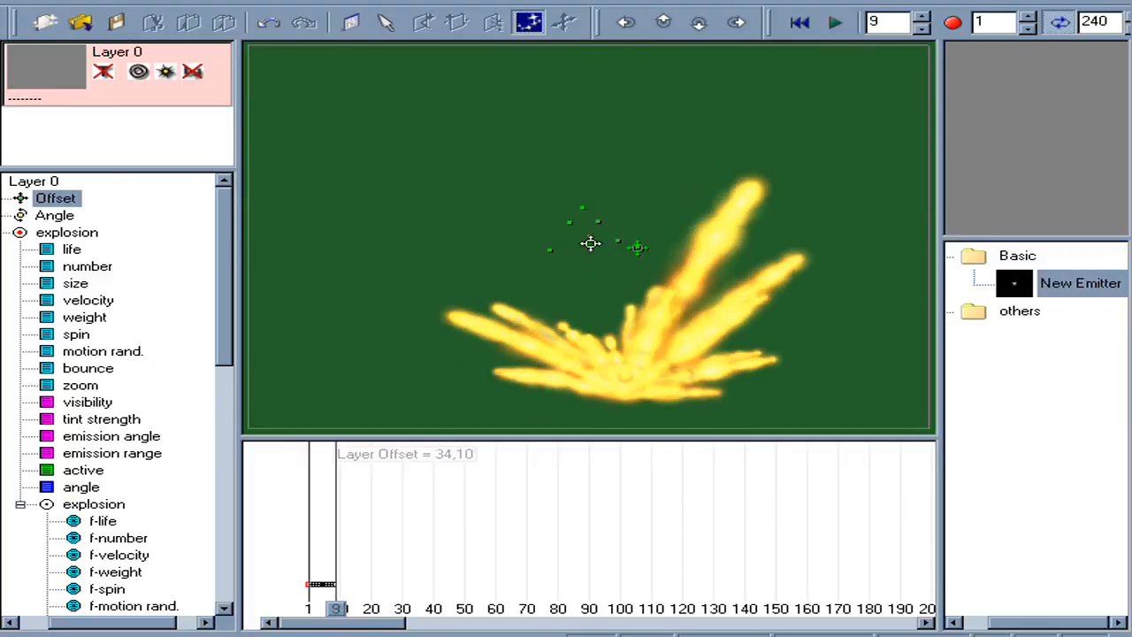
click(548, 227)
key(Right)
click(579, 229)
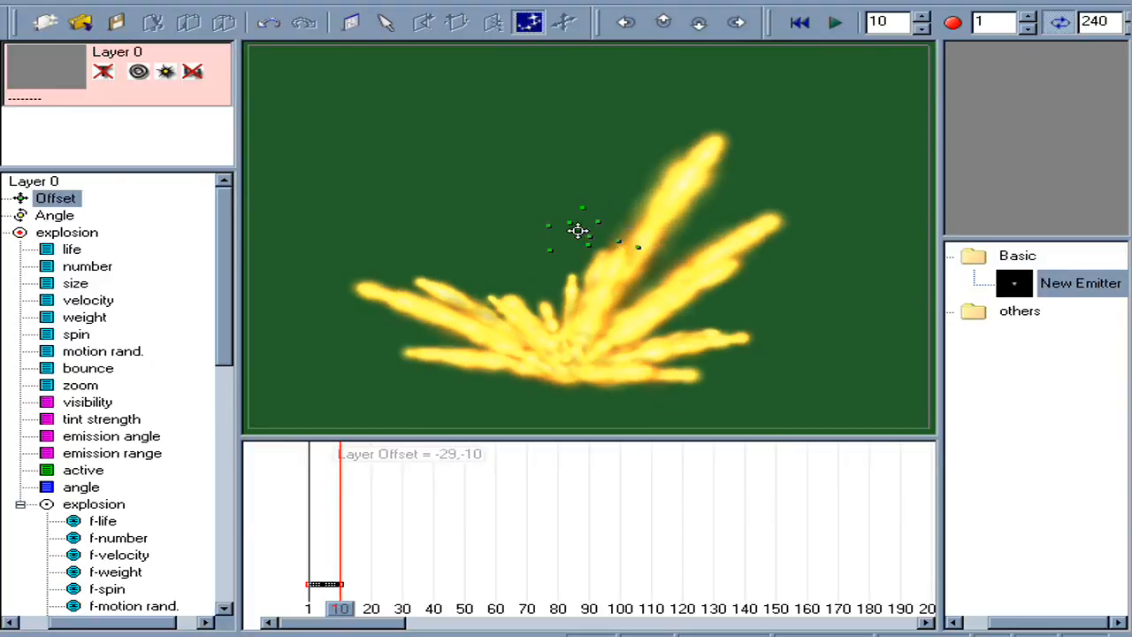
key(Right)
click(596, 211)
key(Right)
click(606, 237)
key(Right)
key(Right)
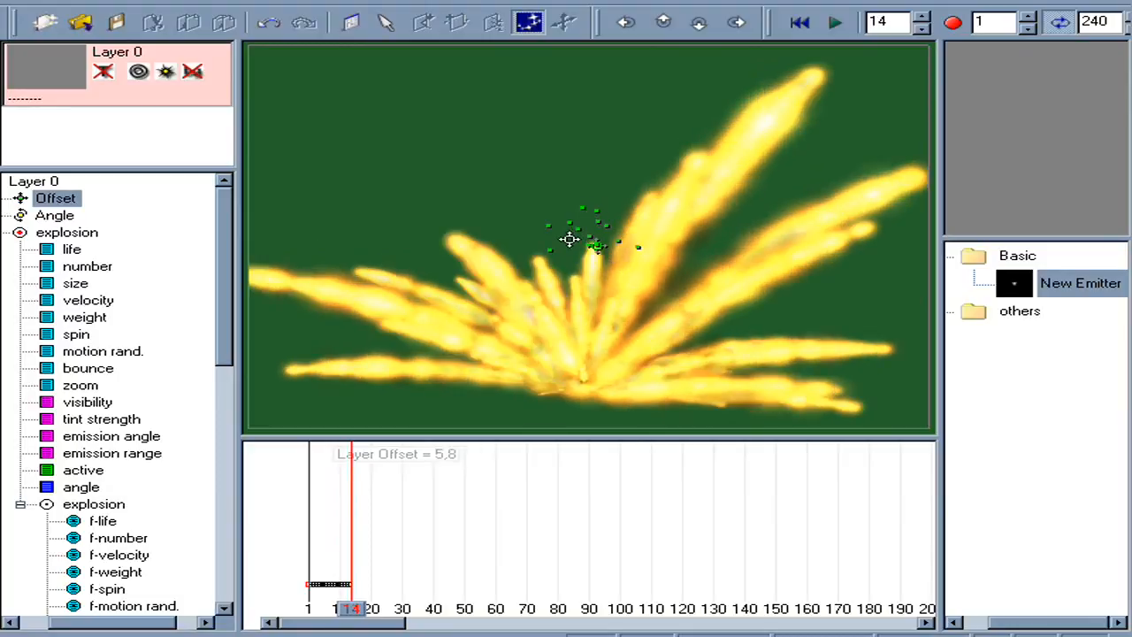
click(570, 239)
key(Right)
click(589, 223)
key(Right)
click(589, 228)
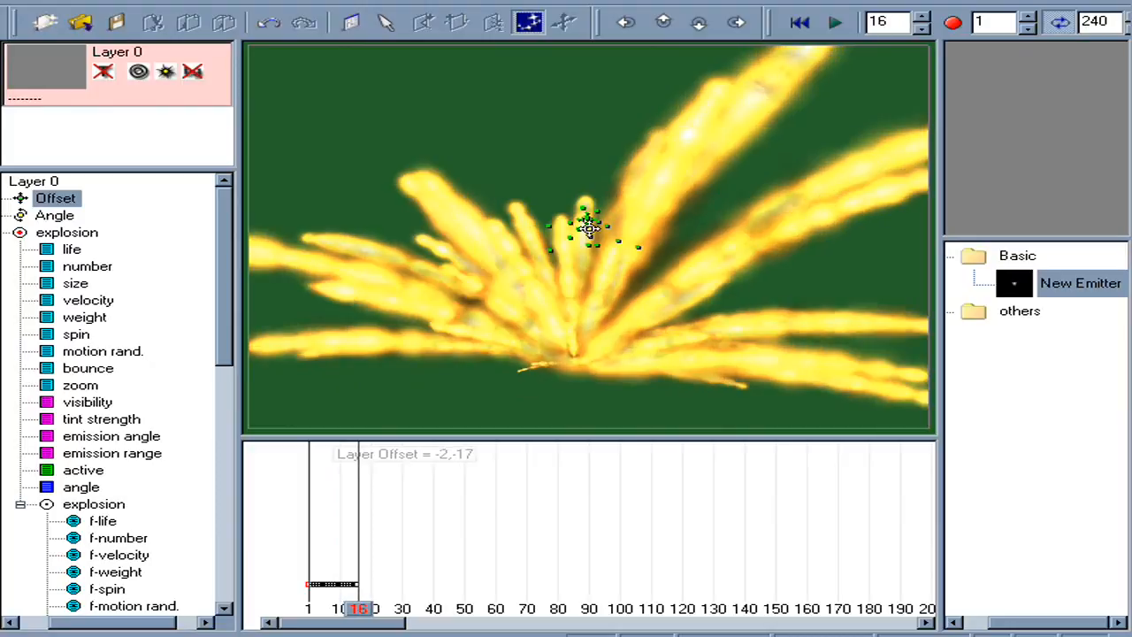
click(800, 22)
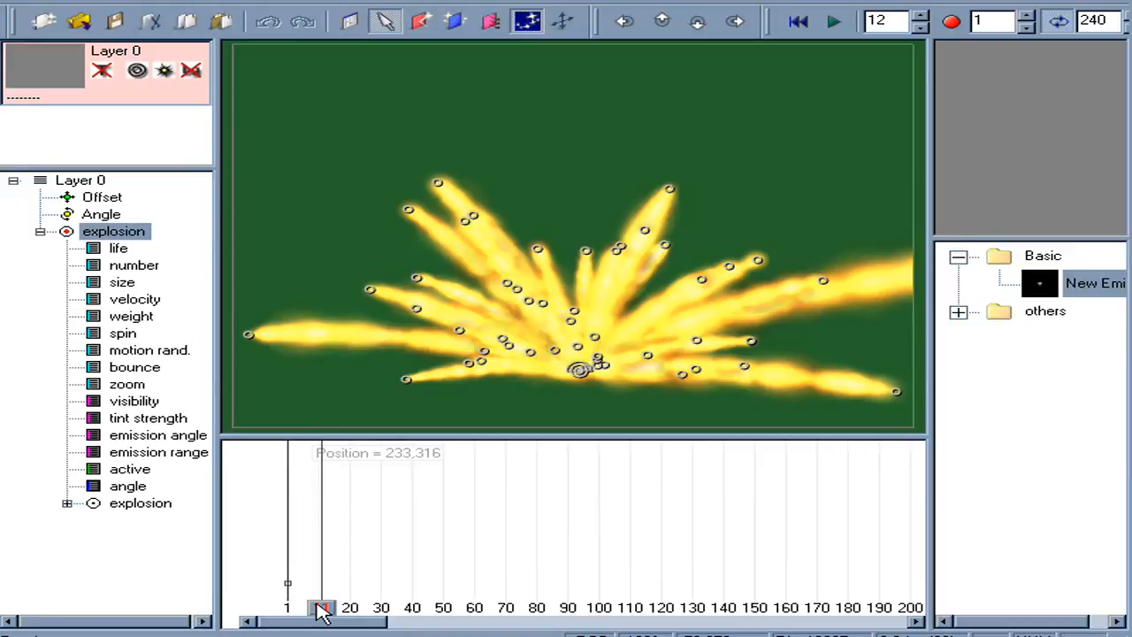
- With the explosion shown at frame 14, narrow the super emitter's emission range to 39 degrees and lower its emission angle
drag(321, 610, 329, 611)
click(177, 453)
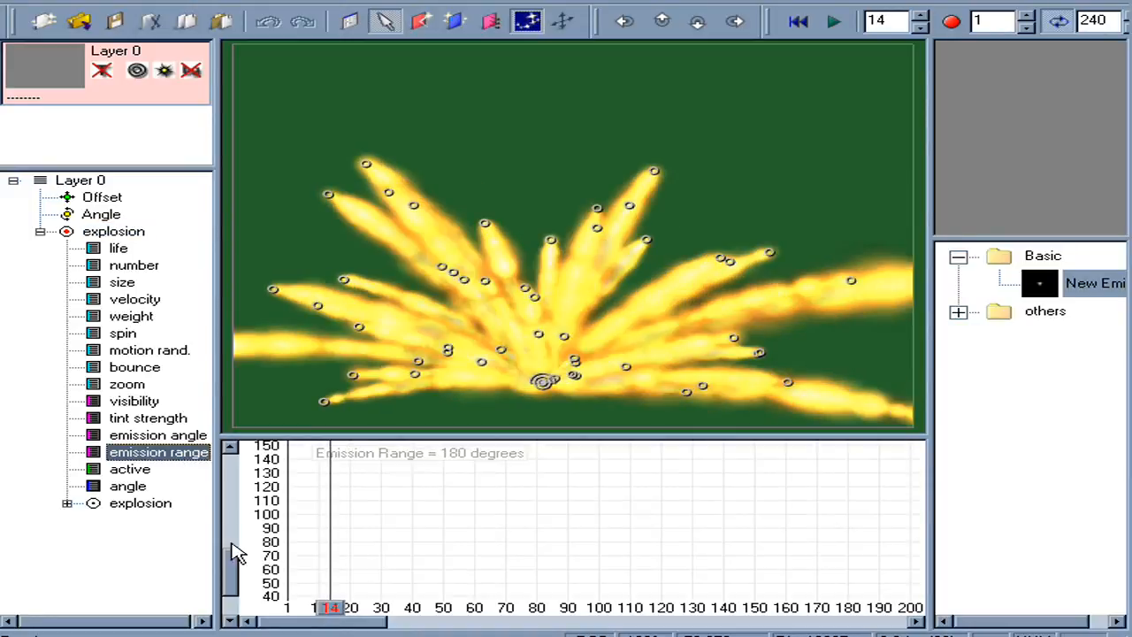
drag(237, 566, 235, 529)
mouse_move(291, 568)
mouse_down()
mouse_move(274, 606)
mouse_move(284, 557)
mouse_up()
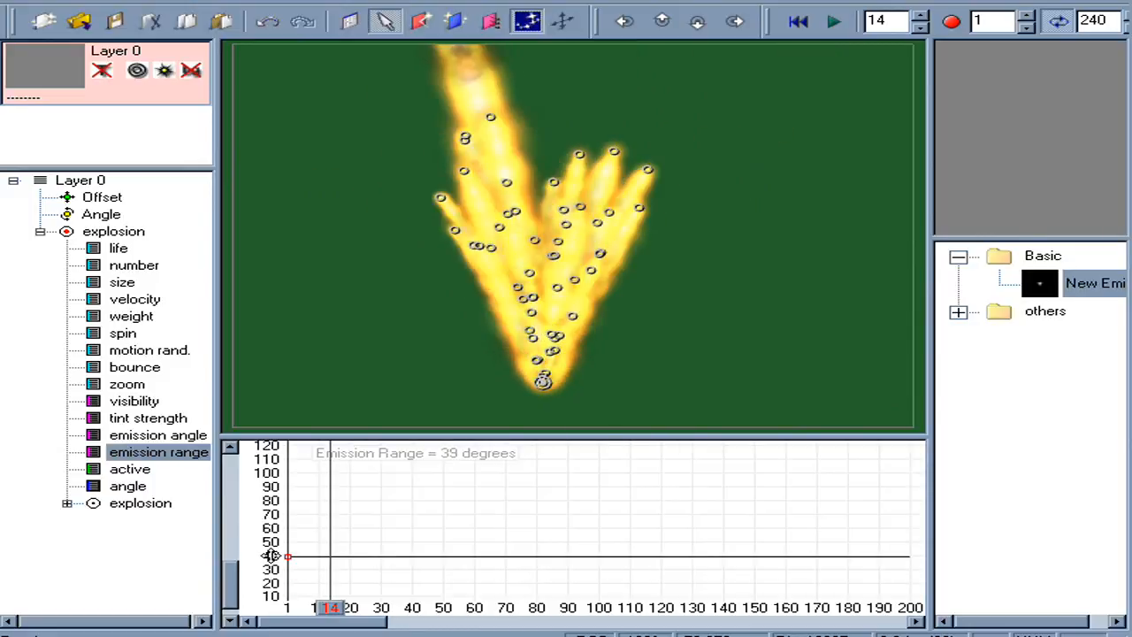
click(192, 435)
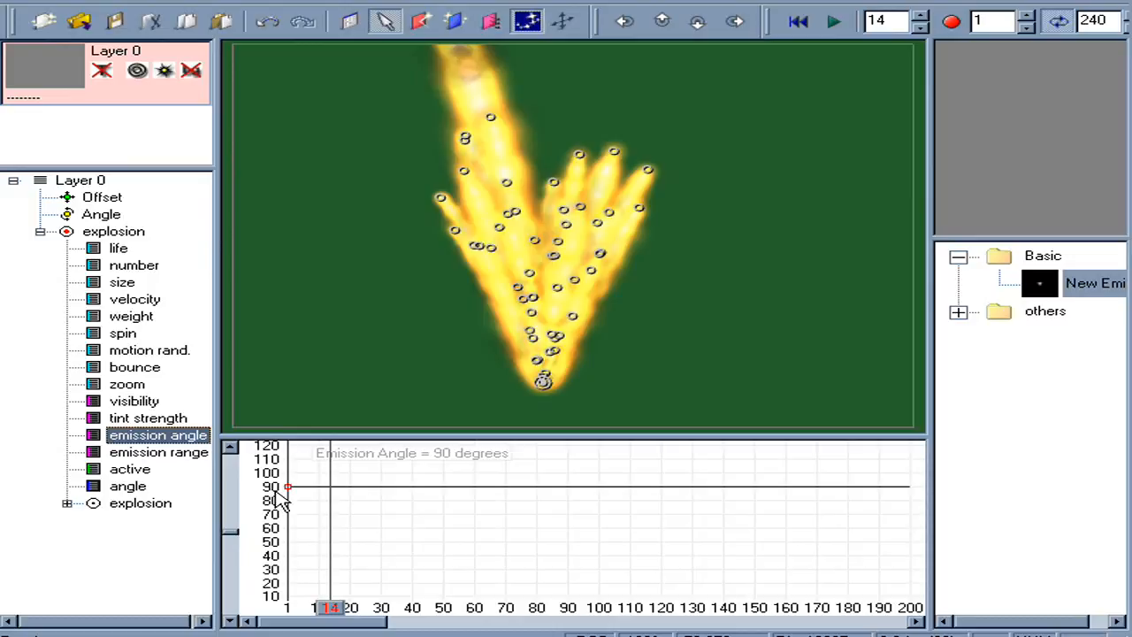
drag(293, 493, 298, 534)
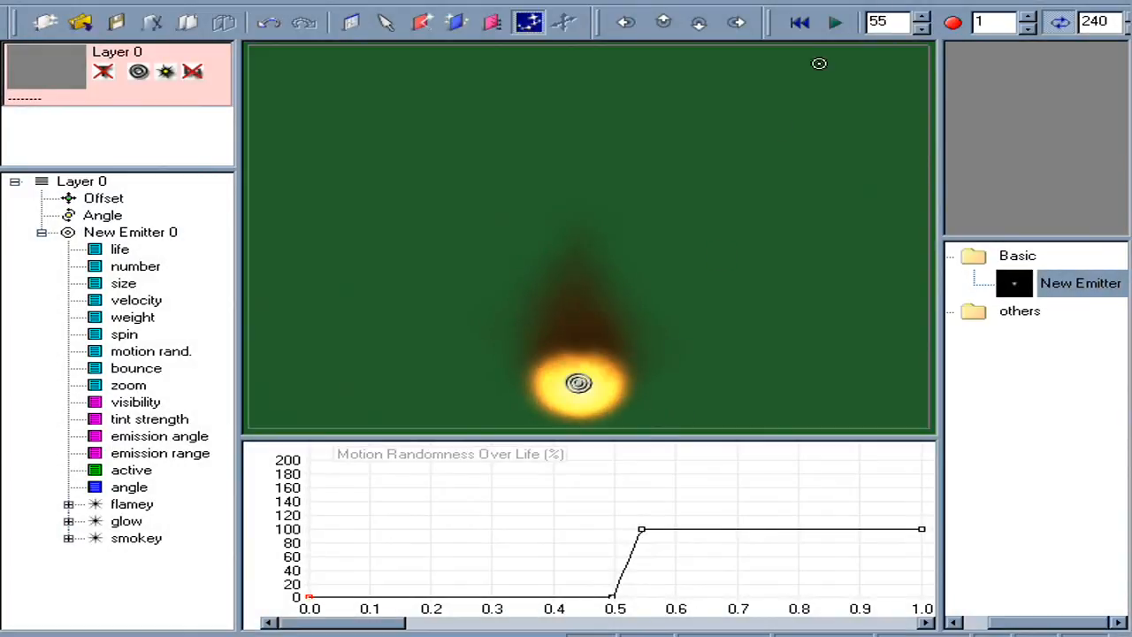
- Return to frame 1 and rename the New Emitter 0 emitter as explosion
click(800, 22)
click(155, 234)
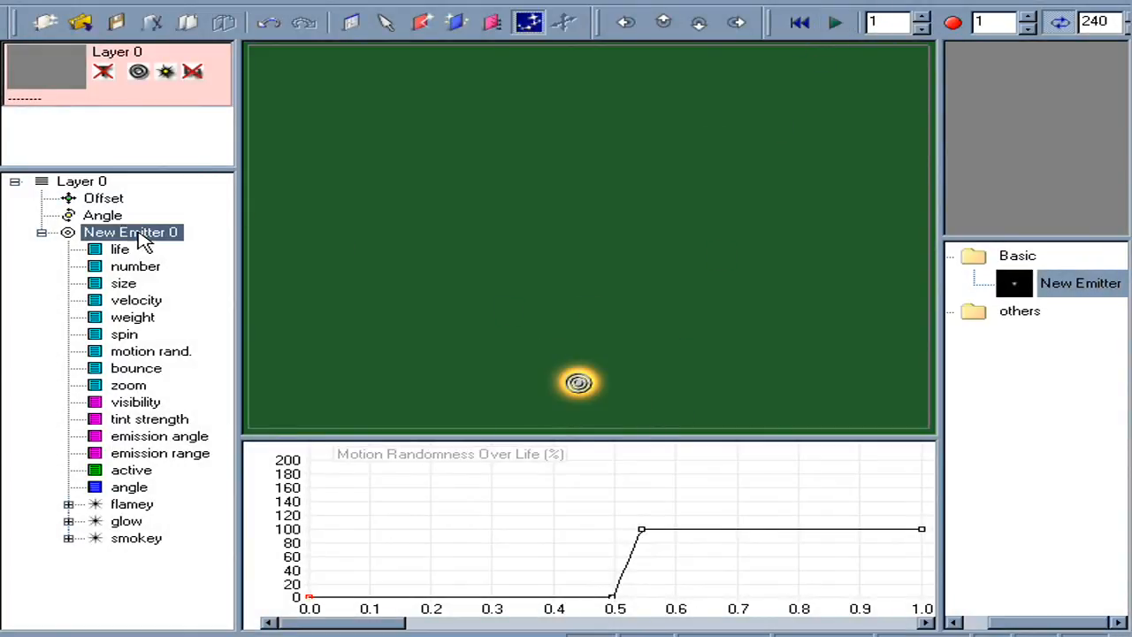
click(166, 235)
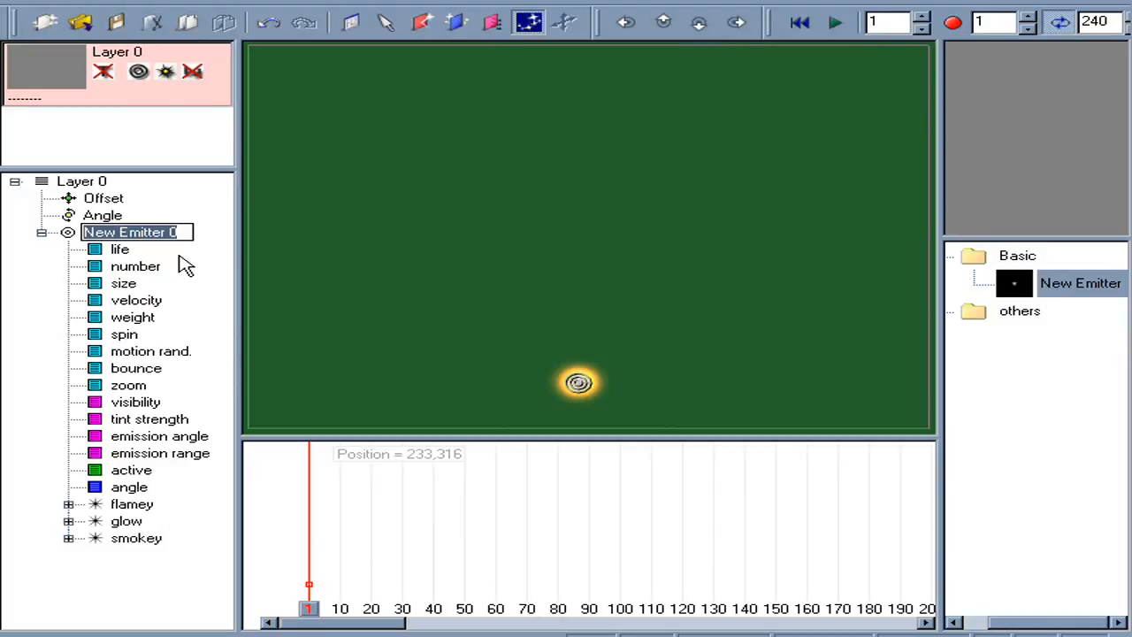
text(explosion)
key(Return)
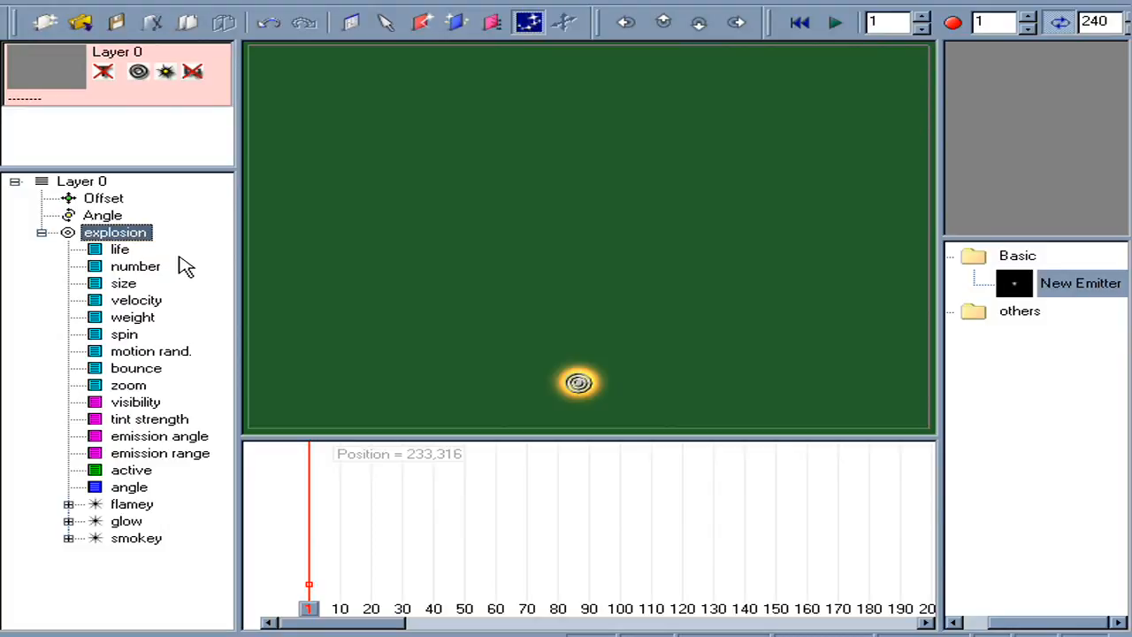
- Convert the explosion emitter into a super emitter and preview the animation
right_click(148, 254)
click(253, 435)
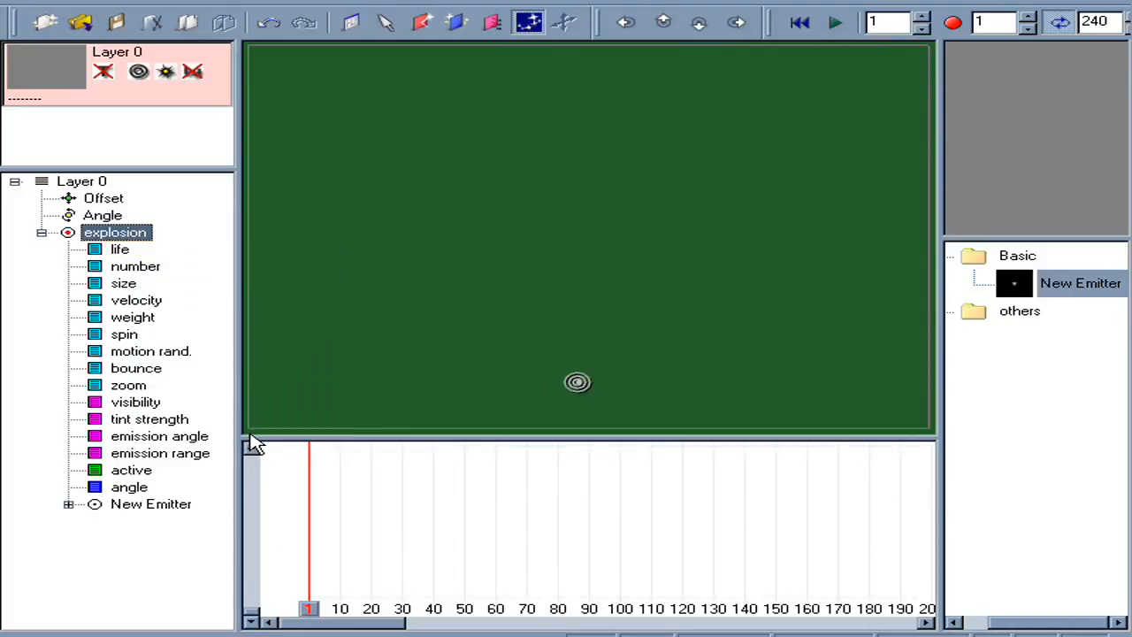
key(space)
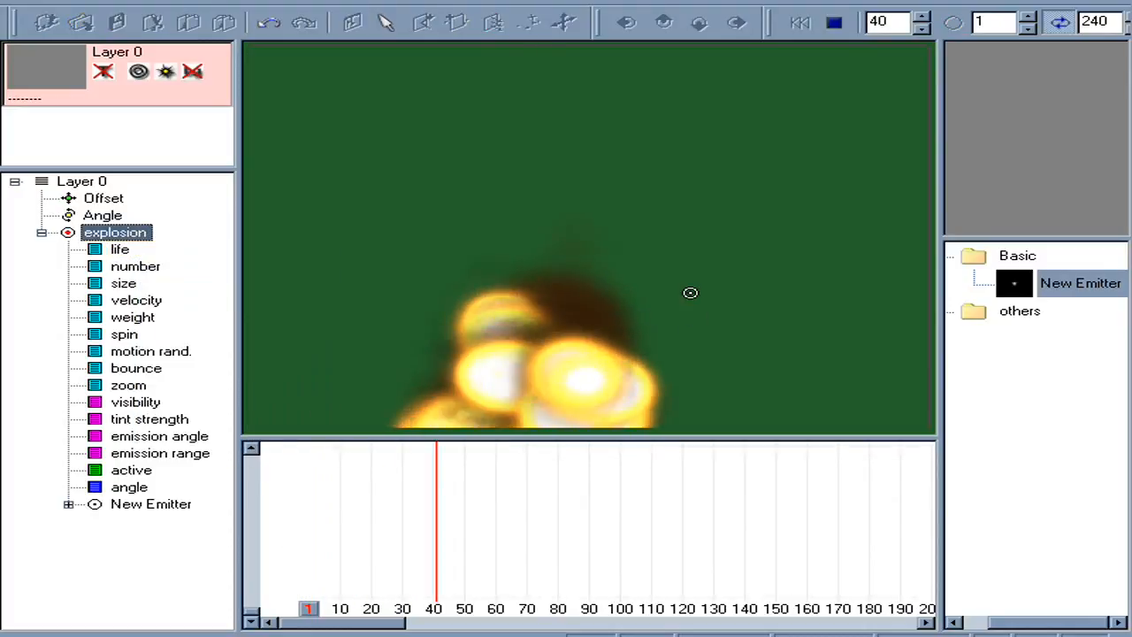
key(space)
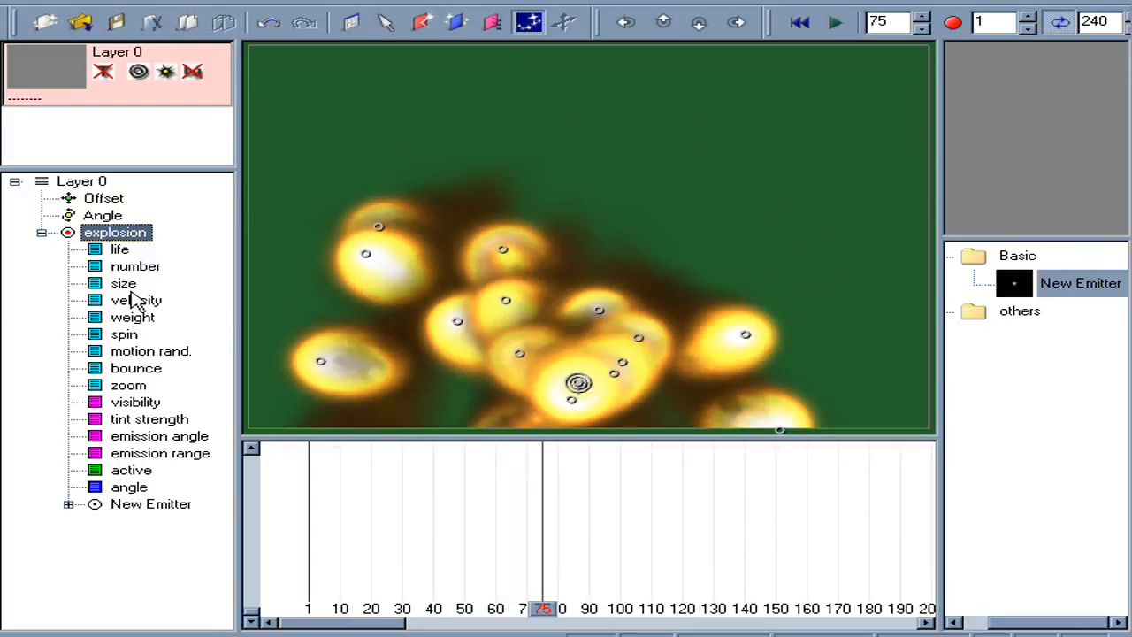
- Set the explosion super emitter's emission range to 180 degrees
click(159, 436)
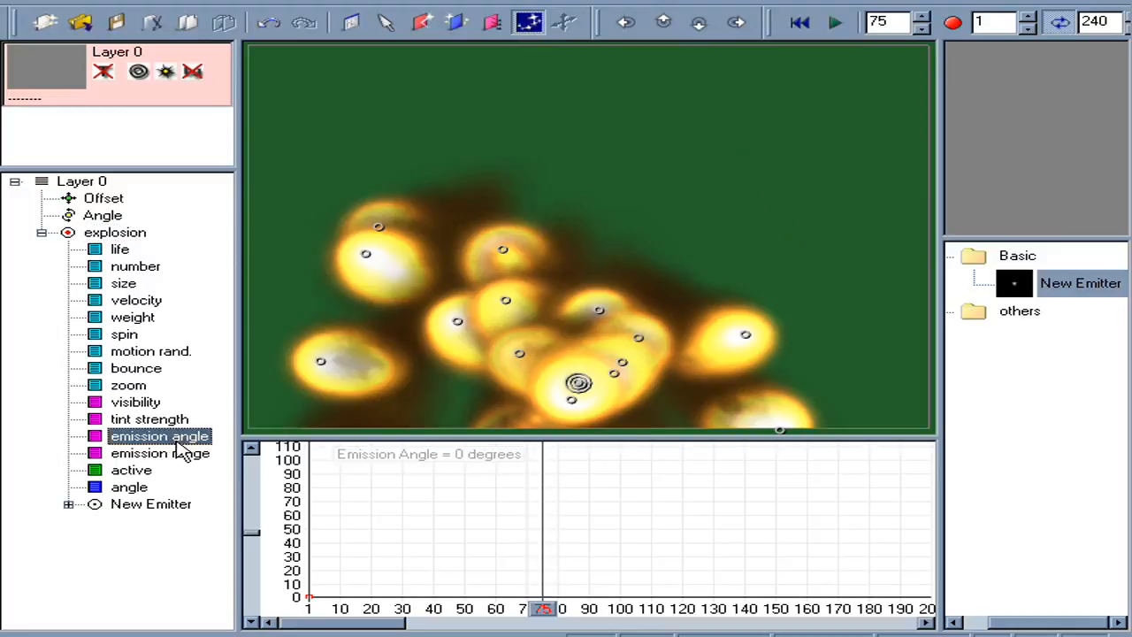
click(183, 454)
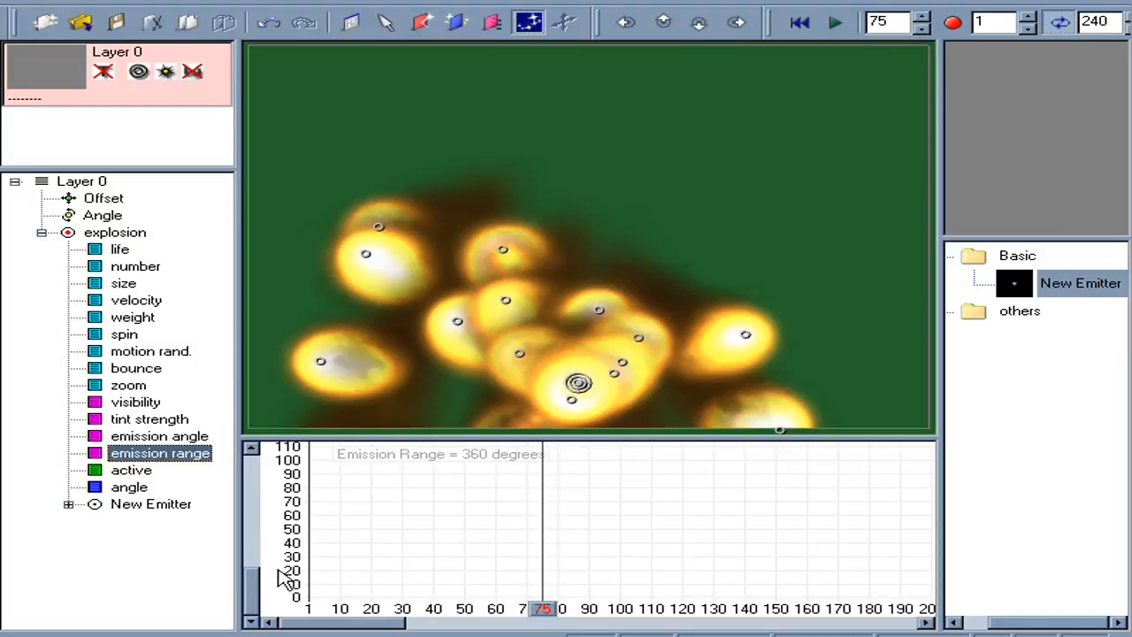
drag(257, 590, 255, 451)
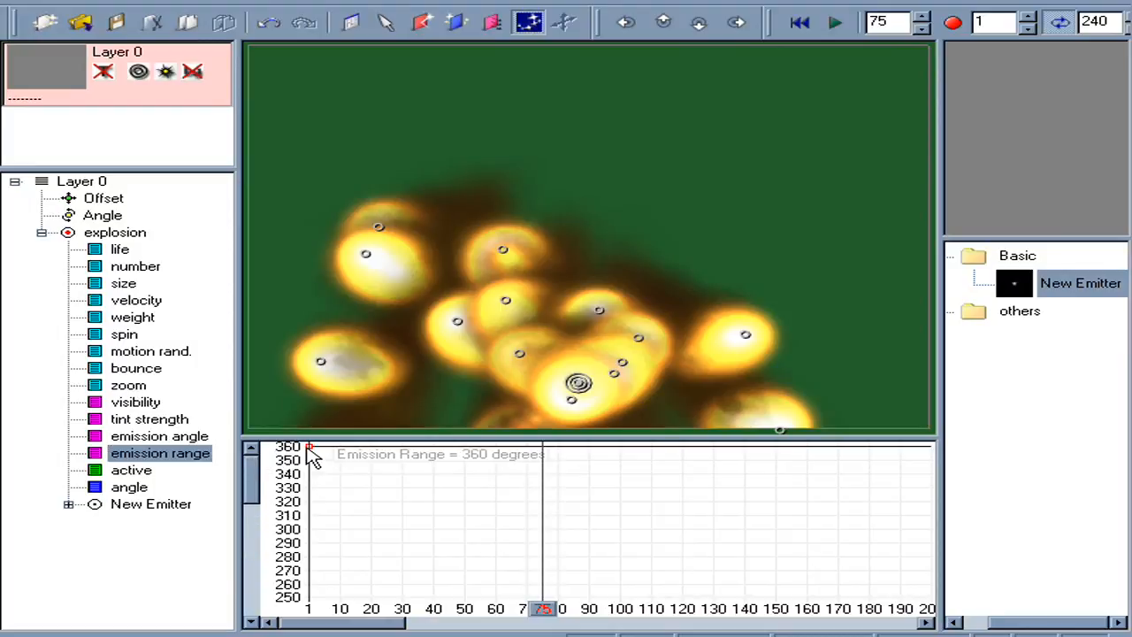
drag(296, 571, 306, 598)
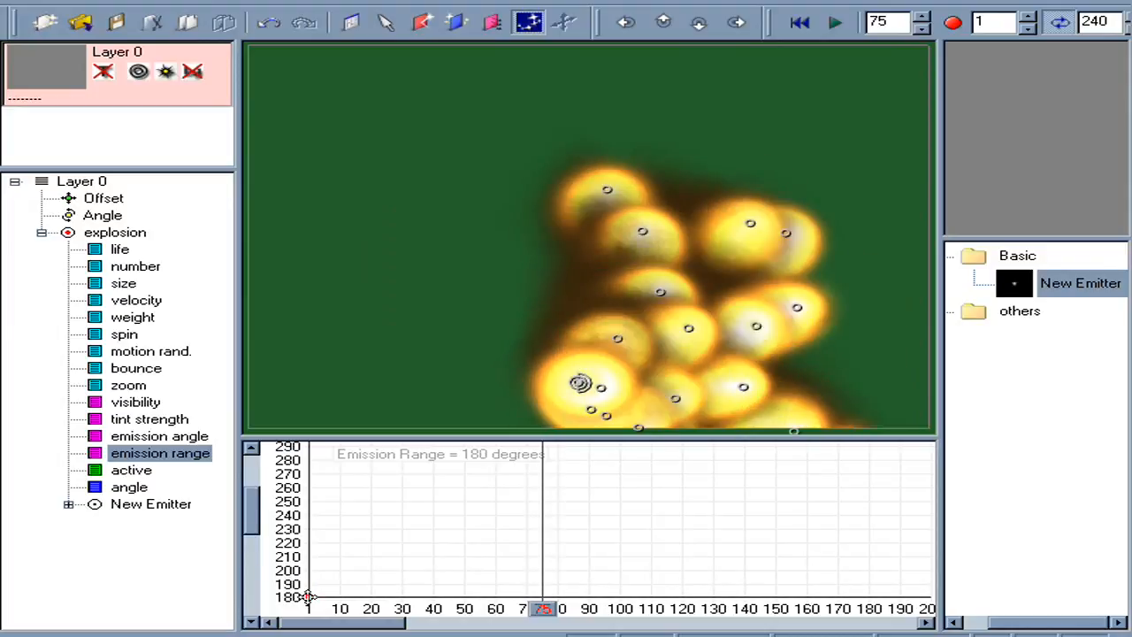
- Set the super emitter's emission angle to 90 degrees at frame 1 and preview the animation
click(173, 437)
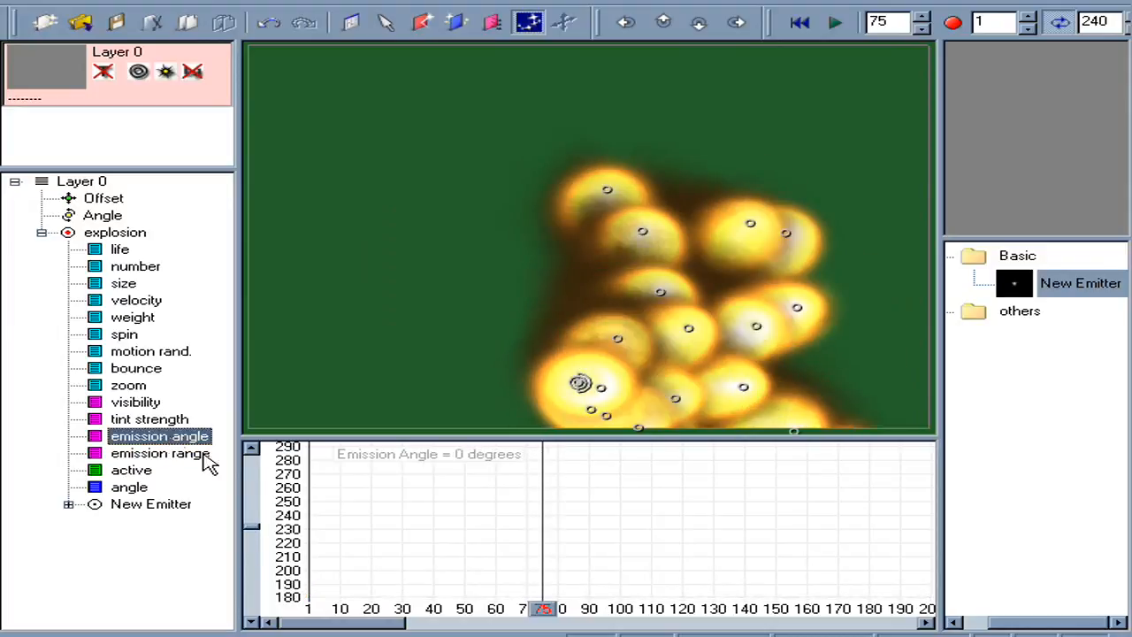
click(311, 609)
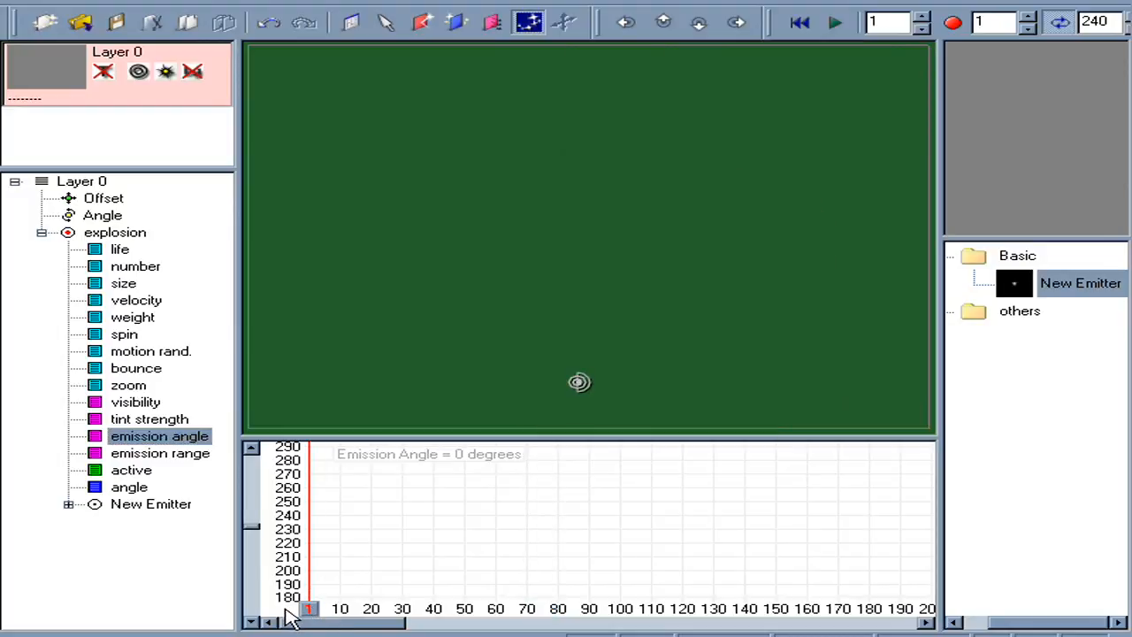
double_click(292, 612)
text(90)
key(Return)
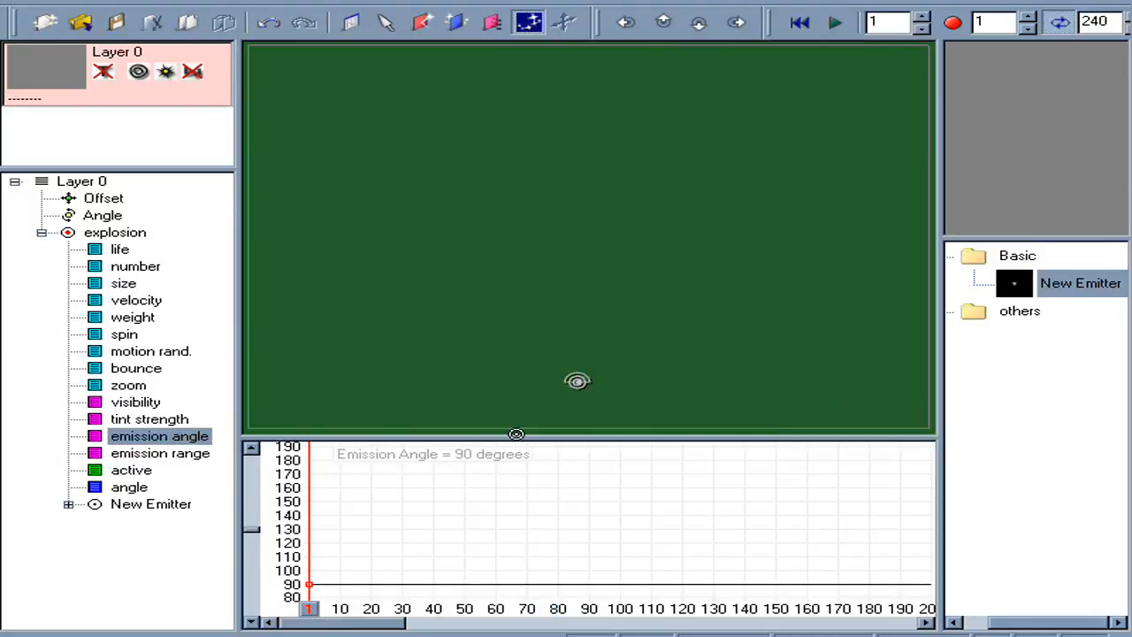
key(space)
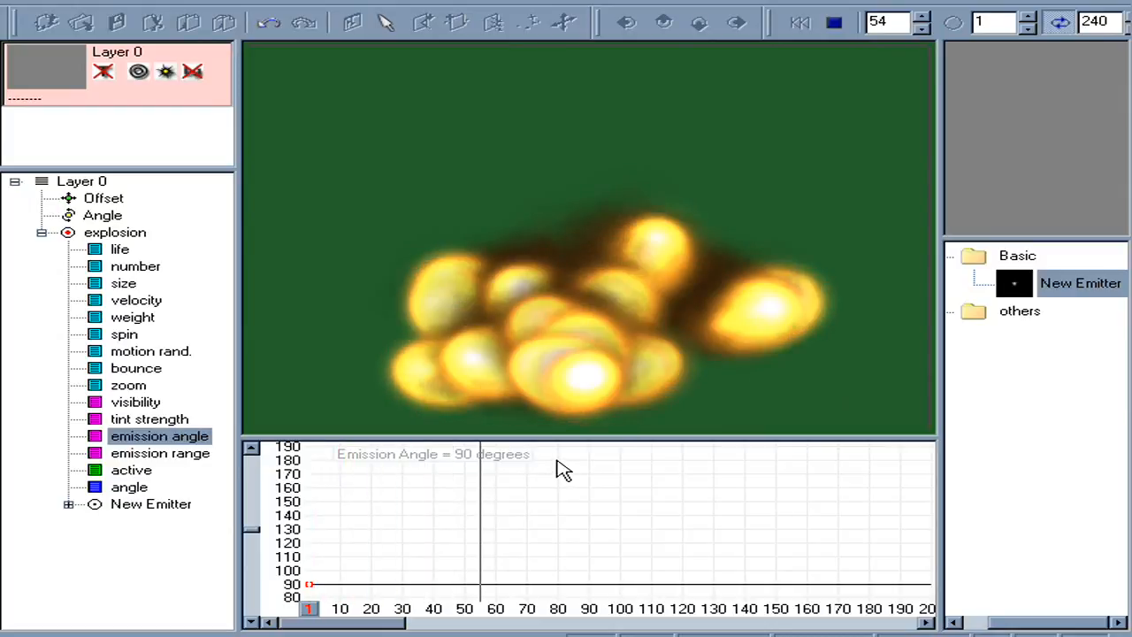
key(space)
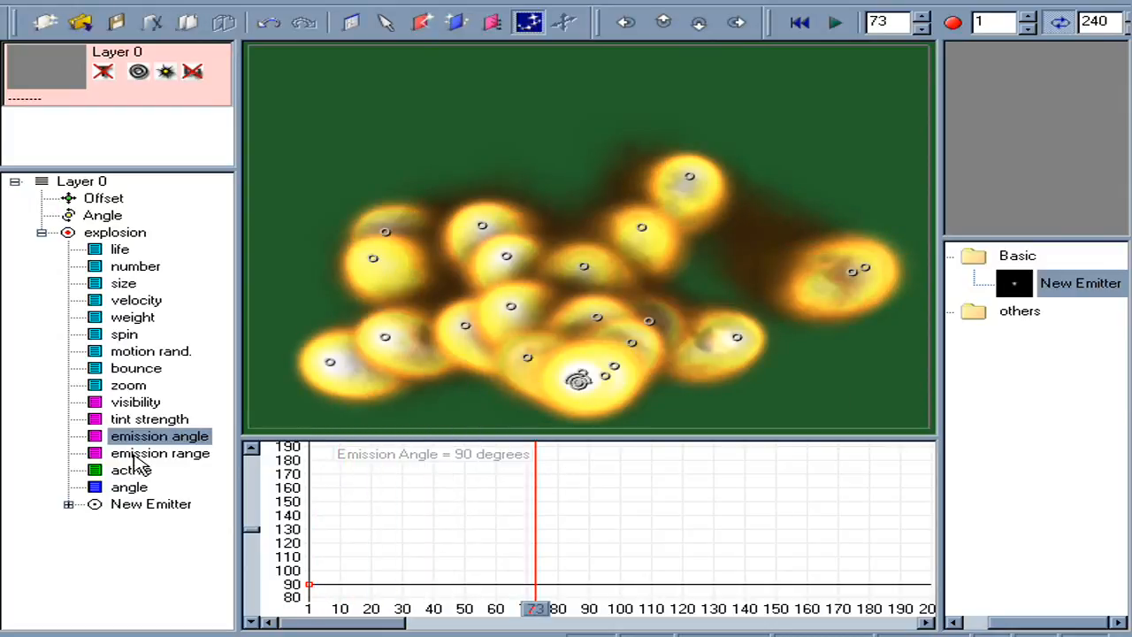
- Rename the New Emitter nested inside the explosion super emitter as explosion
click(163, 509)
click(168, 511)
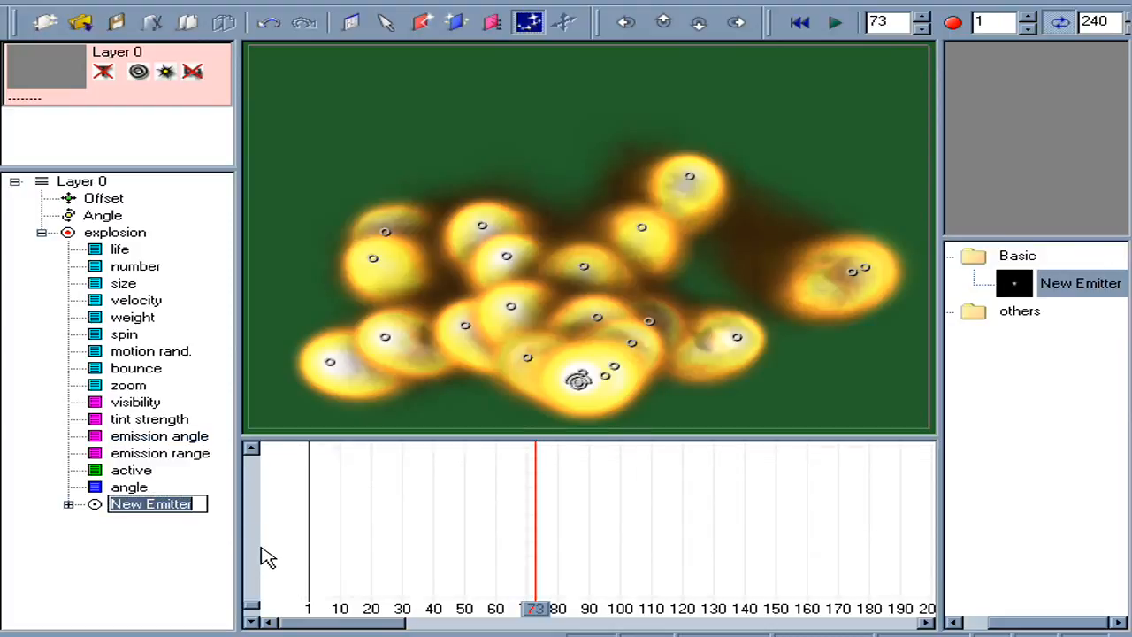
text(ex)
text(plo)
key(BackSpace)
text(los)
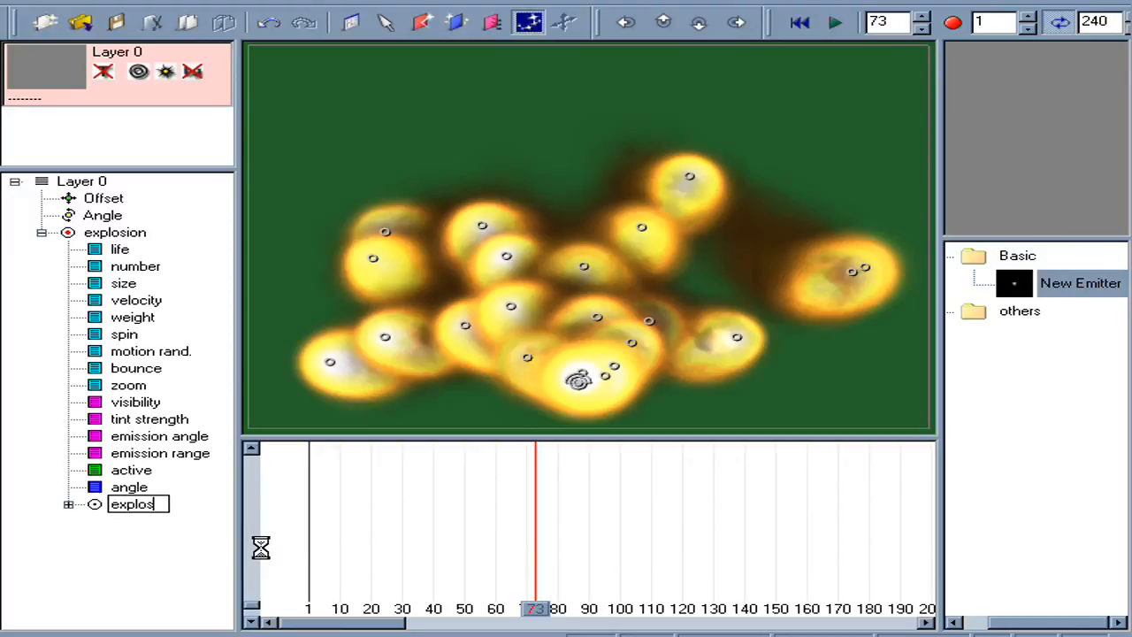
key(Return)
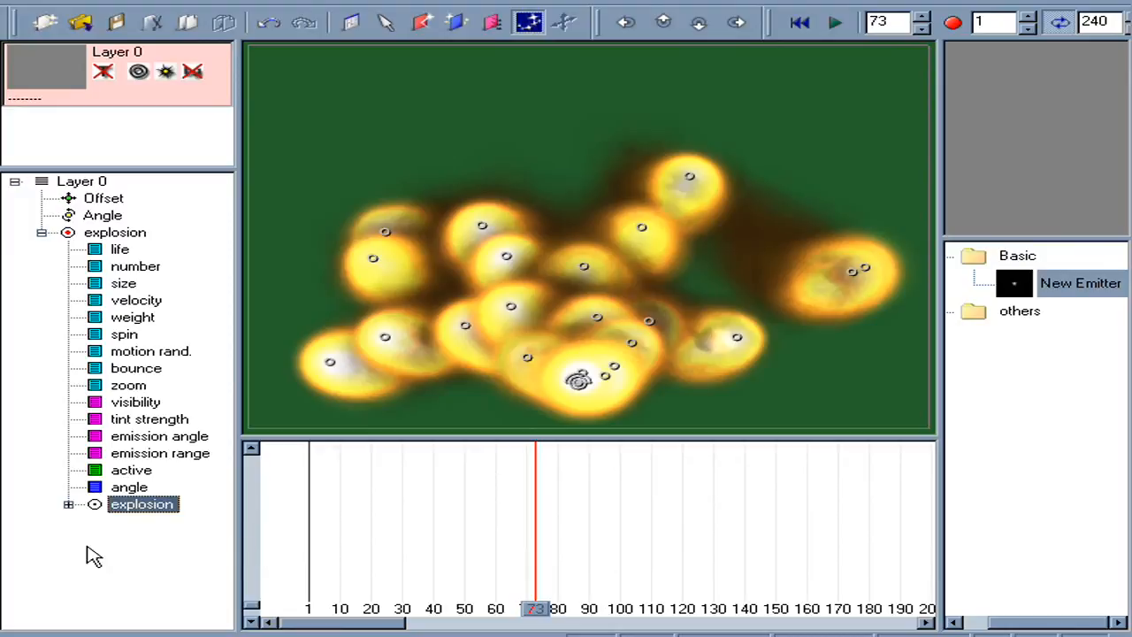
- Expand the nested explosion emitter's properties and set its f-life to 50
click(70, 504)
drag(78, 623, 125, 624)
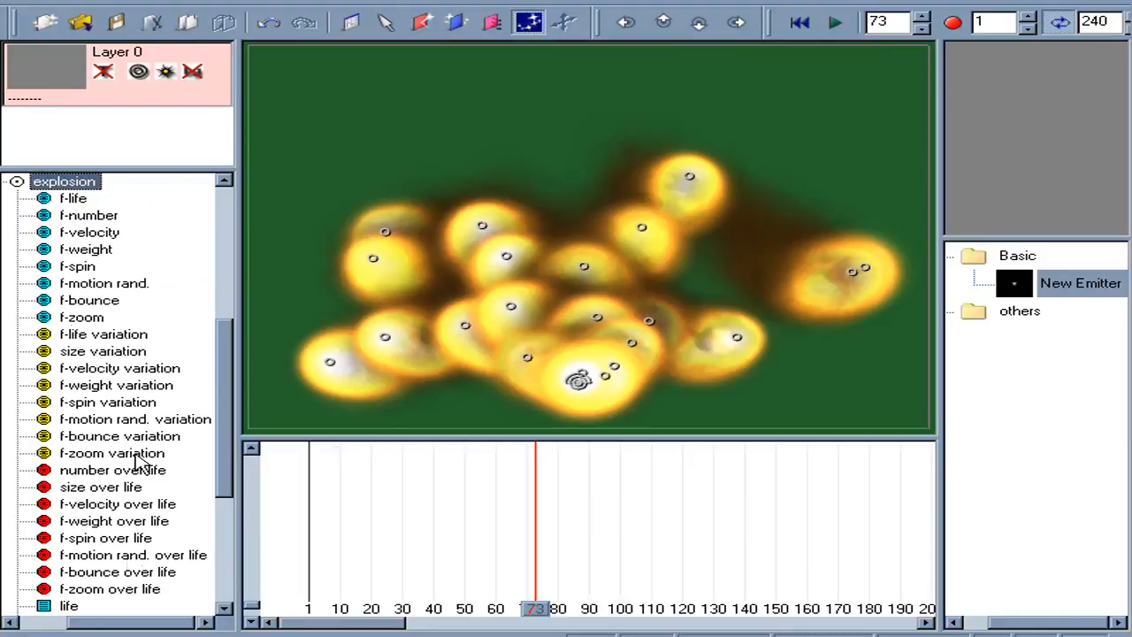
click(72, 200)
drag(252, 604, 251, 623)
drag(311, 467, 303, 528)
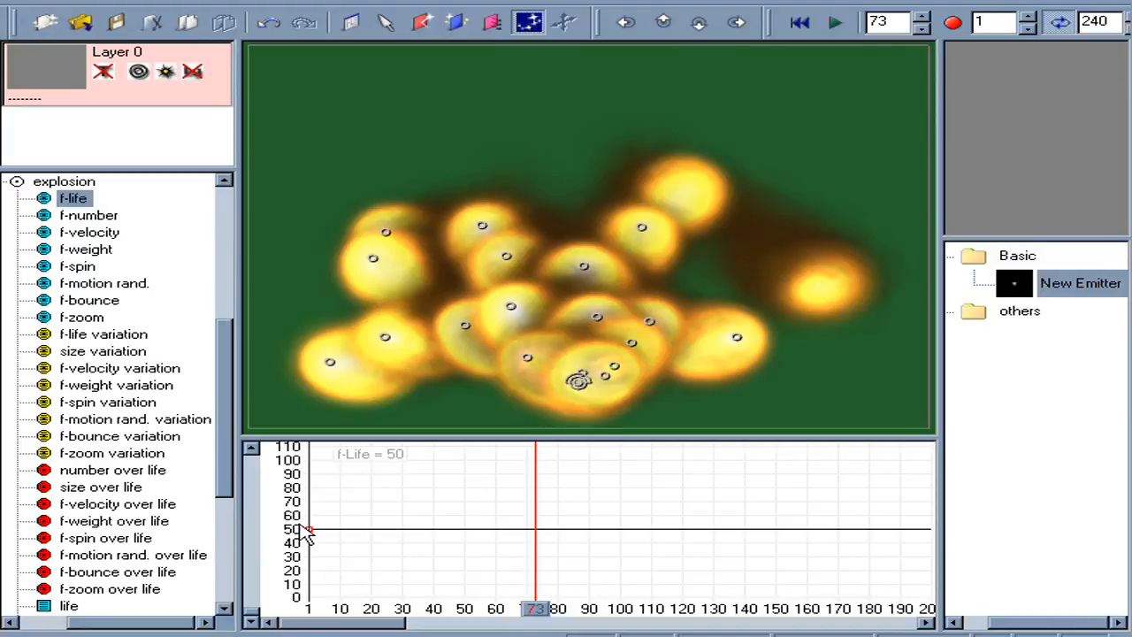
- Set the nested explosion emitter's f-velocity to 750 at frame 1 and preview the animation
click(92, 232)
drag(355, 612, 290, 618)
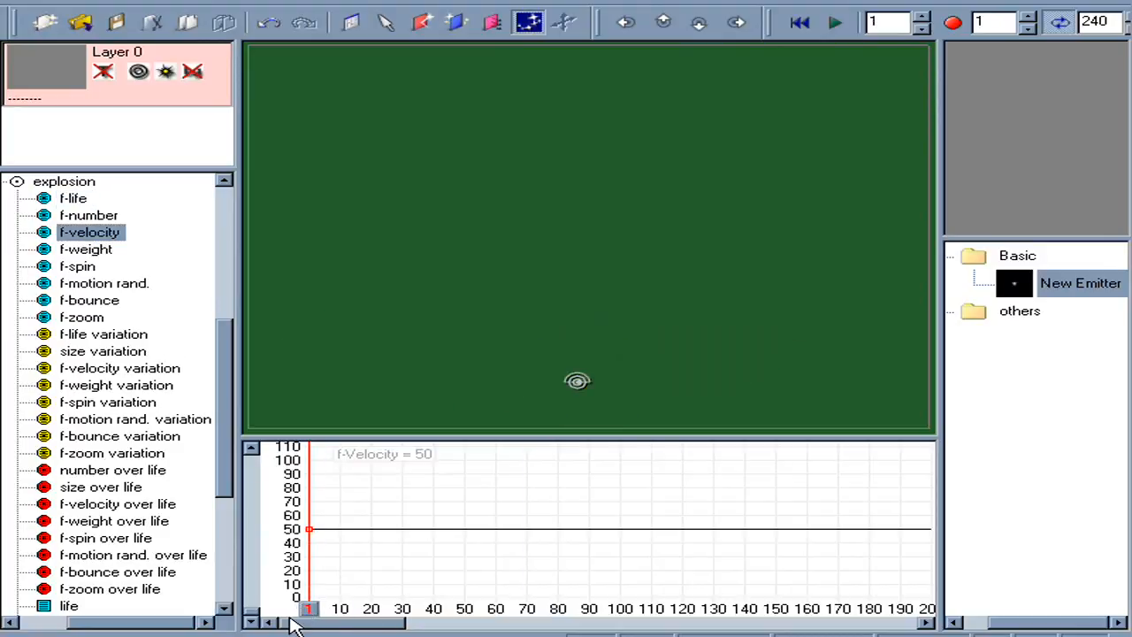
double_click(292, 575)
text(75)
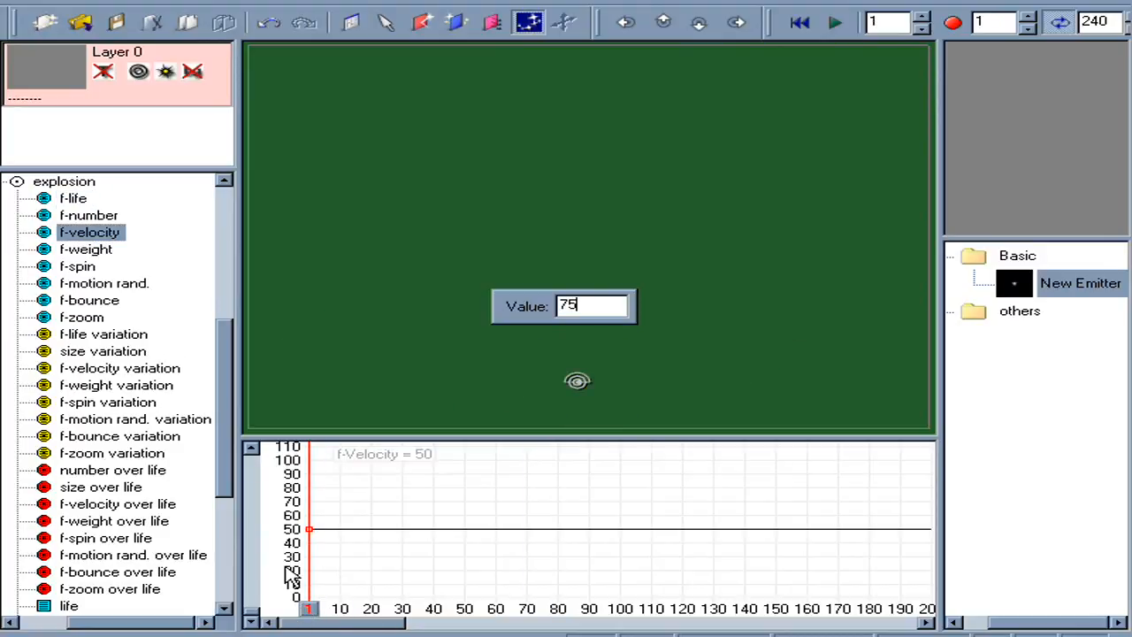
text(0)
key(Return)
key(space)
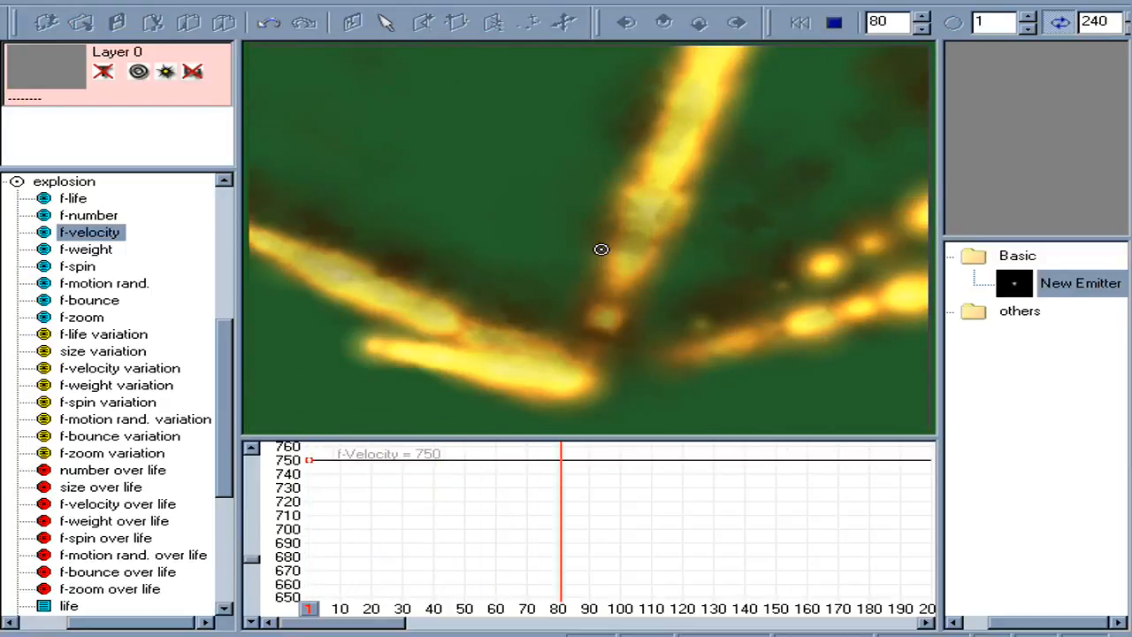
key(space)
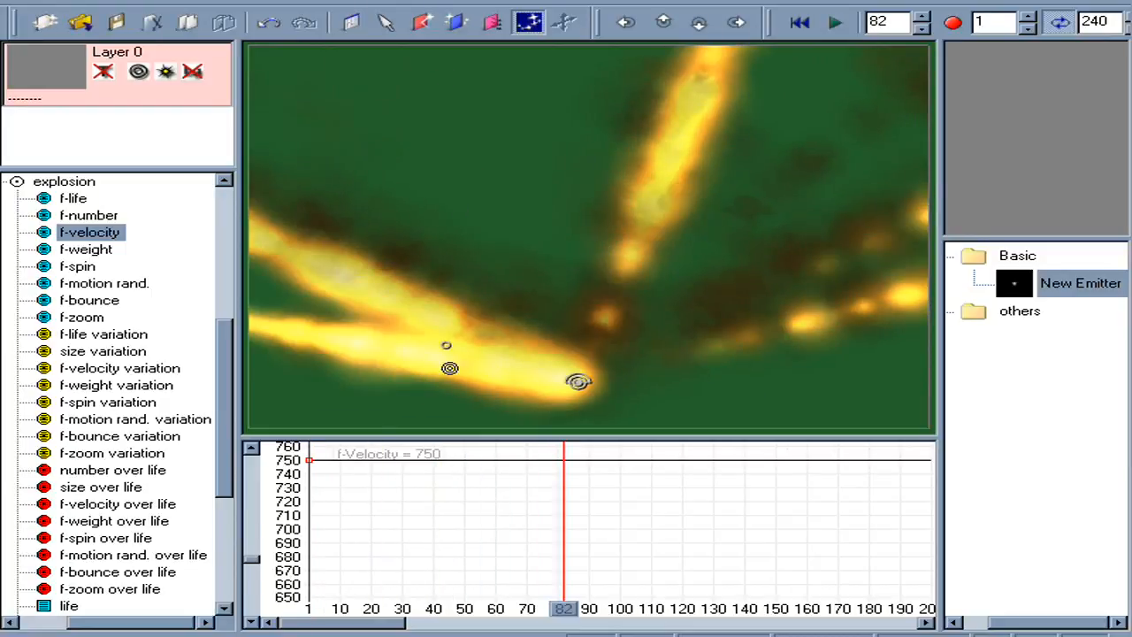
- Set the nested explosion emitter's f-weight to 2000 at frame 1 and play the animation to check the trails
click(86, 249)
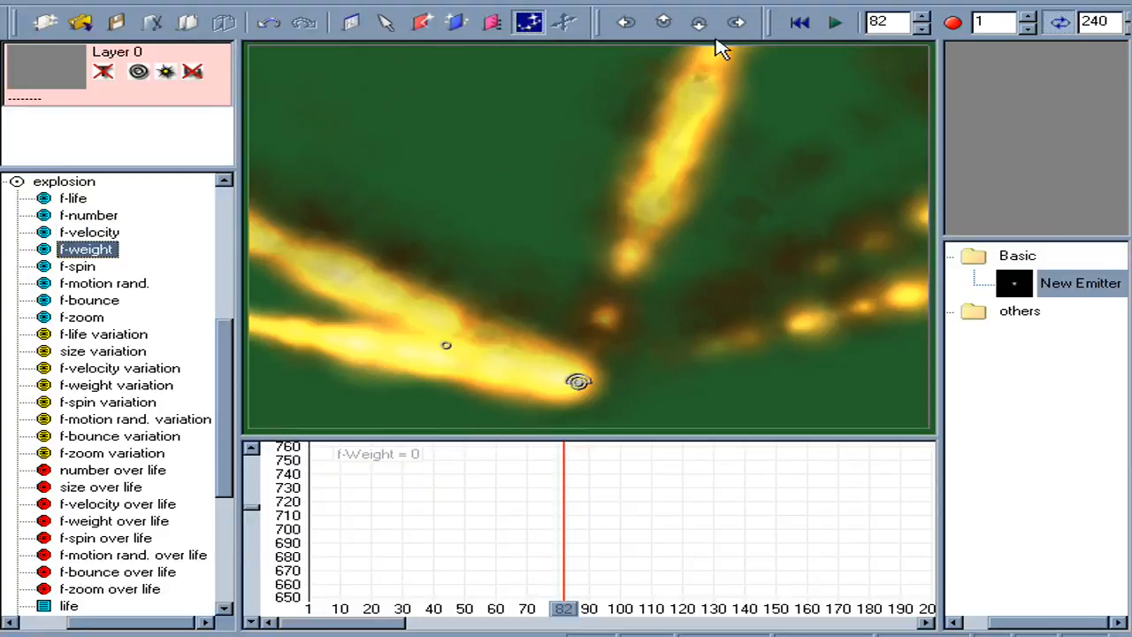
click(799, 23)
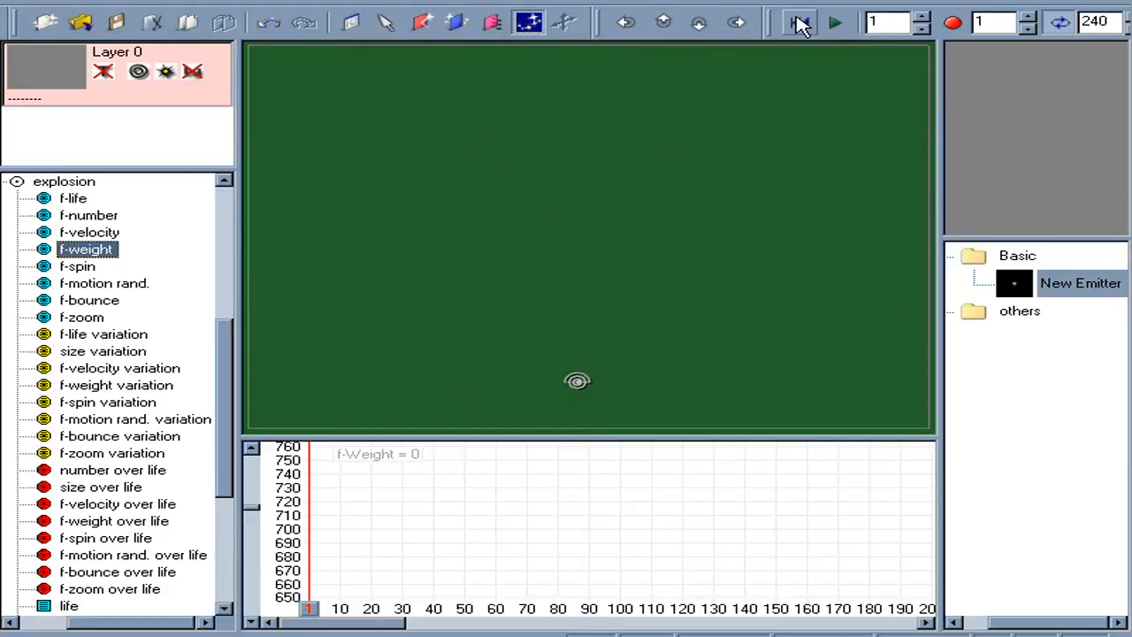
key(Return)
key(Return)
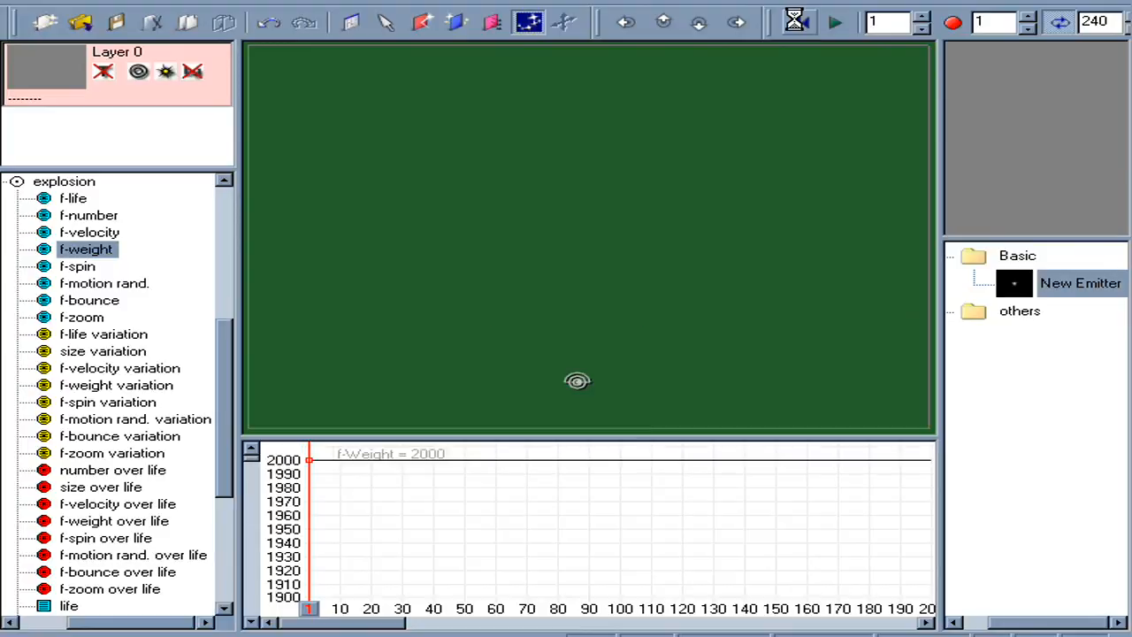
click(835, 23)
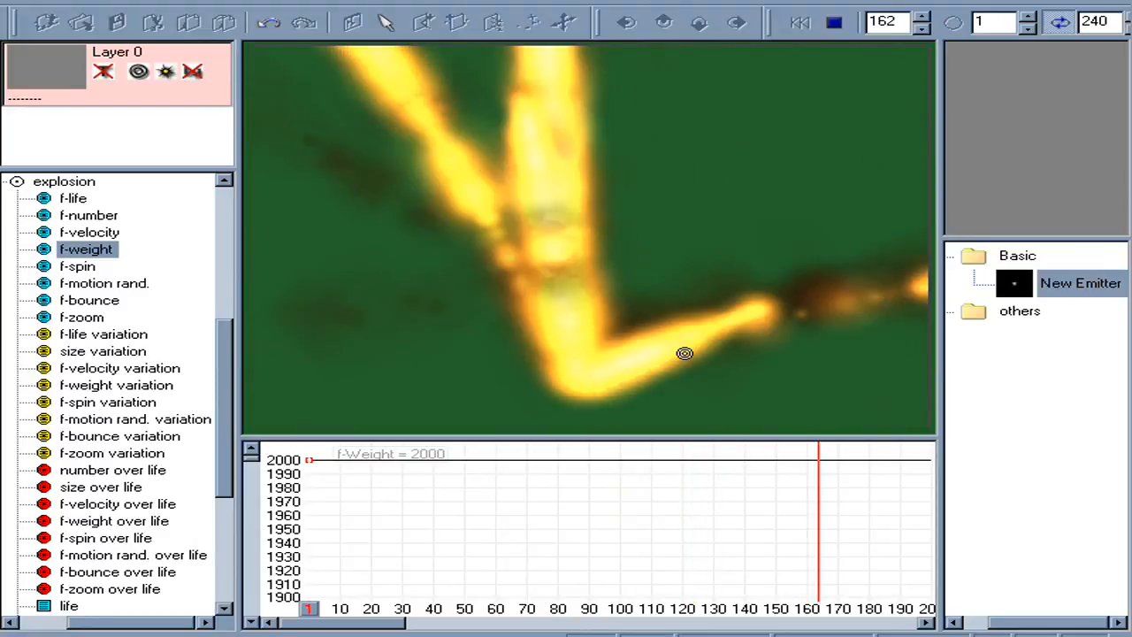
key(space)
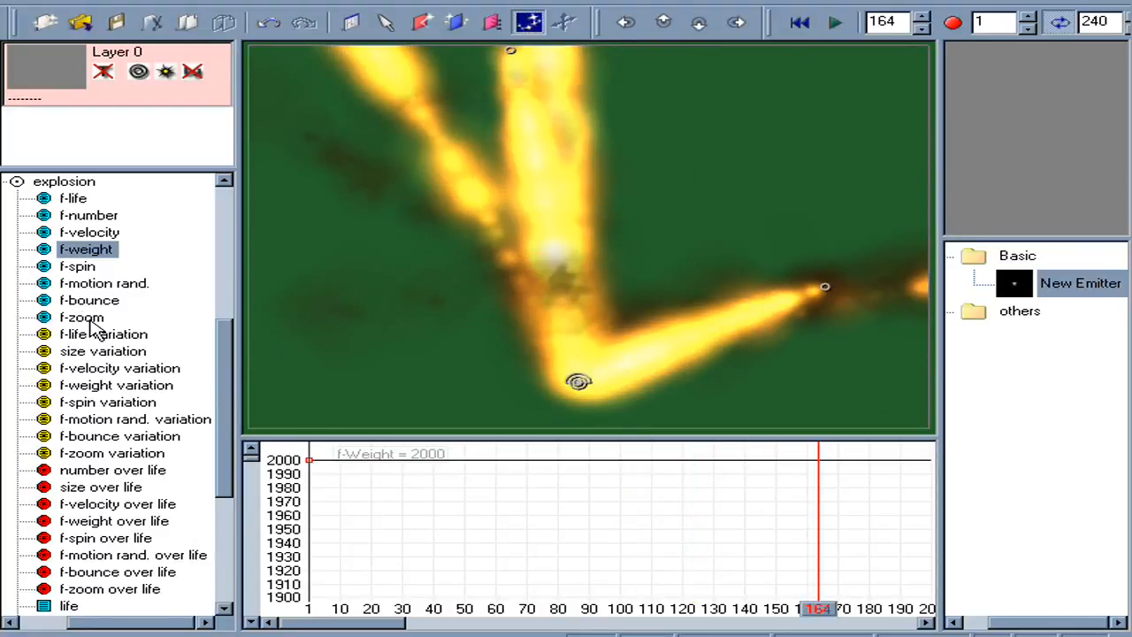
- Set the f-life variation to 99 and the f-velocity variation to 11 for the nested explosion emitter
click(101, 335)
drag(252, 460, 309, 461)
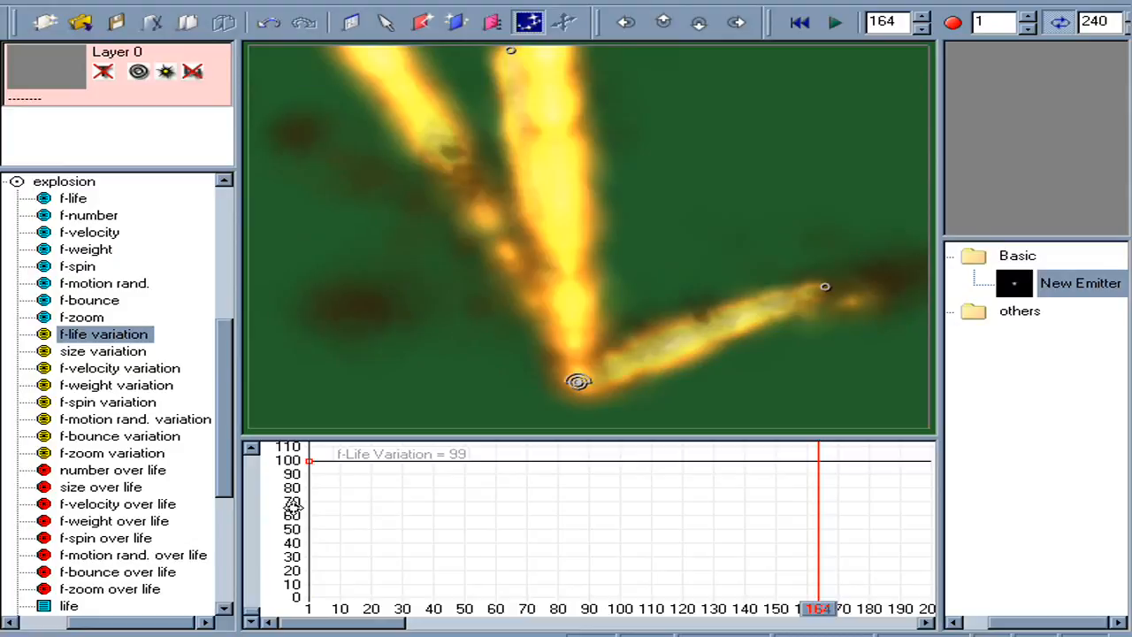
click(141, 370)
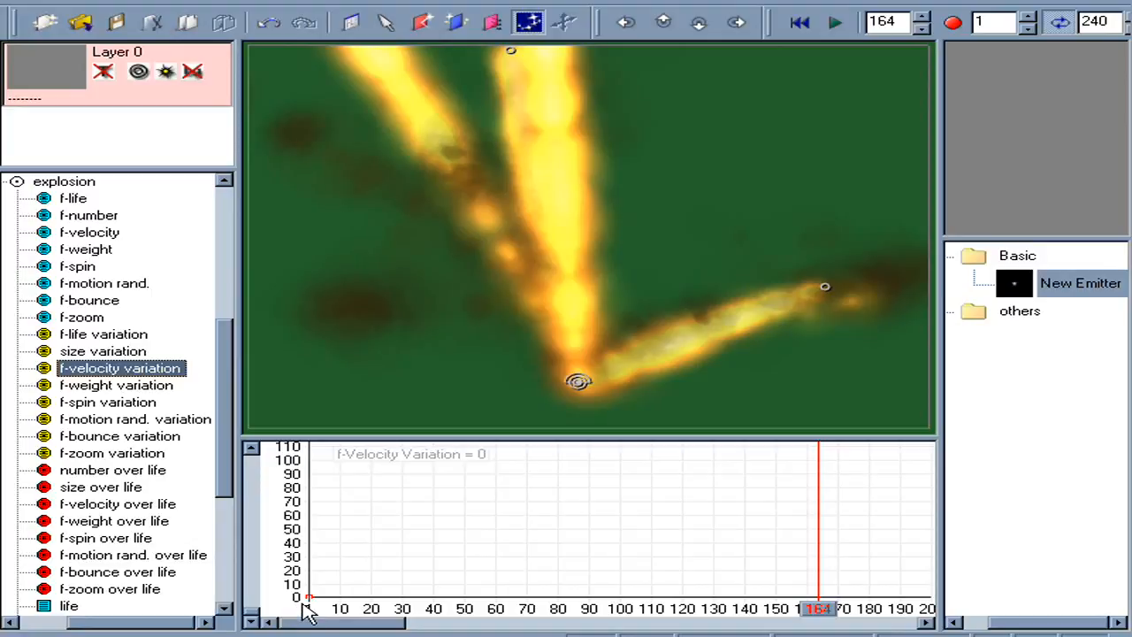
drag(308, 598, 300, 581)
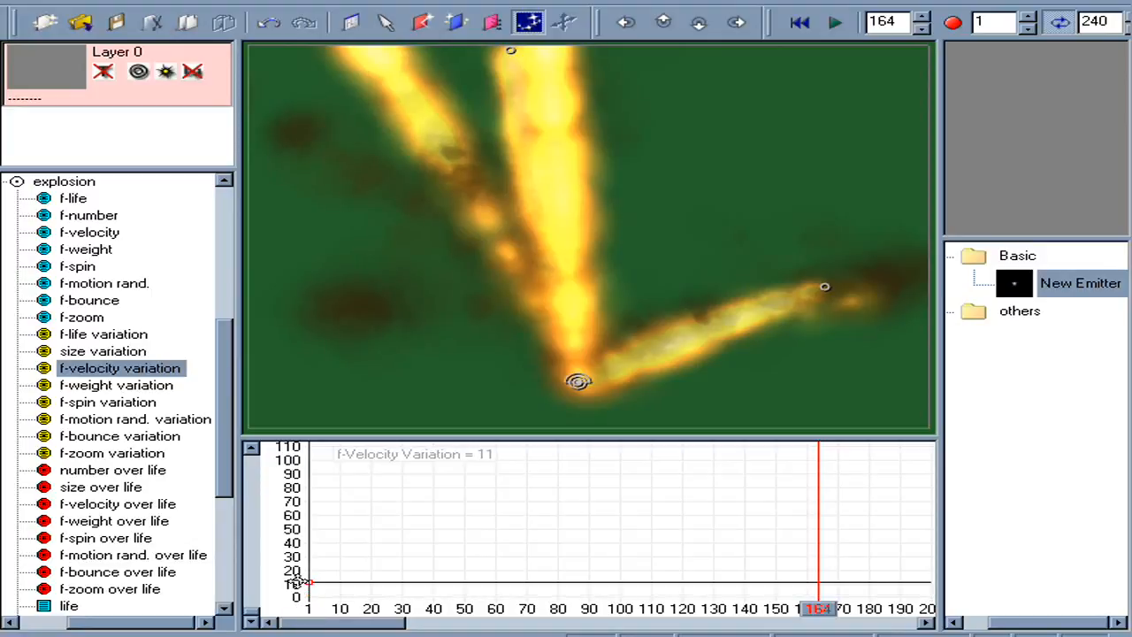
- Set the nested explosion emitter's f-weight variation to 10
click(155, 386)
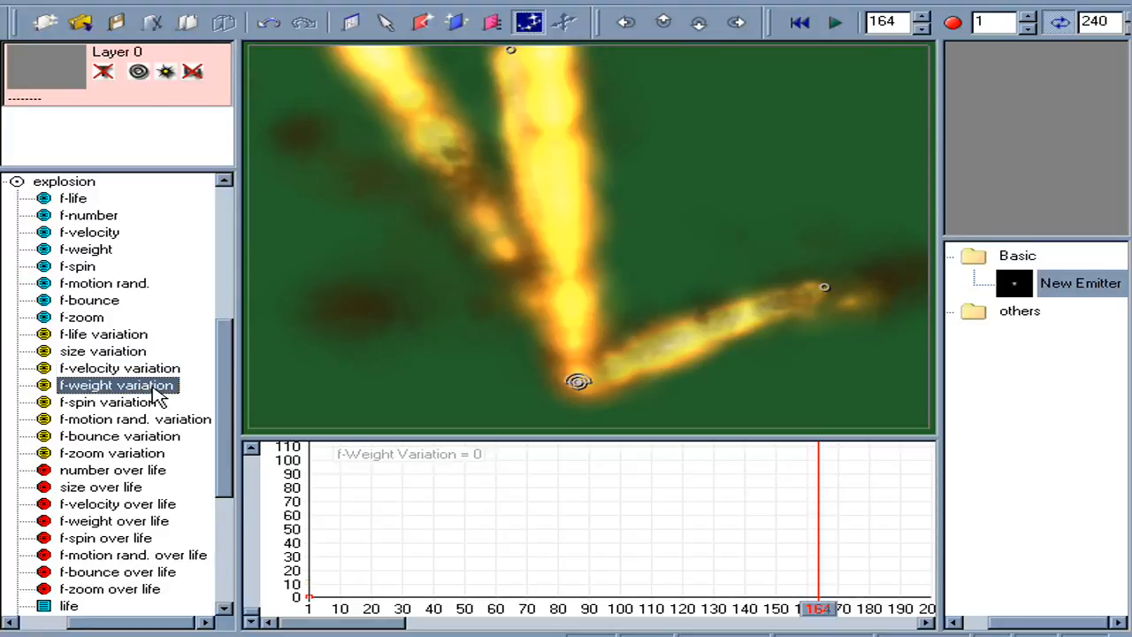
click(309, 599)
drag(305, 583, 305, 583)
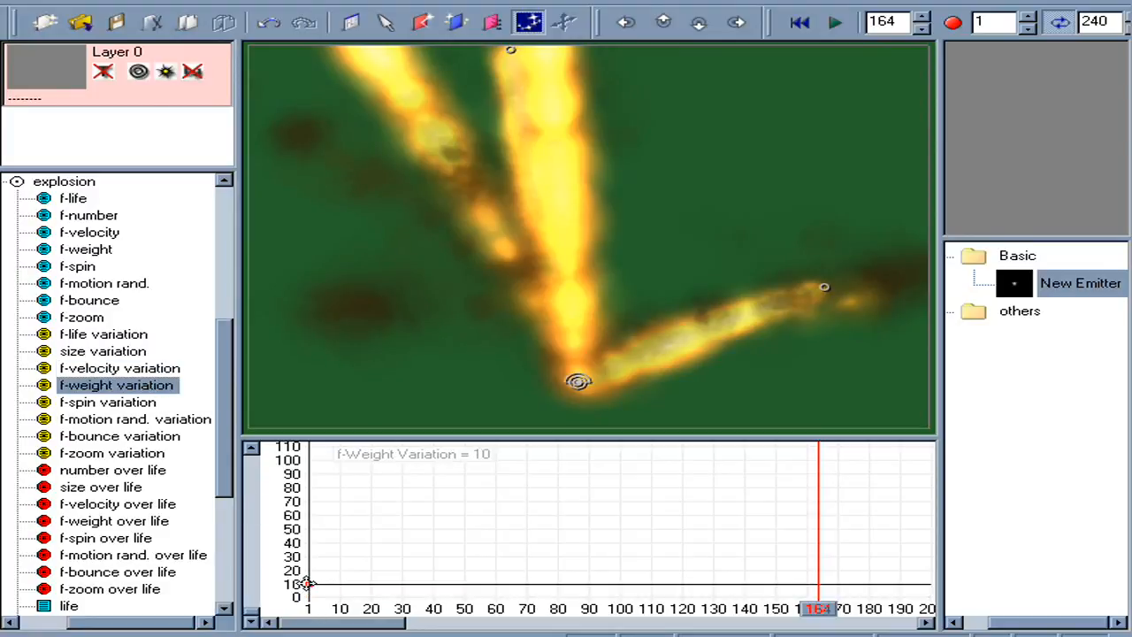
- Reduce the nested explosion emitter's f-zoom to 28 and preview the animation from the first frame
click(99, 320)
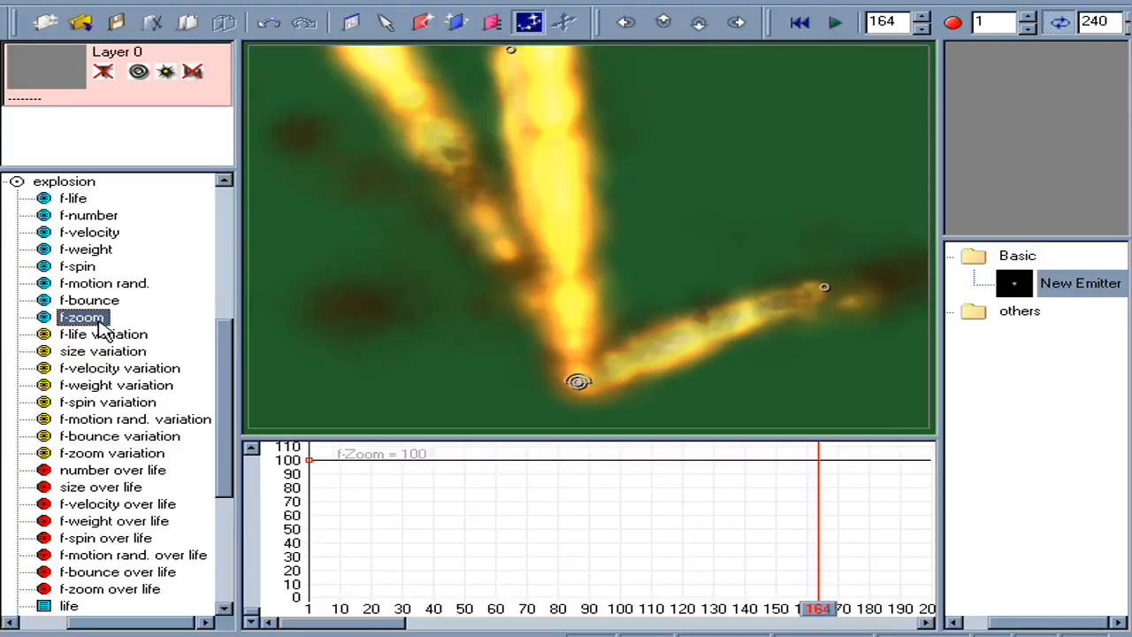
drag(309, 461, 313, 513)
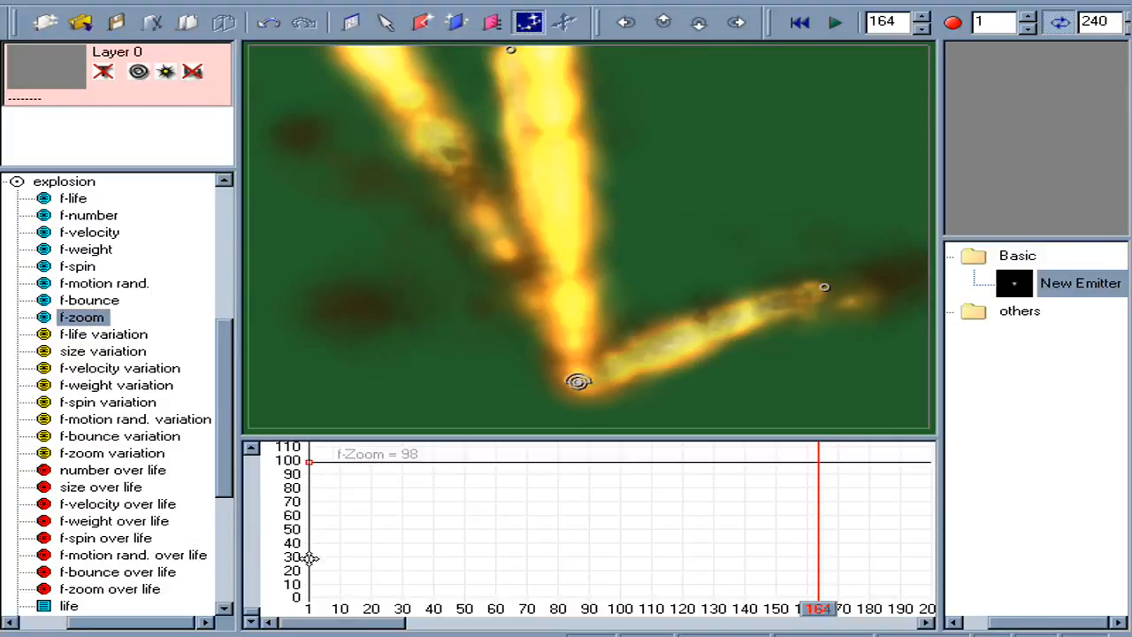
drag(308, 556, 309, 556)
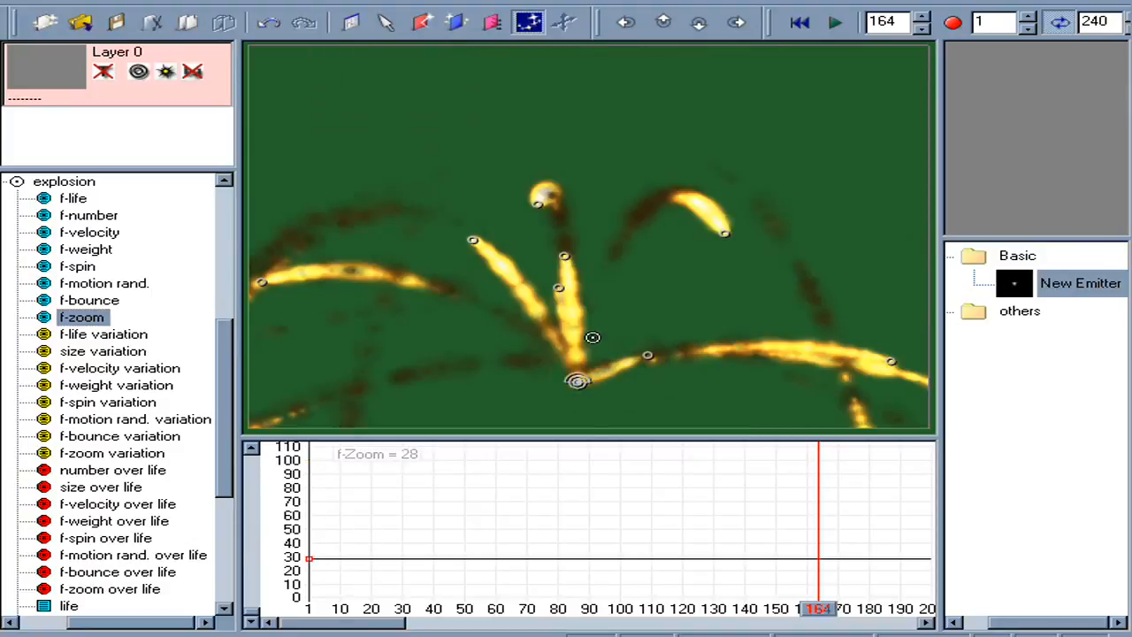
click(799, 23)
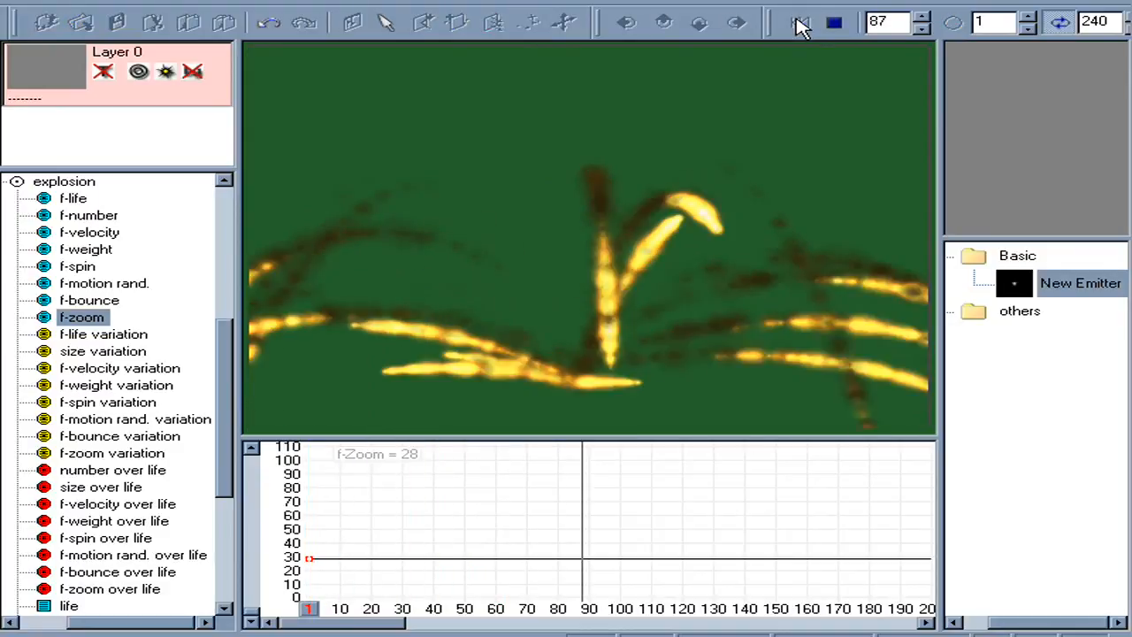
key(space)
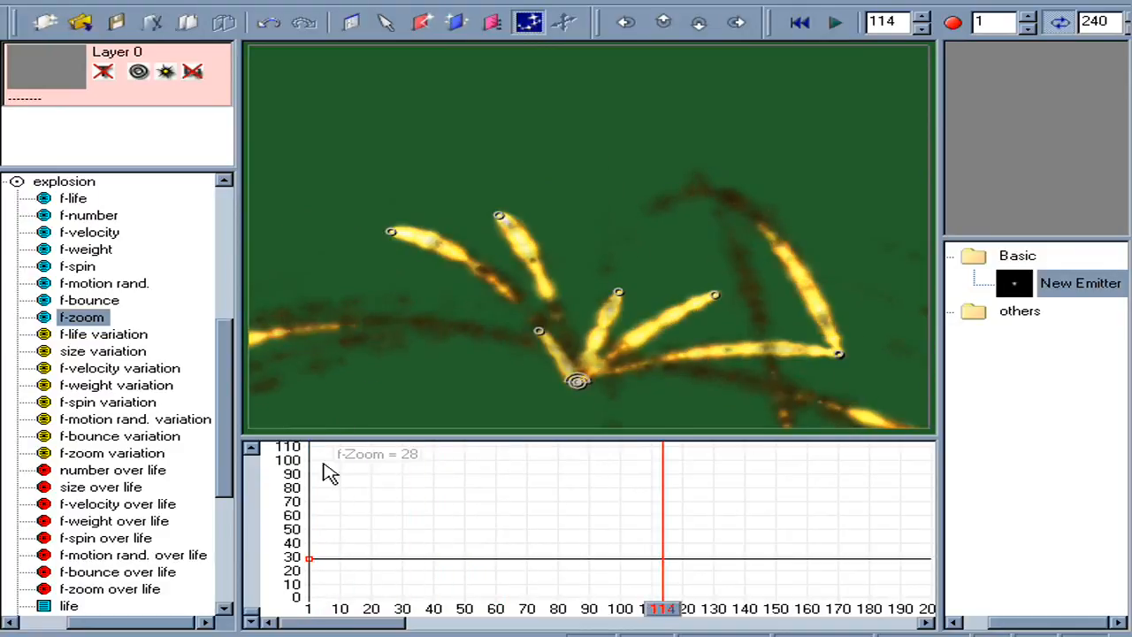
- Set the nested explosion emitter's f-zoom variation to 48 and preview the animation from the first frame
click(123, 453)
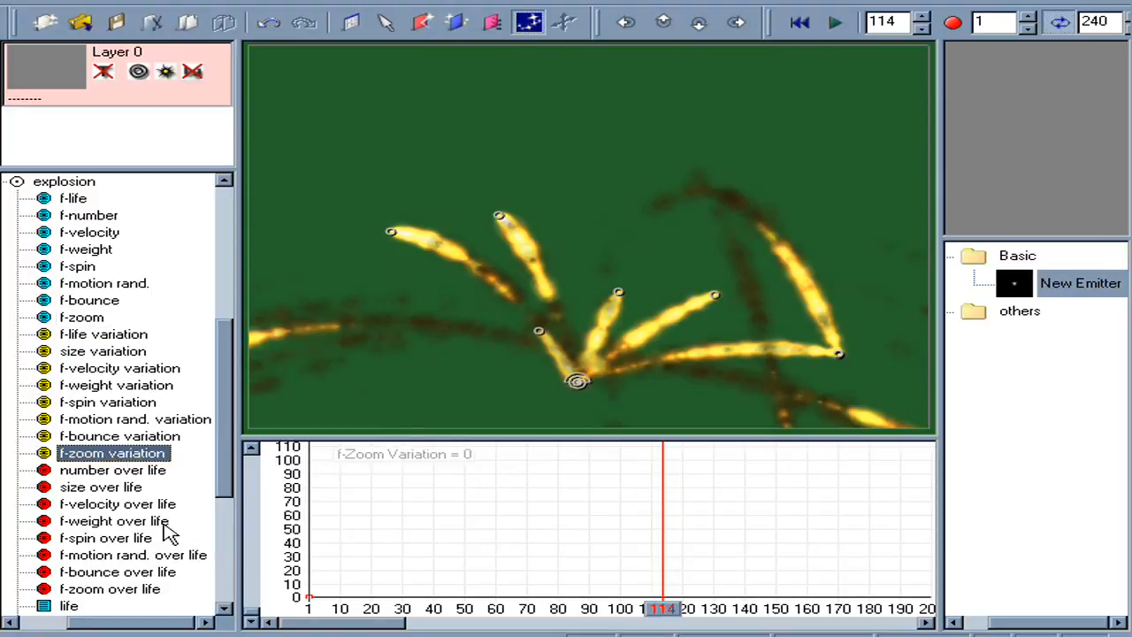
click(311, 600)
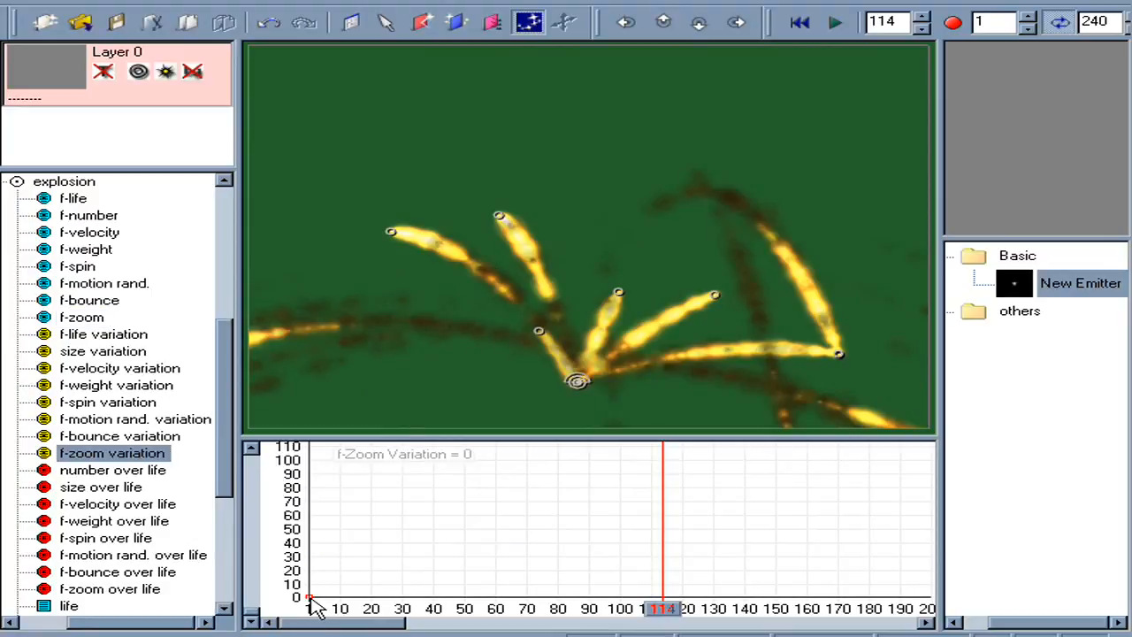
drag(303, 542, 304, 528)
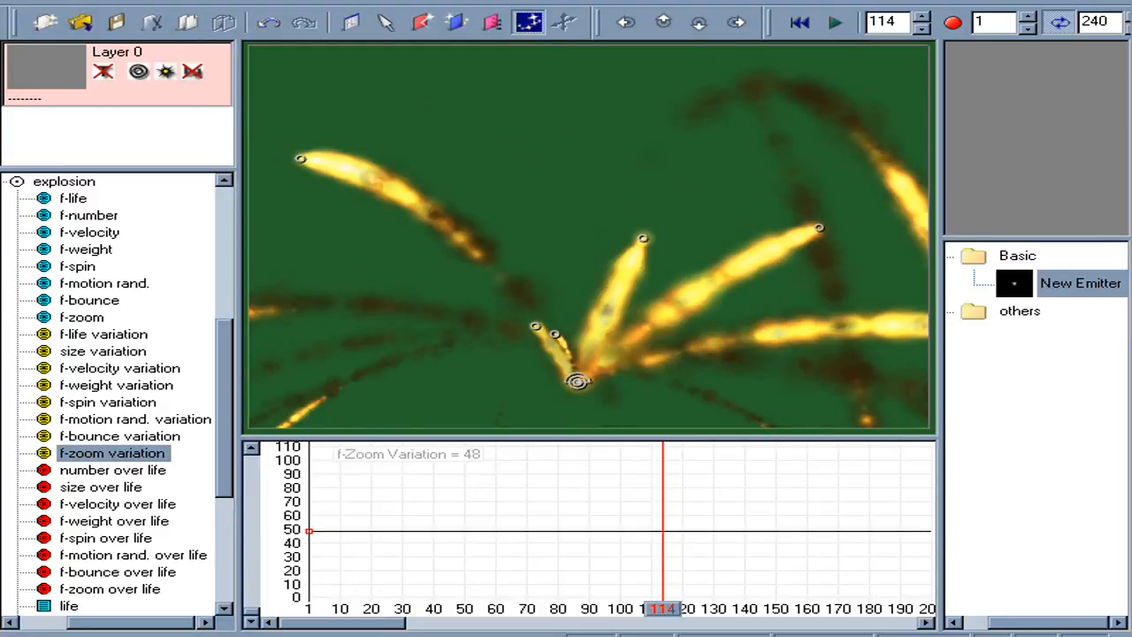
click(799, 22)
click(835, 22)
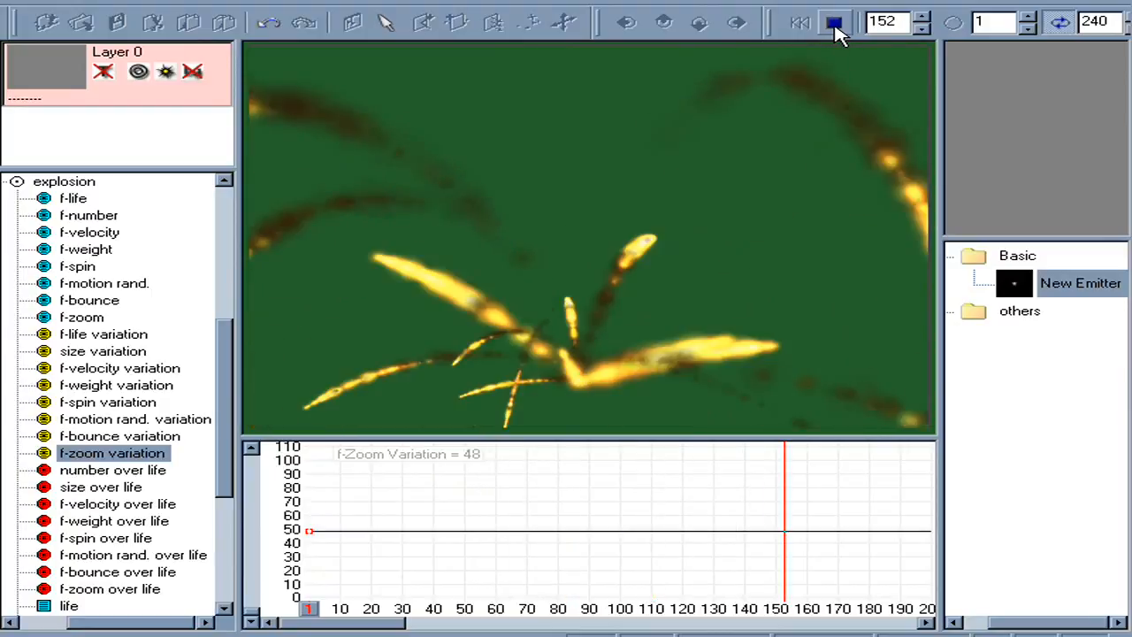
click(836, 24)
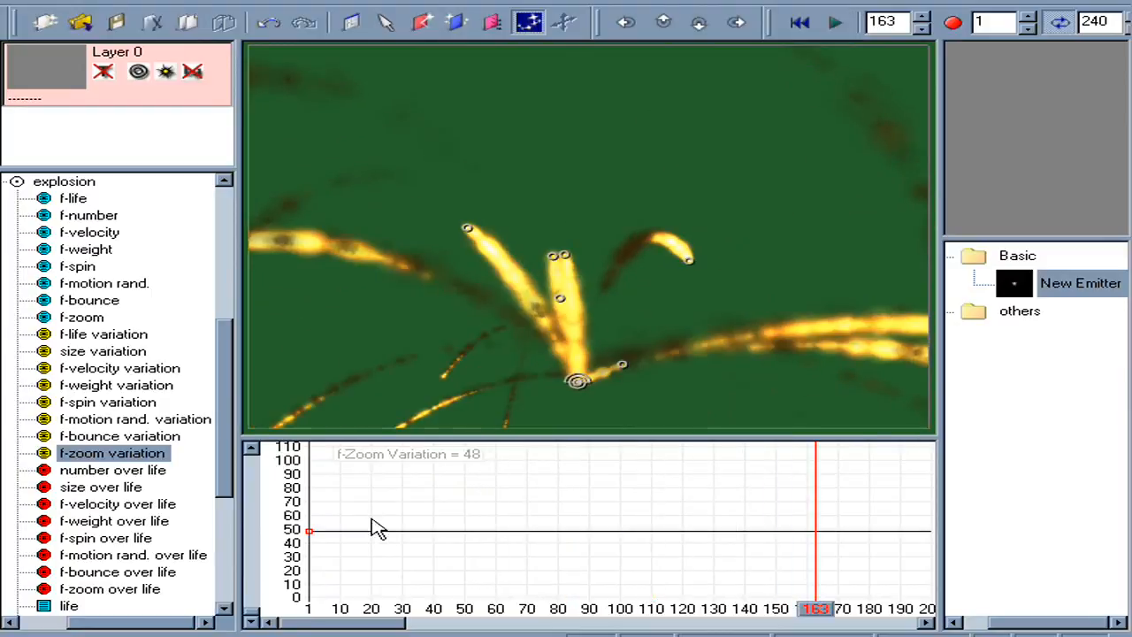
- Raise the nested emitter's f-velocity over life to 200% at mid-life (0.5) and smooth that point into a curve
click(115, 506)
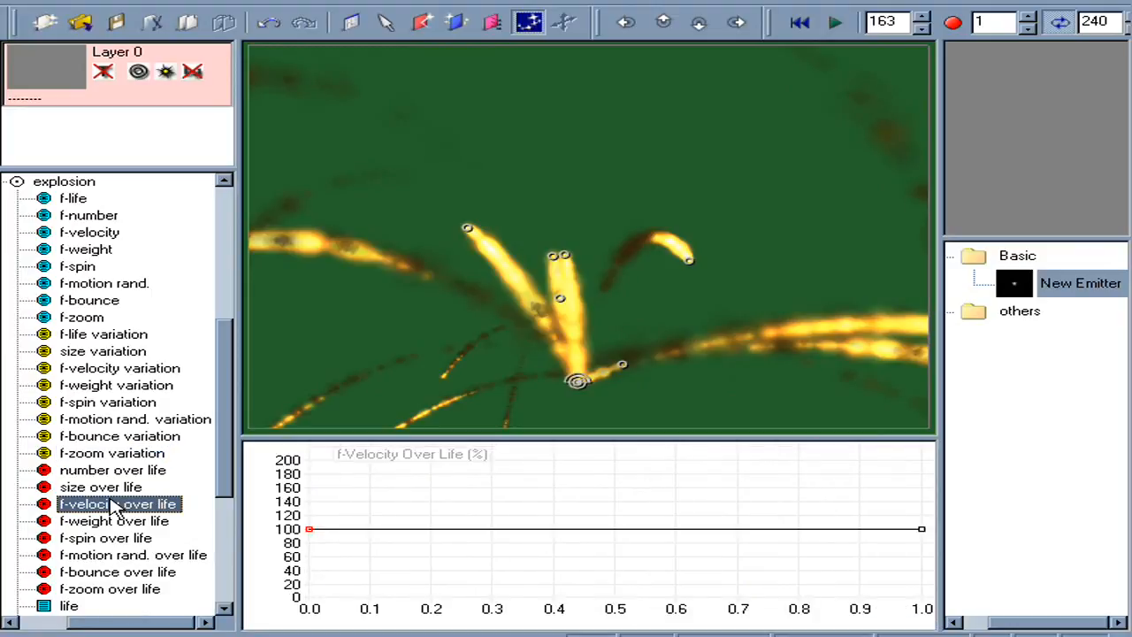
click(616, 491)
drag(615, 529, 615, 460)
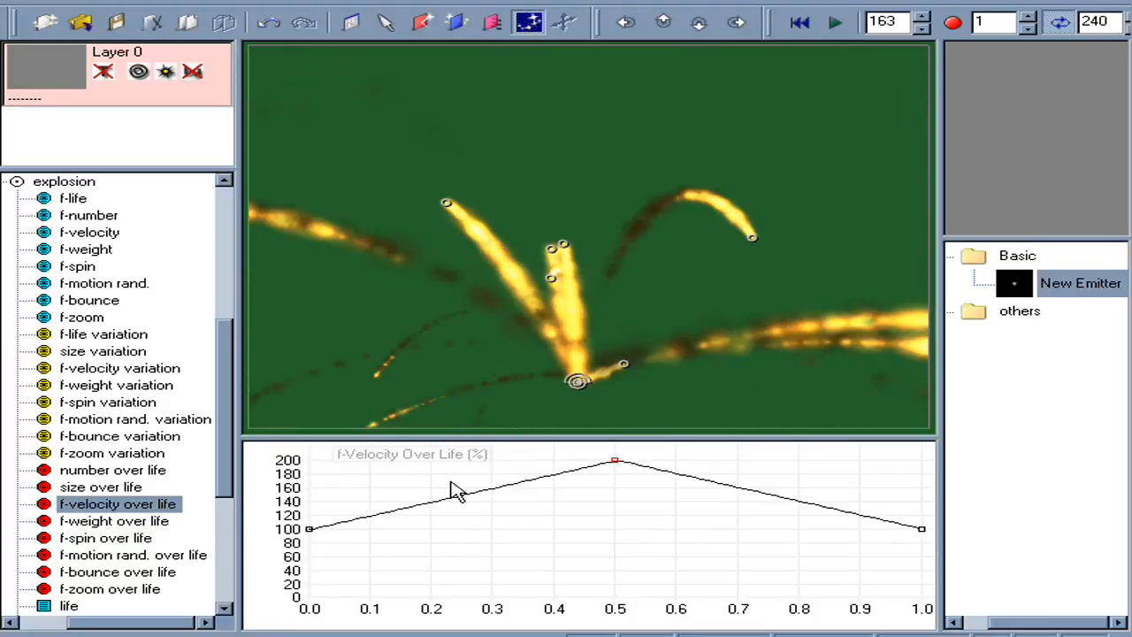
right_click(616, 459)
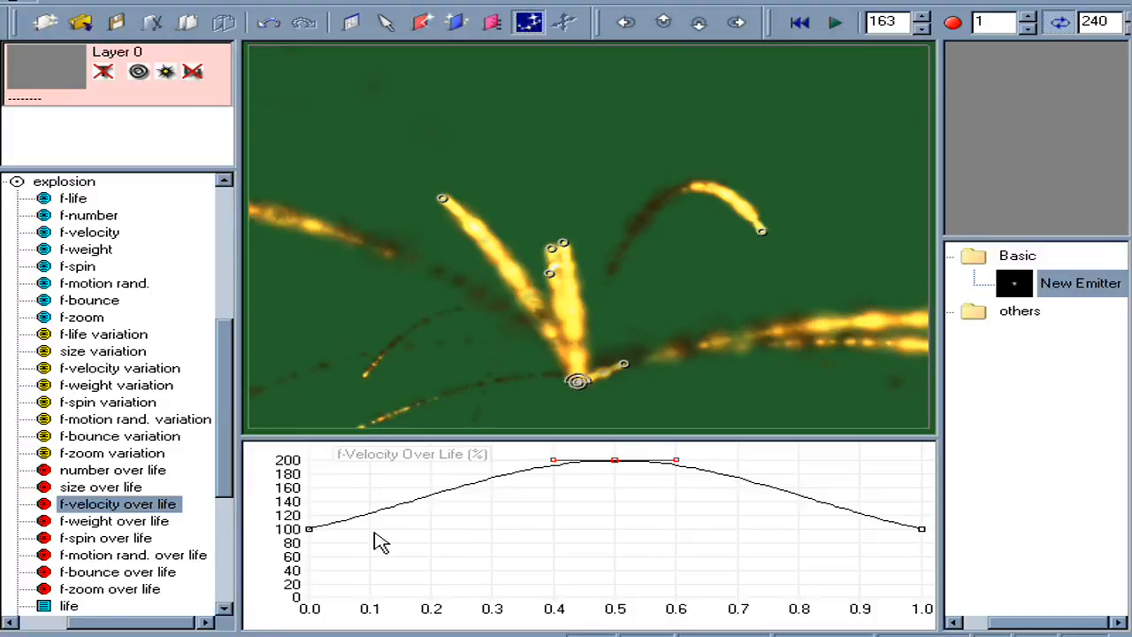
- Raise the nested emitter's f-zoom over life to 200% at 0.5 with a smooth curve and preview from the first frame
click(104, 590)
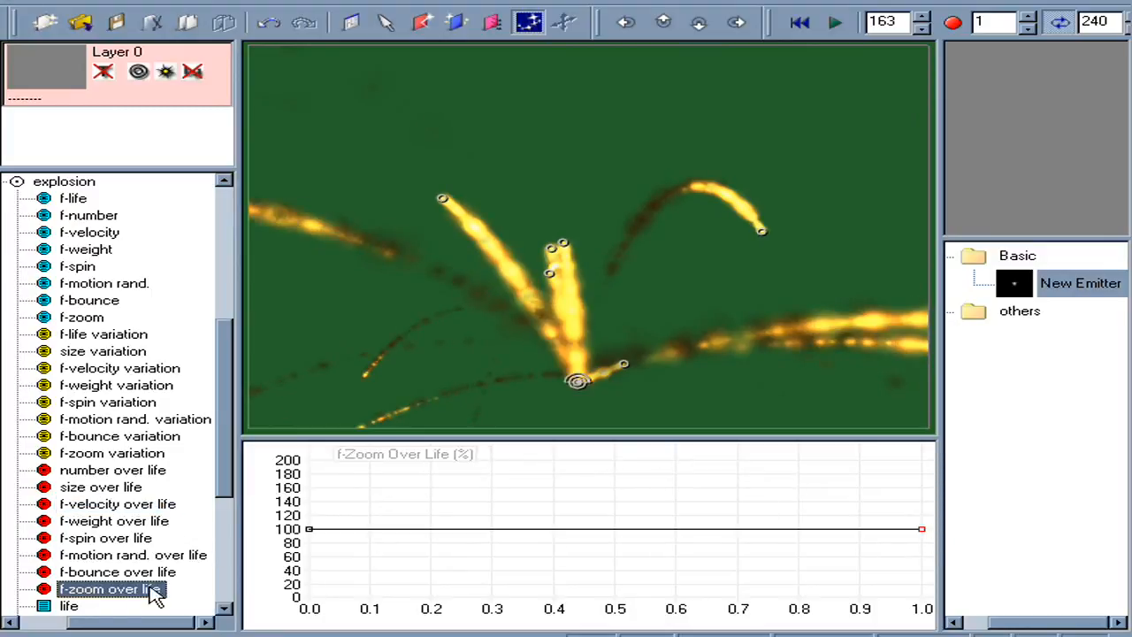
click(617, 529)
drag(617, 529, 615, 456)
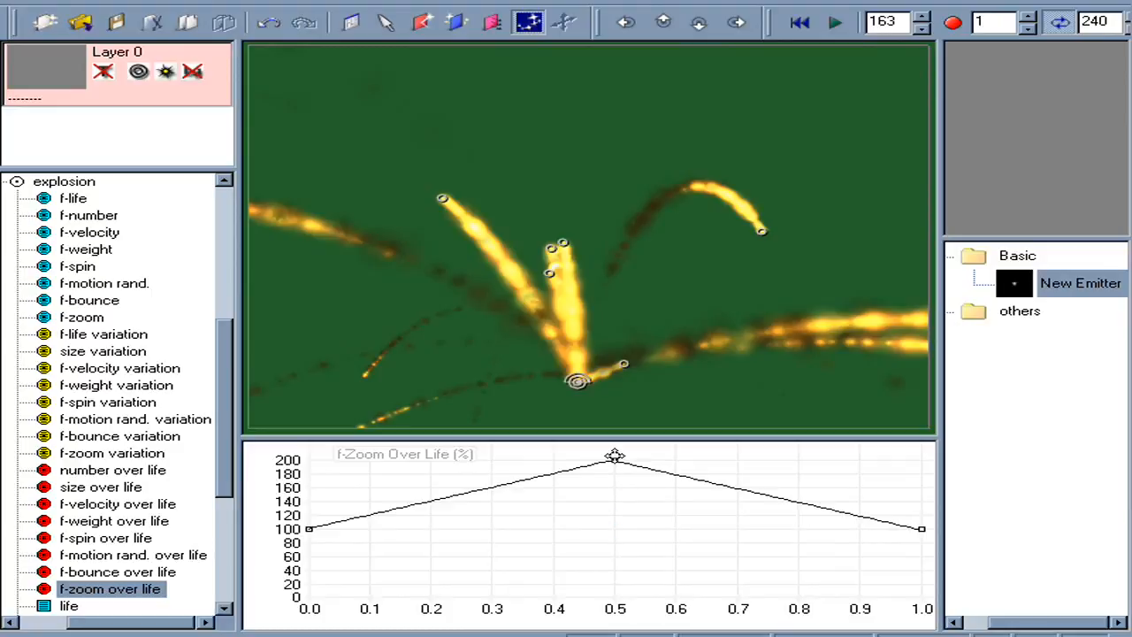
right_click(614, 460)
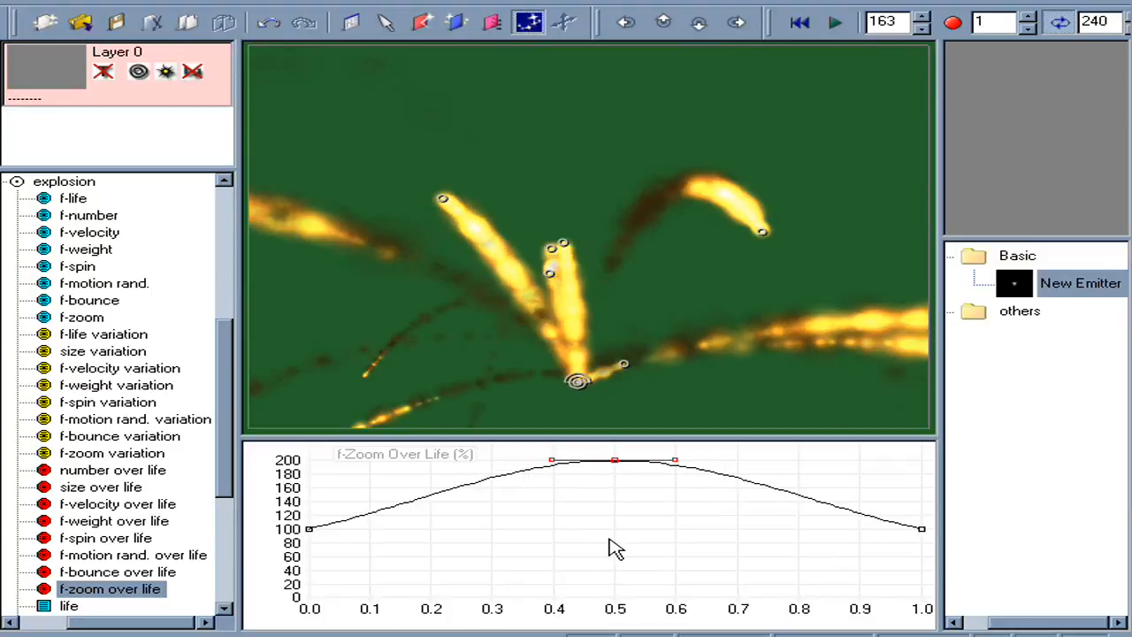
click(799, 22)
click(852, 26)
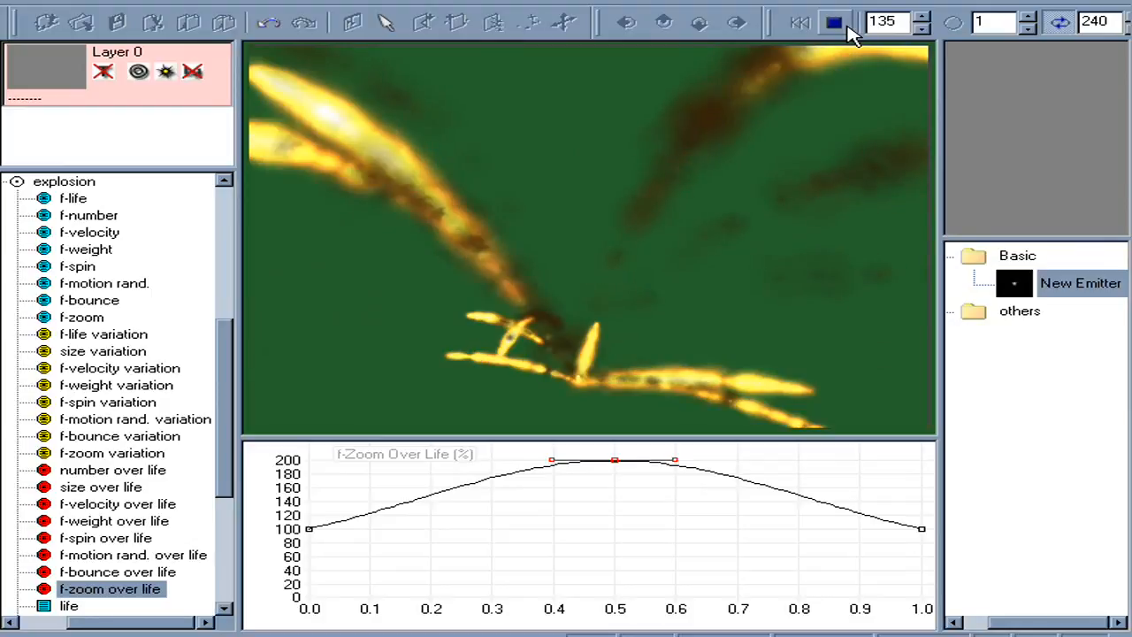
click(847, 26)
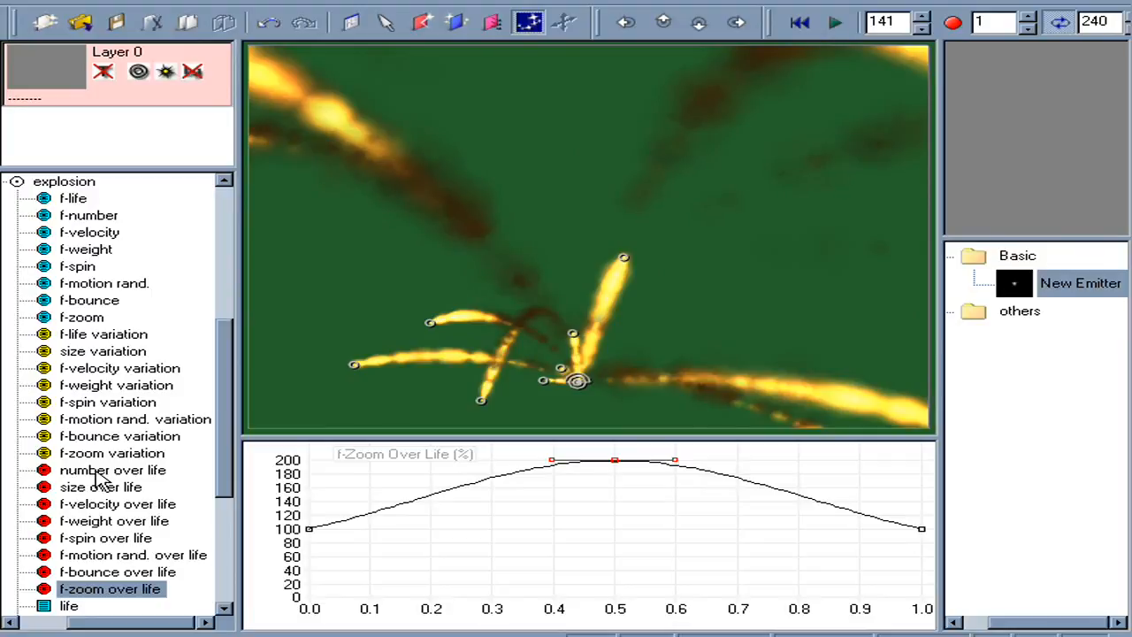
- Set the nested explosion emitter's f-number to 500 at frame 1 and play the animation to check the trails
click(88, 216)
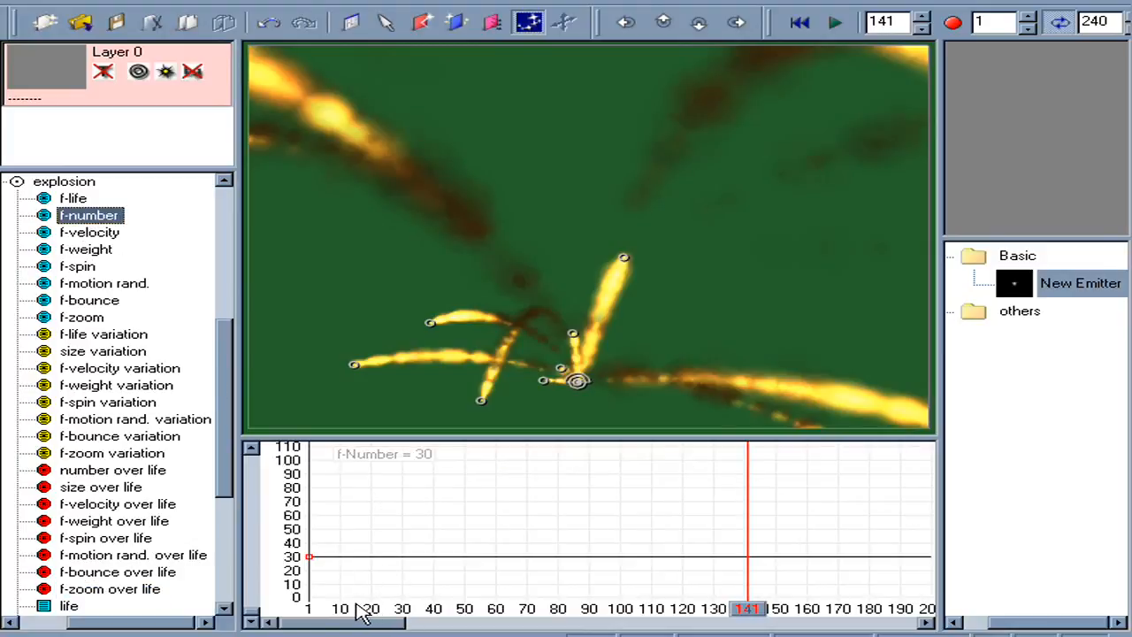
drag(362, 613, 291, 619)
key(Return)
text(500)
key(Return)
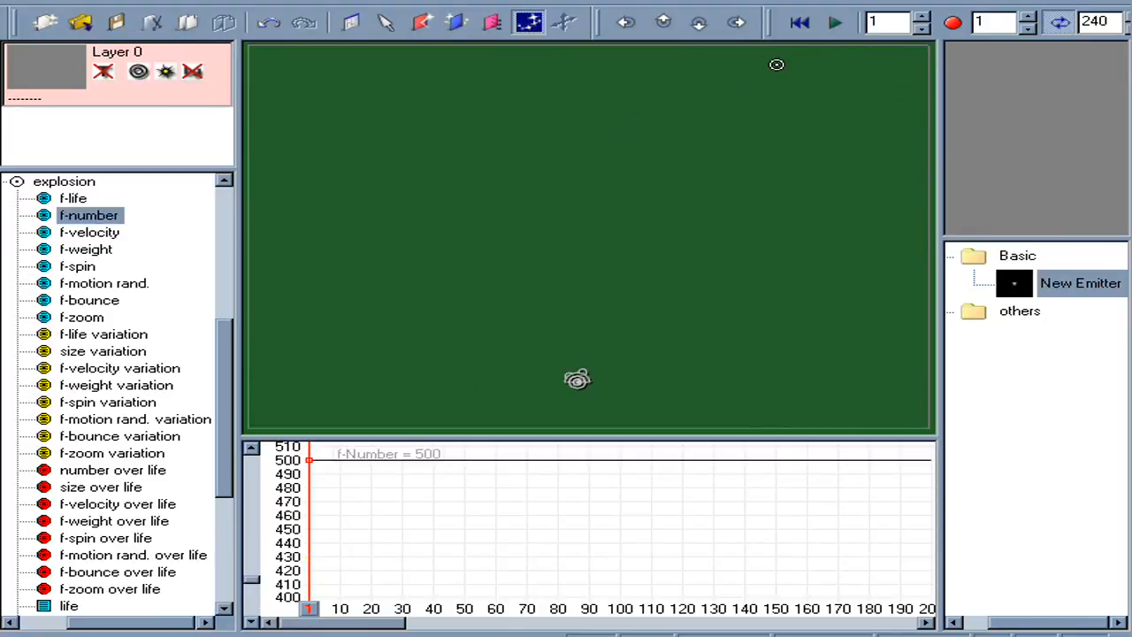
key(space)
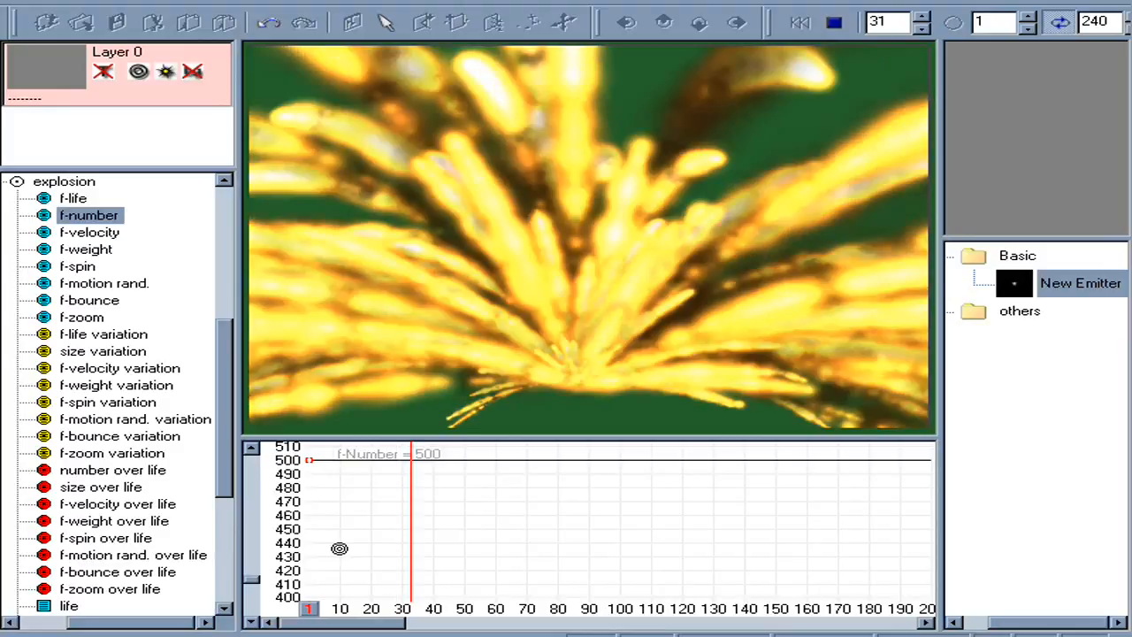
key(space)
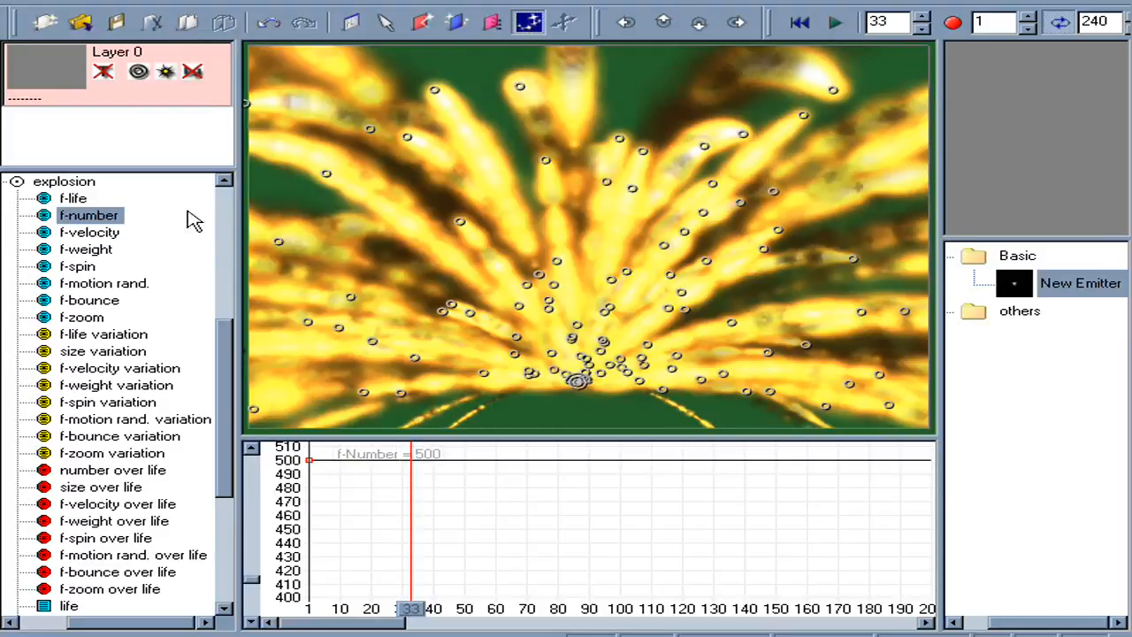
- Keyframe the main explosion emitter's number from 100% at frame 10 to 0% at frame 11 and preview the short burst
click(220, 203)
drag(153, 625, 134, 626)
click(87, 266)
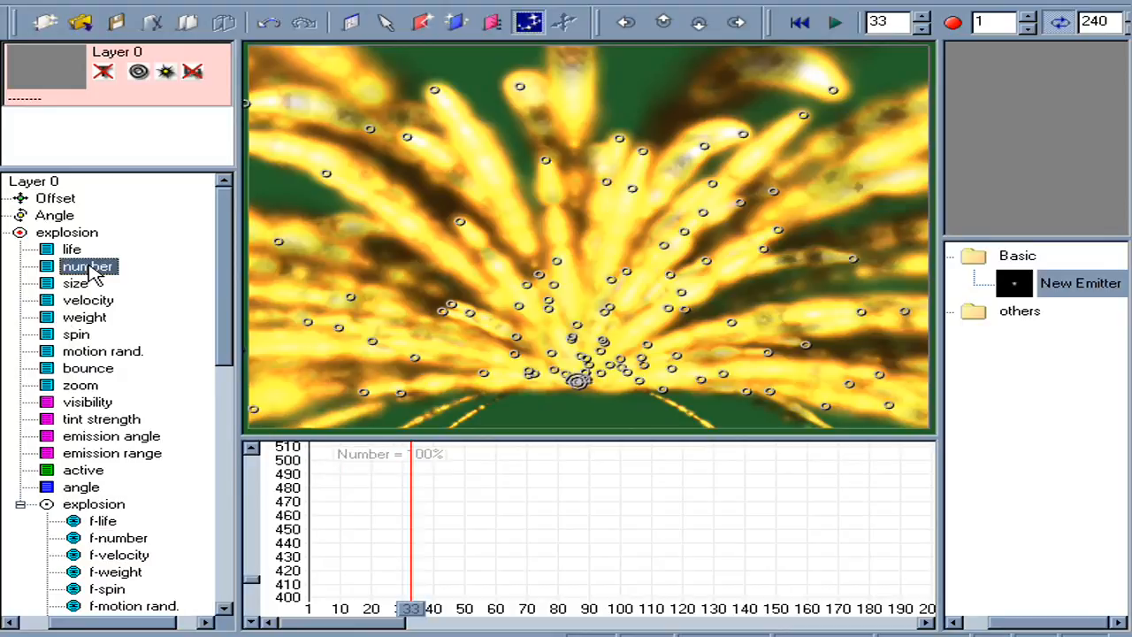
click(800, 21)
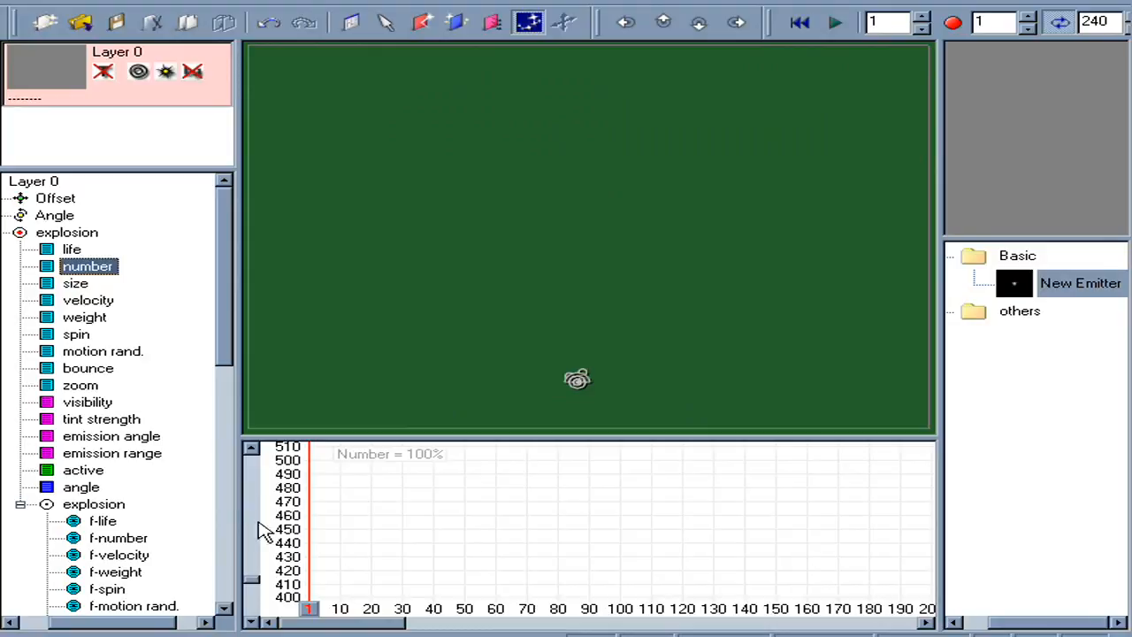
click(255, 598)
click(255, 610)
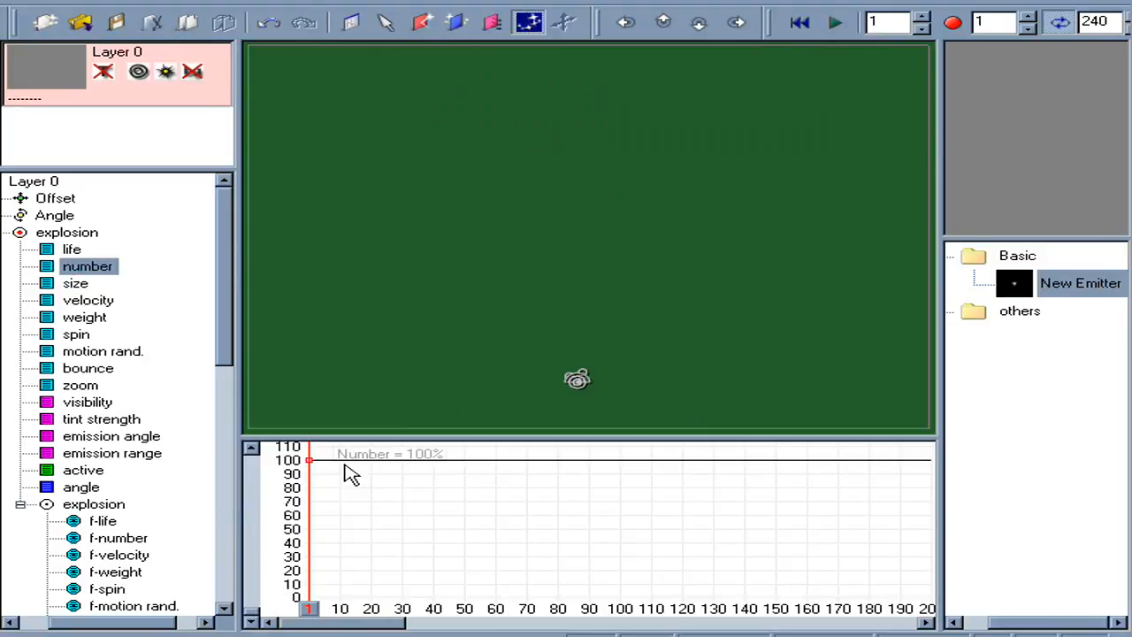
drag(340, 460, 342, 594)
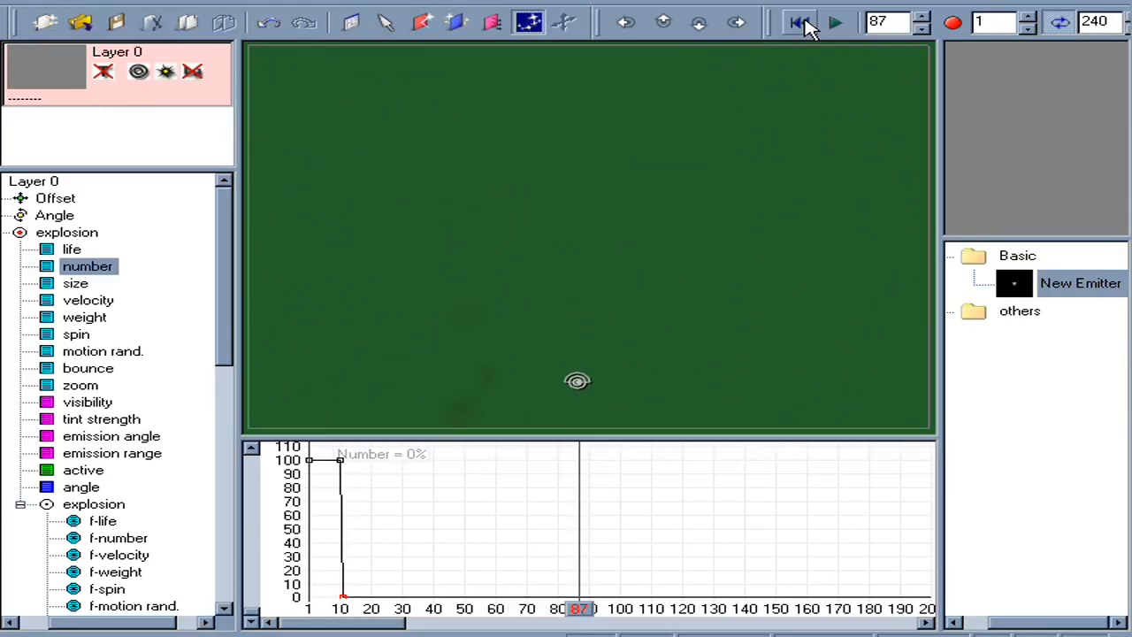
click(801, 23)
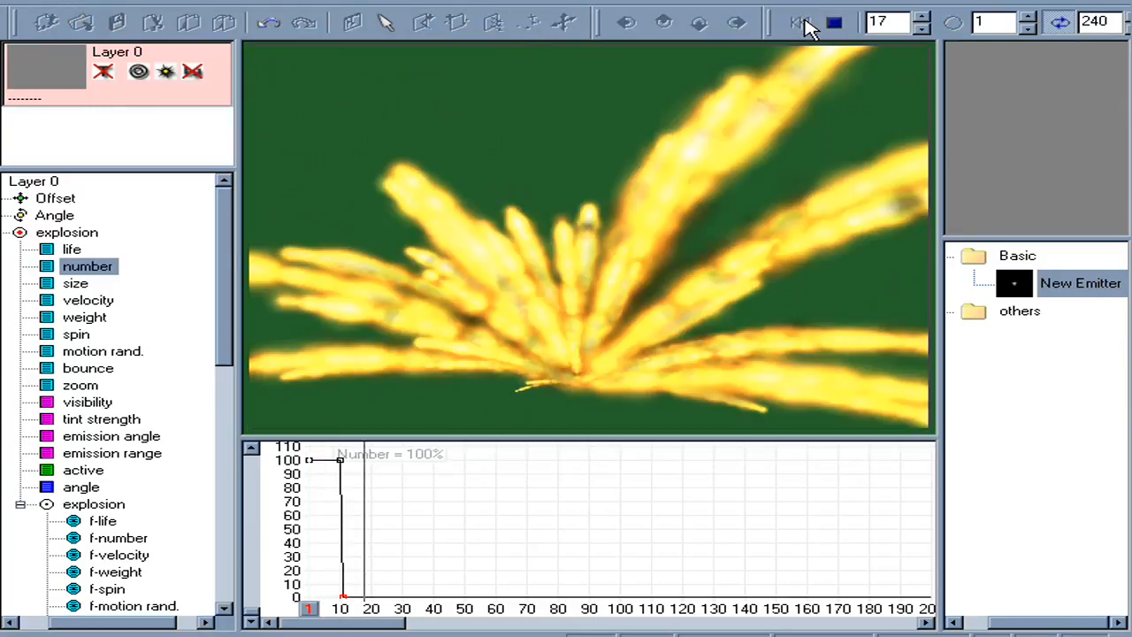
click(834, 23)
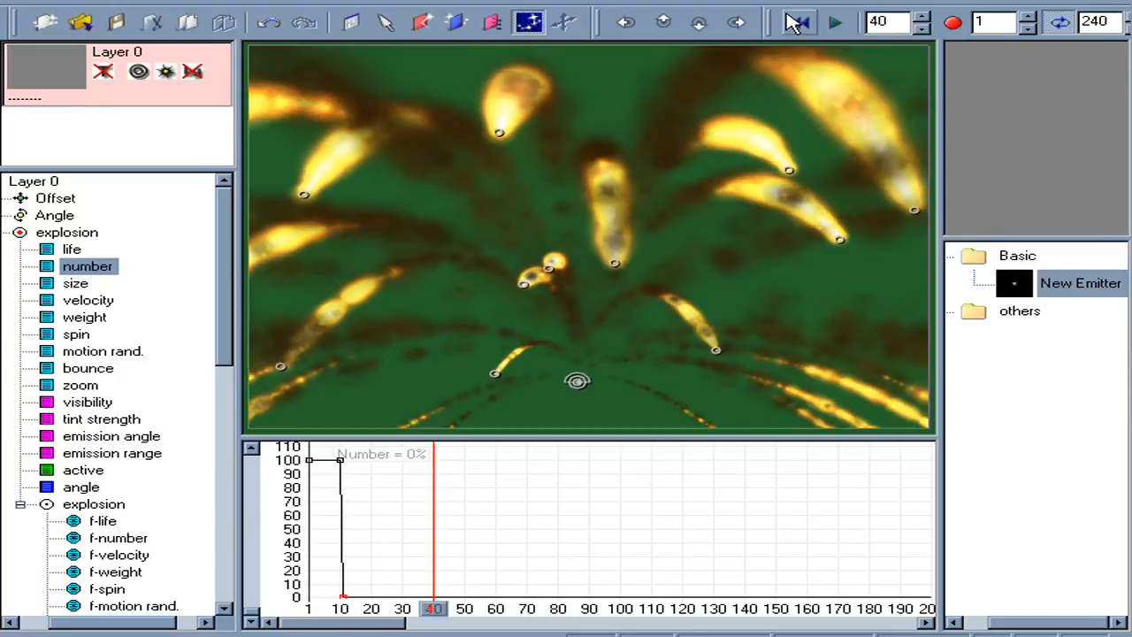
click(801, 21)
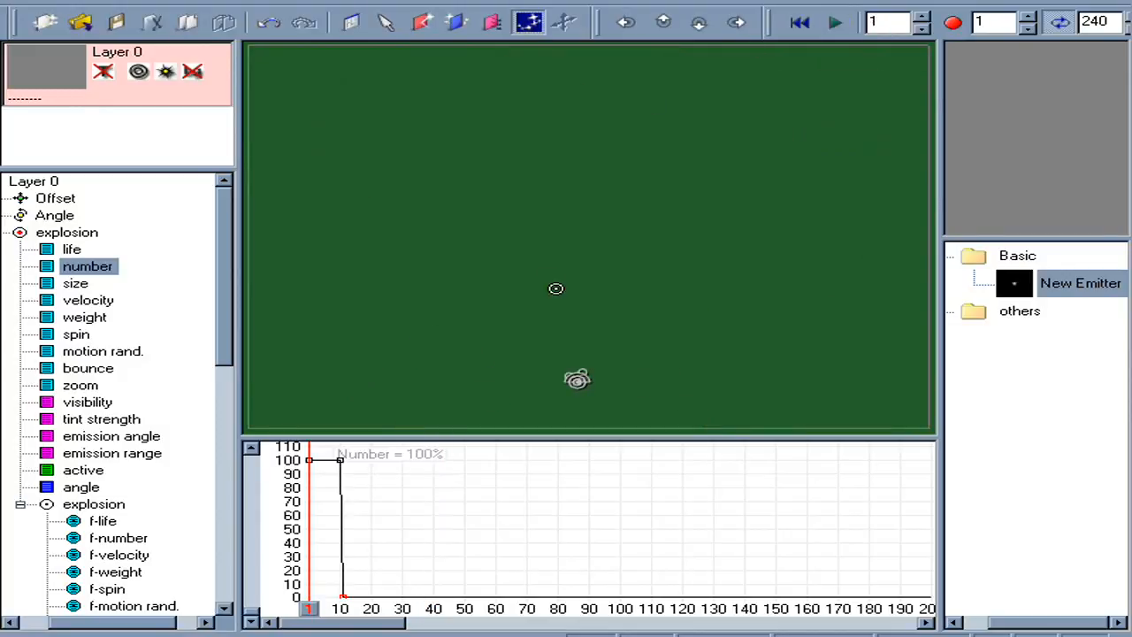
- Keyframe Layer 0's offset to scattered positions around the centre on each successive frame from 2 to 15 for a camera shake, and rewind
click(71, 197)
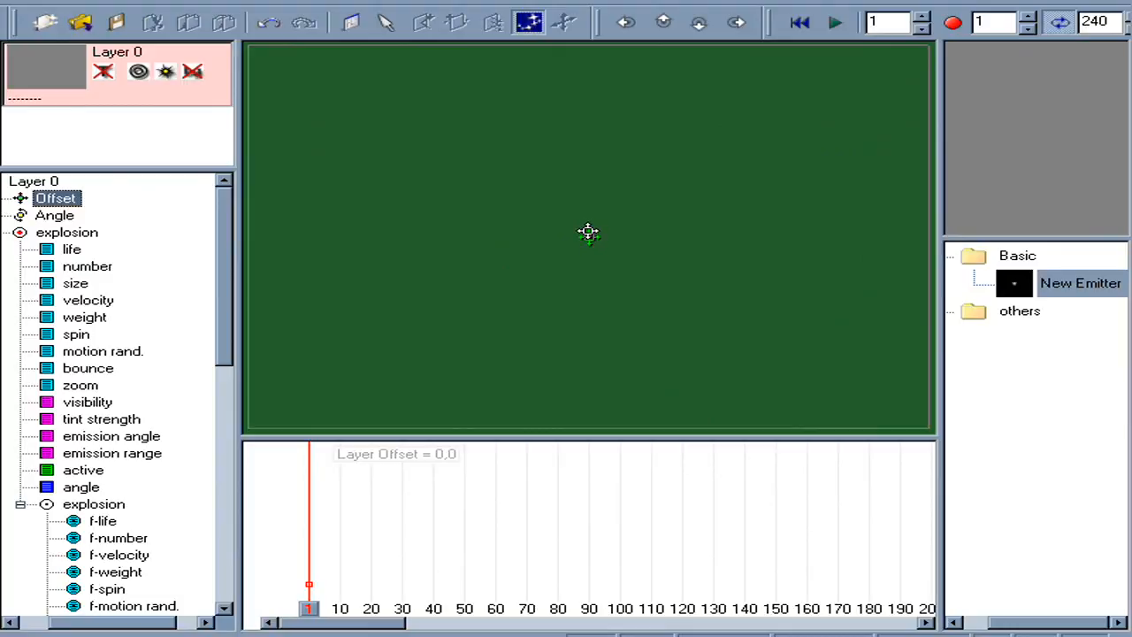
key(Right)
drag(575, 229, 569, 224)
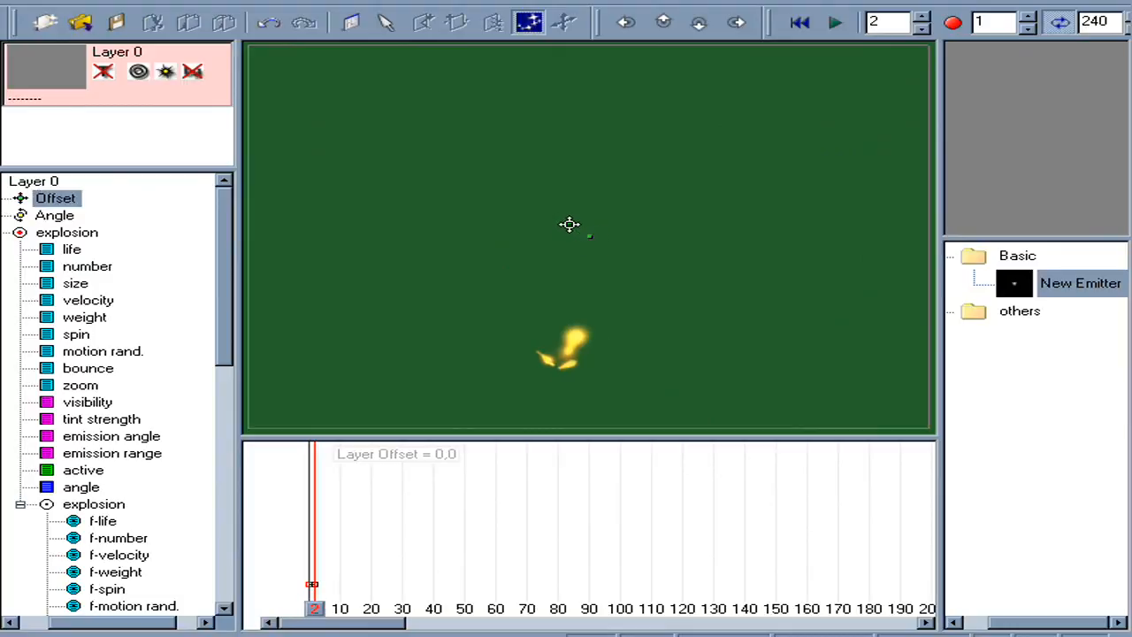
key(Right)
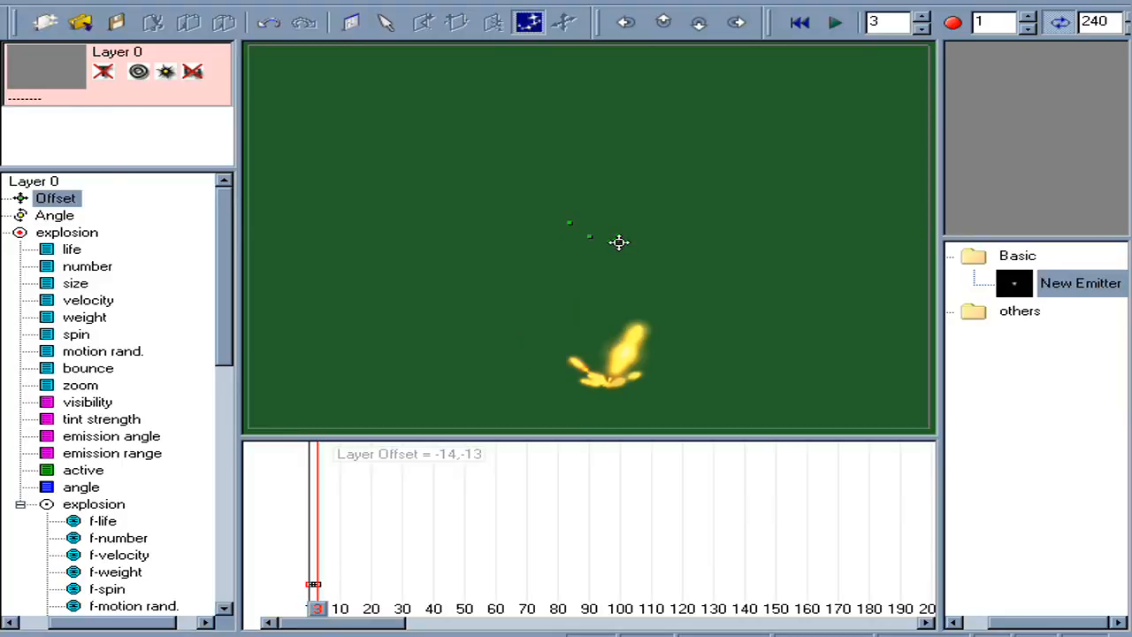
key(Right)
key(Right)
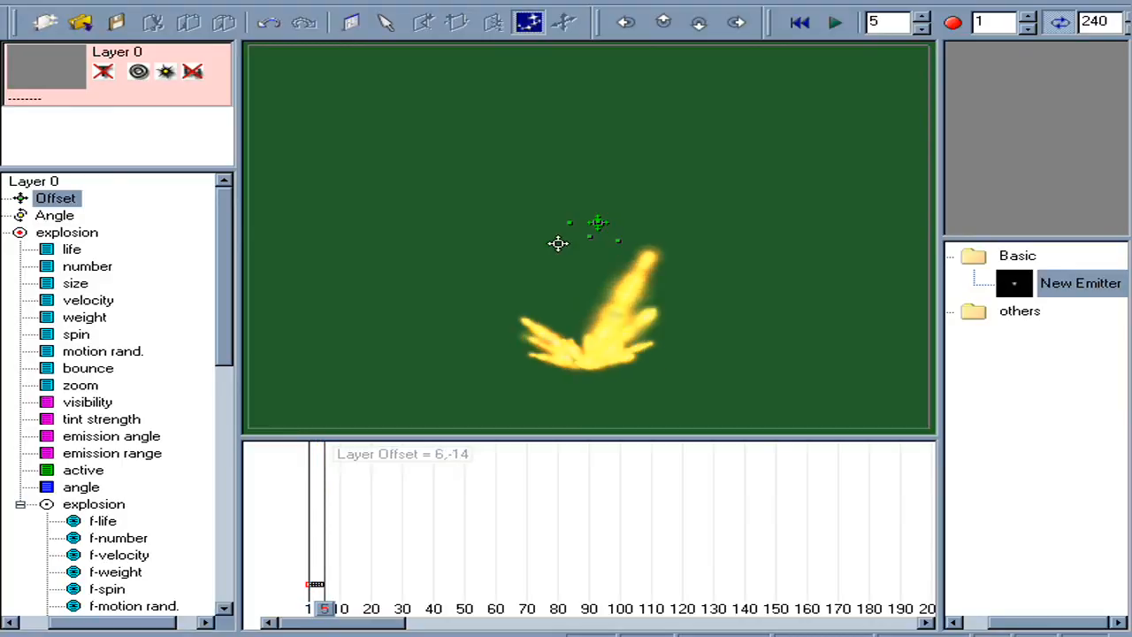
click(549, 252)
key(Right)
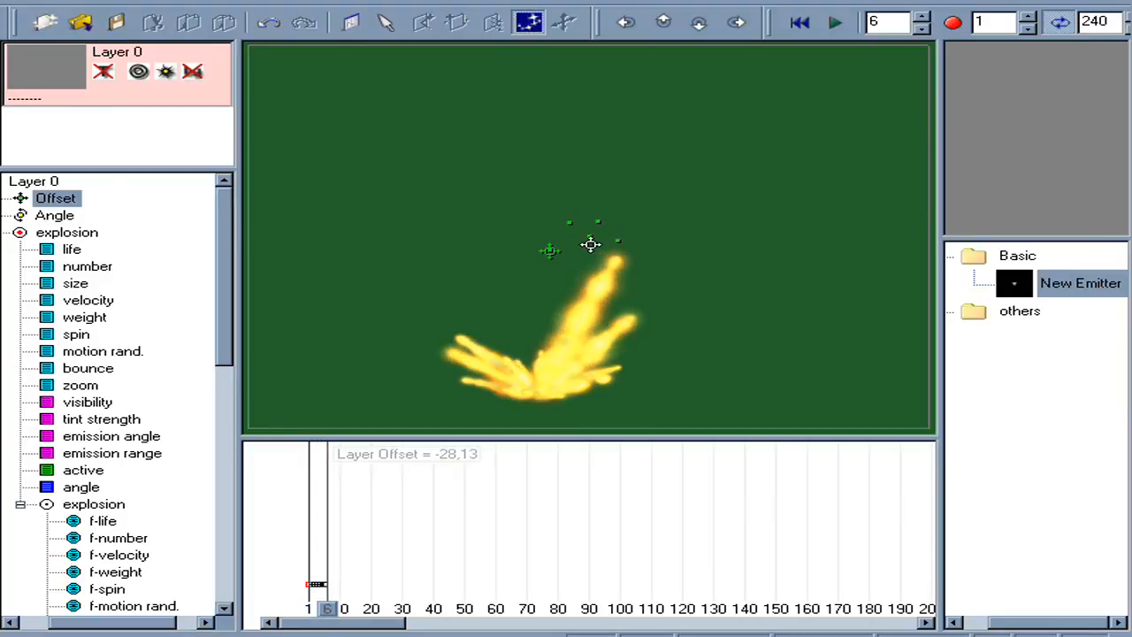
click(586, 244)
key(Right)
click(581, 210)
key(Right)
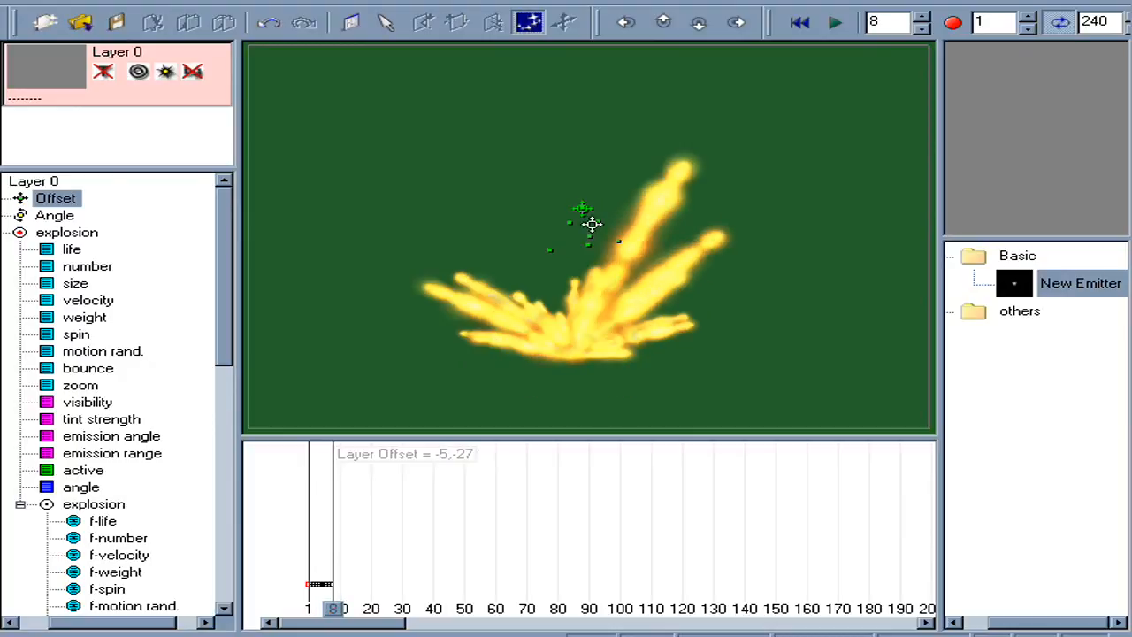
click(639, 248)
key(Right)
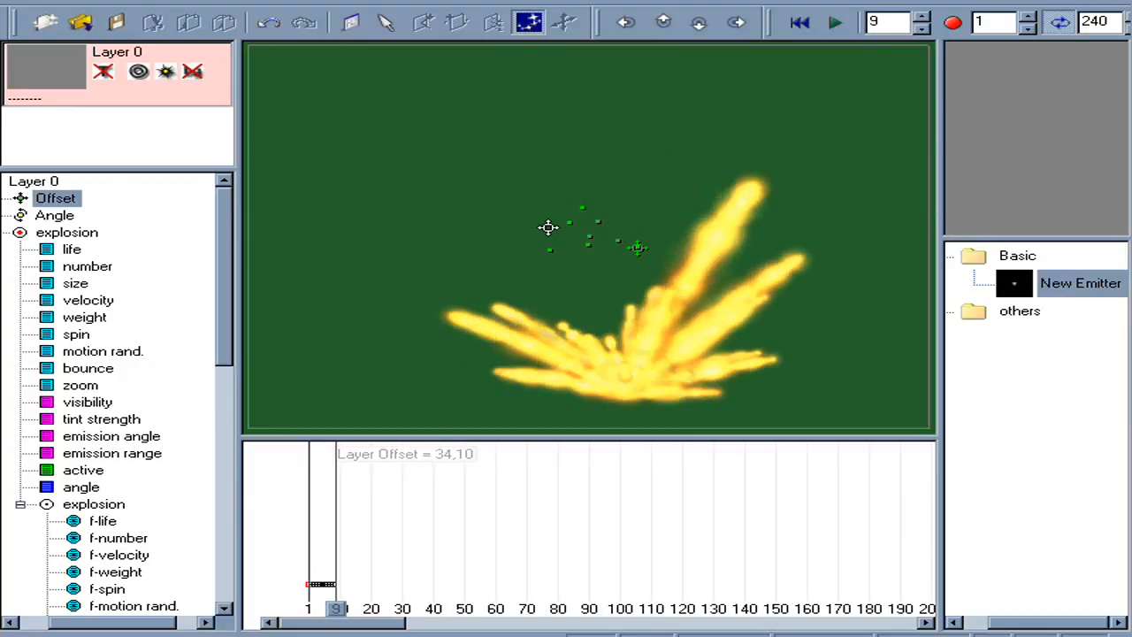
click(548, 227)
key(Right)
click(579, 229)
key(Right)
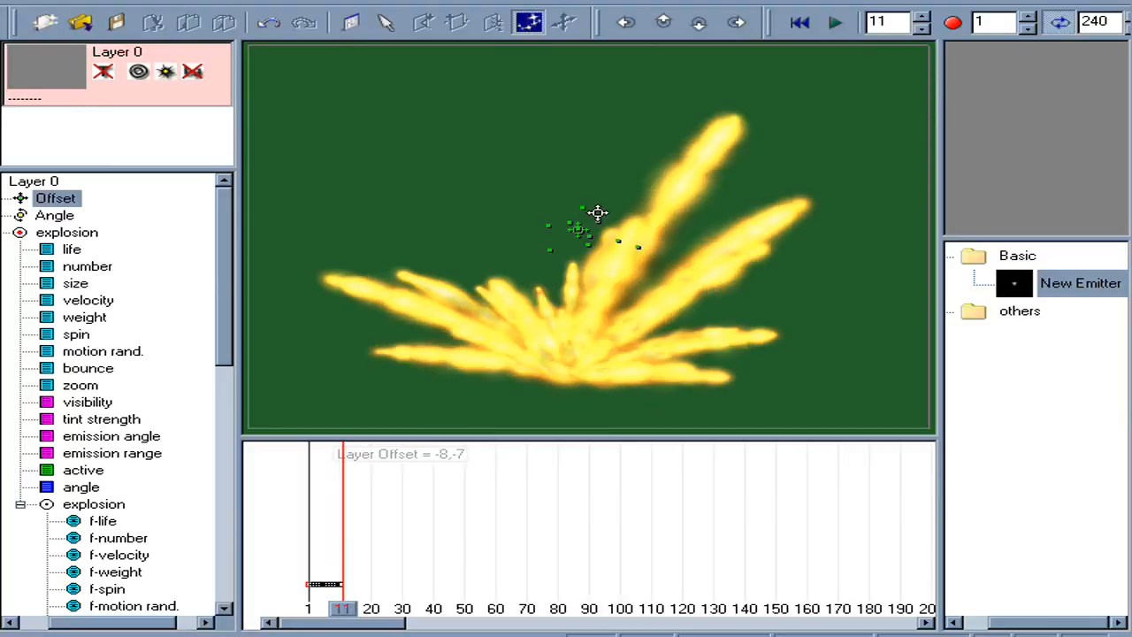
click(597, 213)
key(Right)
click(607, 227)
key(Right)
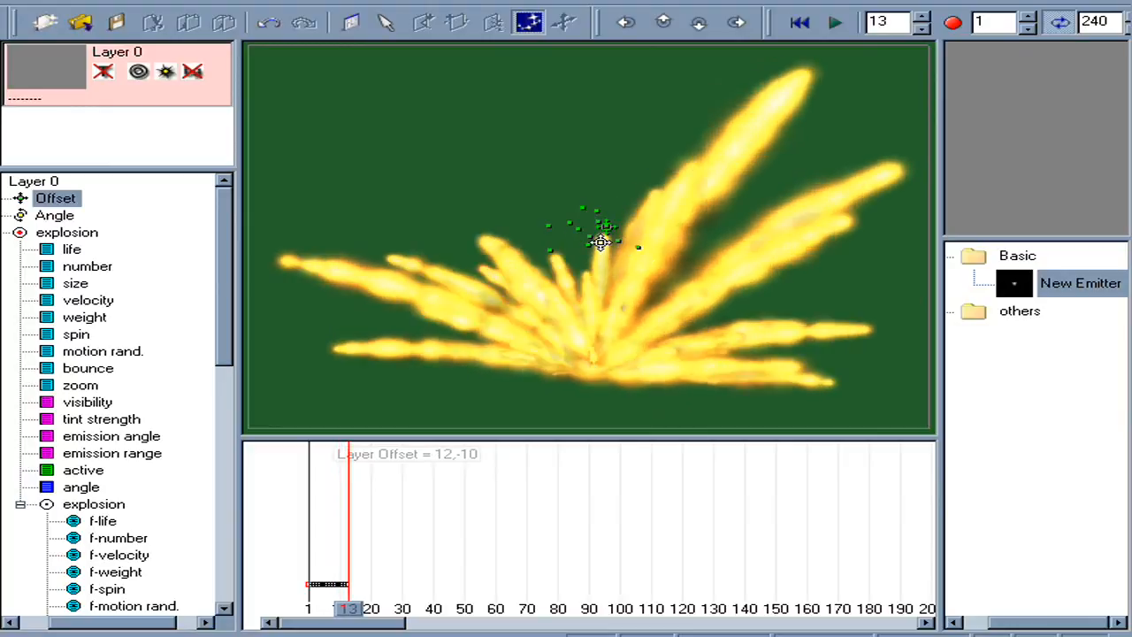
click(577, 239)
key(Right)
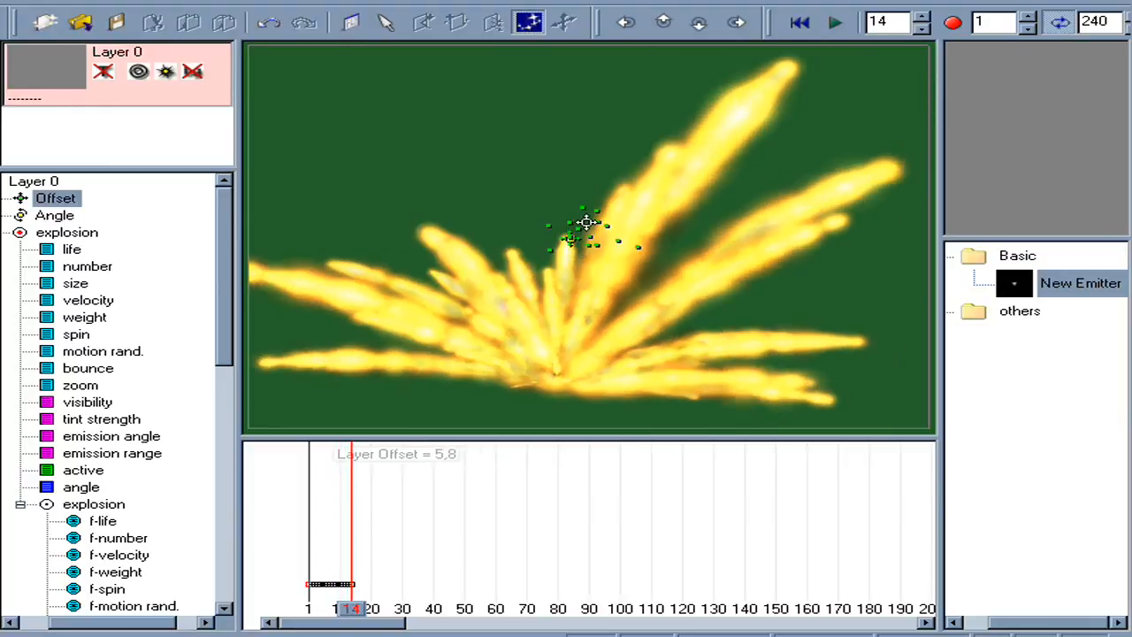
click(586, 221)
key(Right)
click(589, 228)
key(Right)
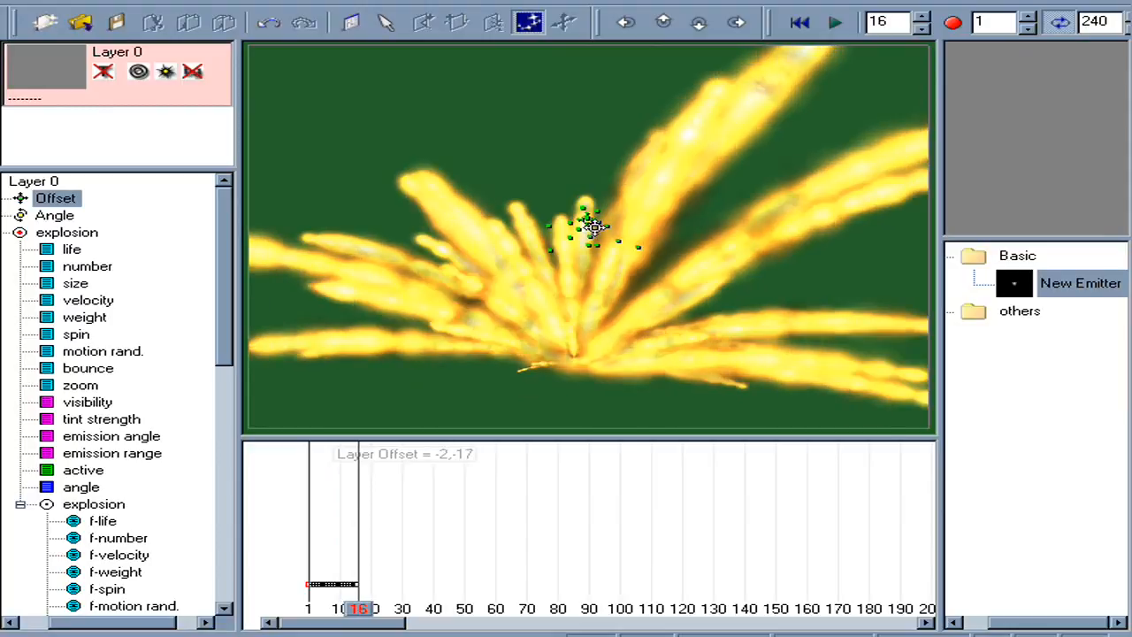
click(804, 24)
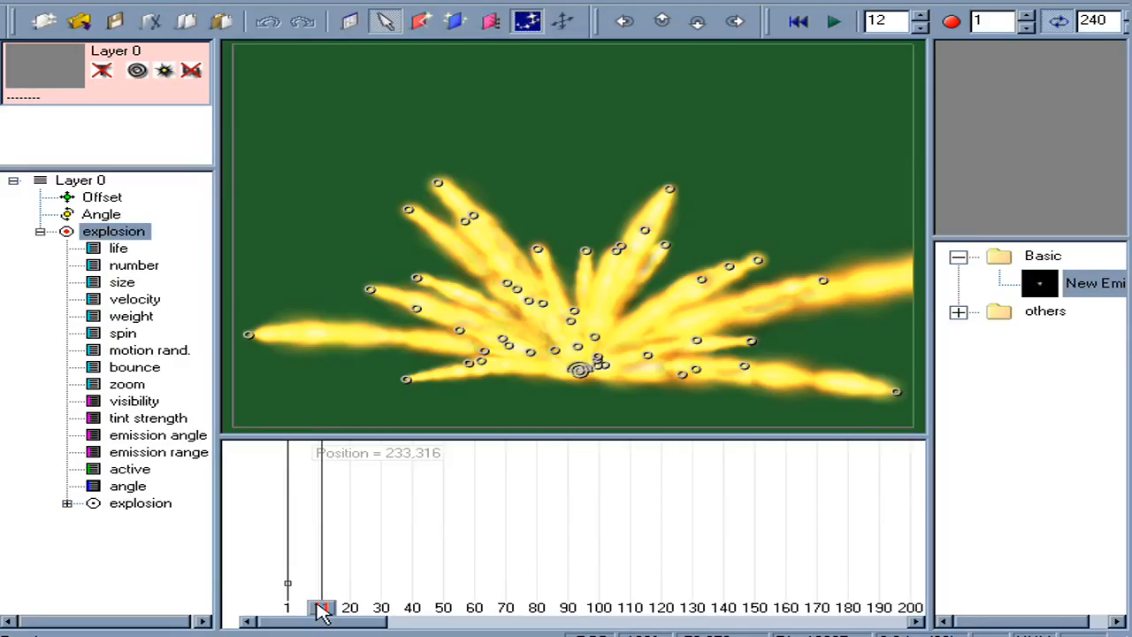
- Narrow the main explosion emitter's emission range to 39 degrees and adjust its emission angle, viewing the burst at frame 14
drag(317, 607, 330, 607)
click(181, 453)
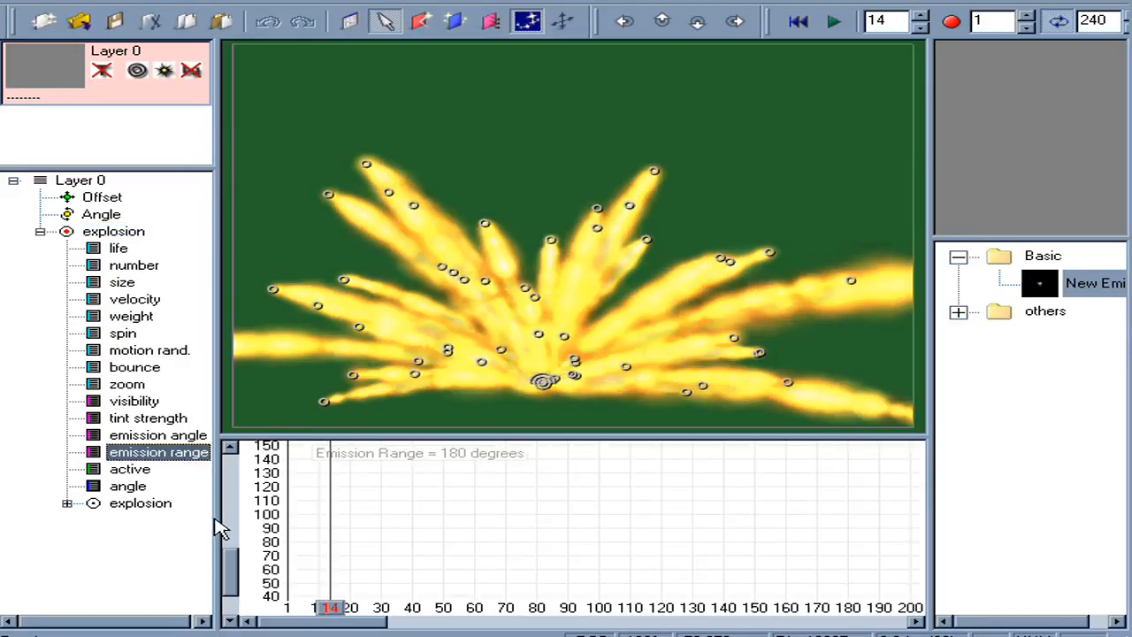
click(232, 561)
drag(292, 569, 271, 555)
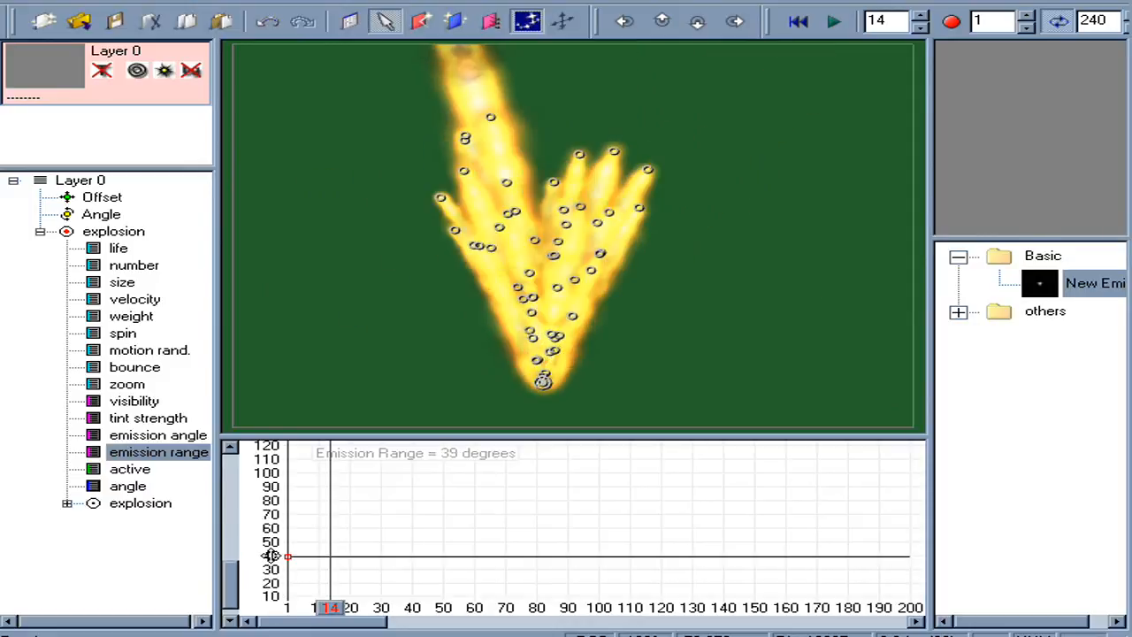
click(190, 436)
drag(291, 492, 298, 533)
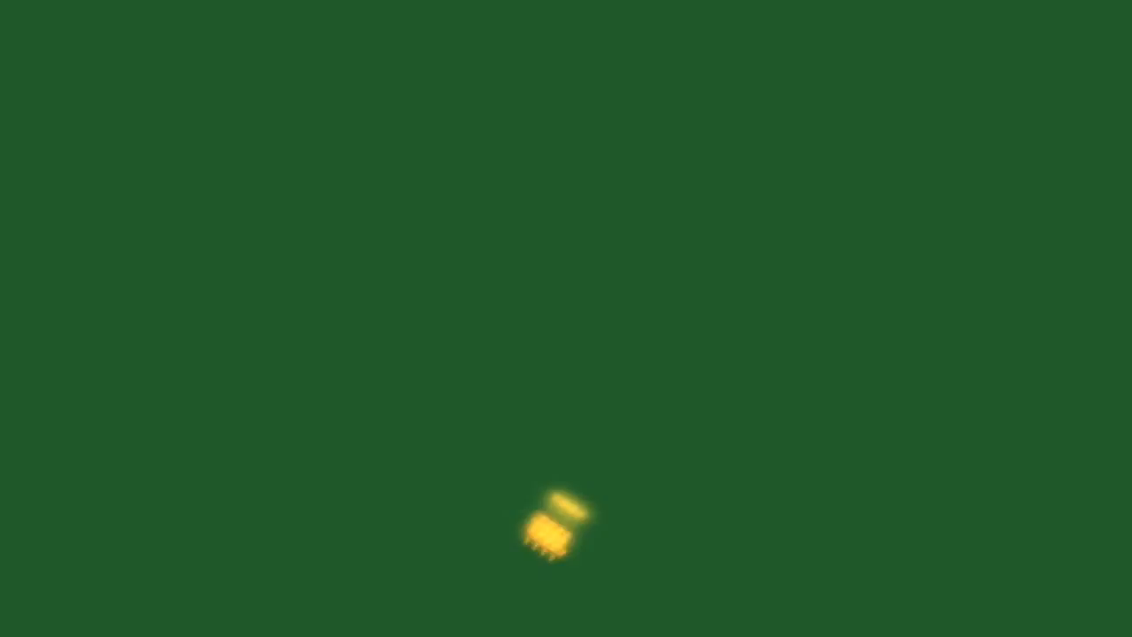